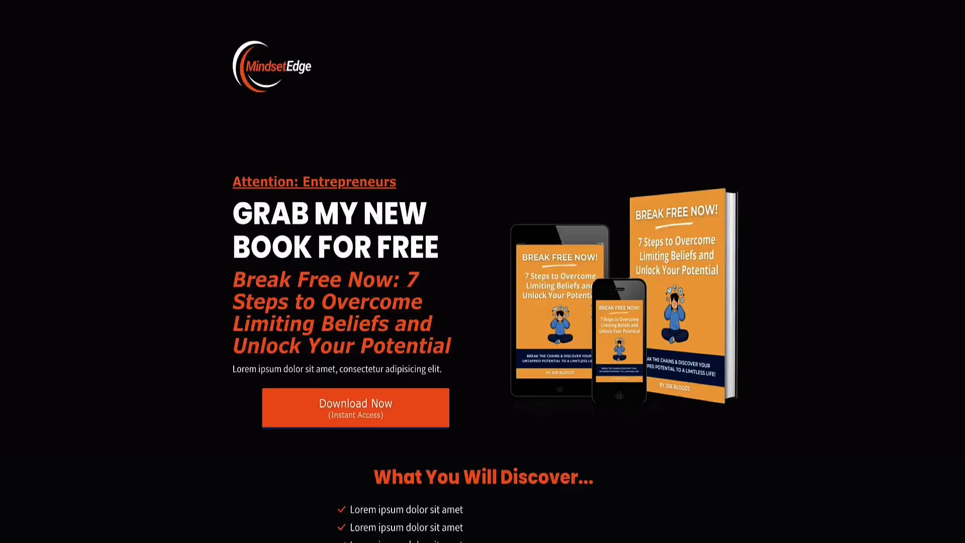
# Review the live squeeze page and open the ebook opt-in form from its Download Now call to action.
pyautogui.scroll(-10, 158, 132)
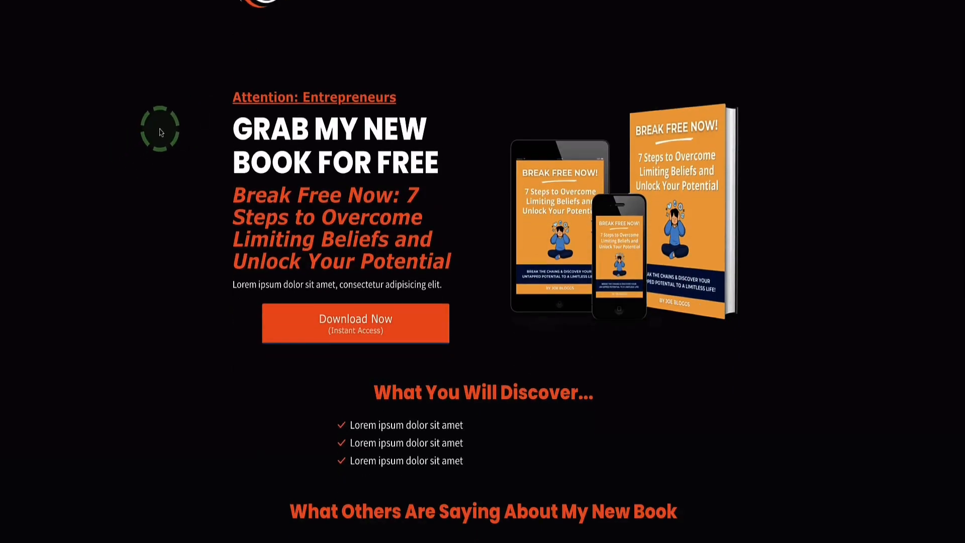
pyautogui.scroll(10, 129, 198)
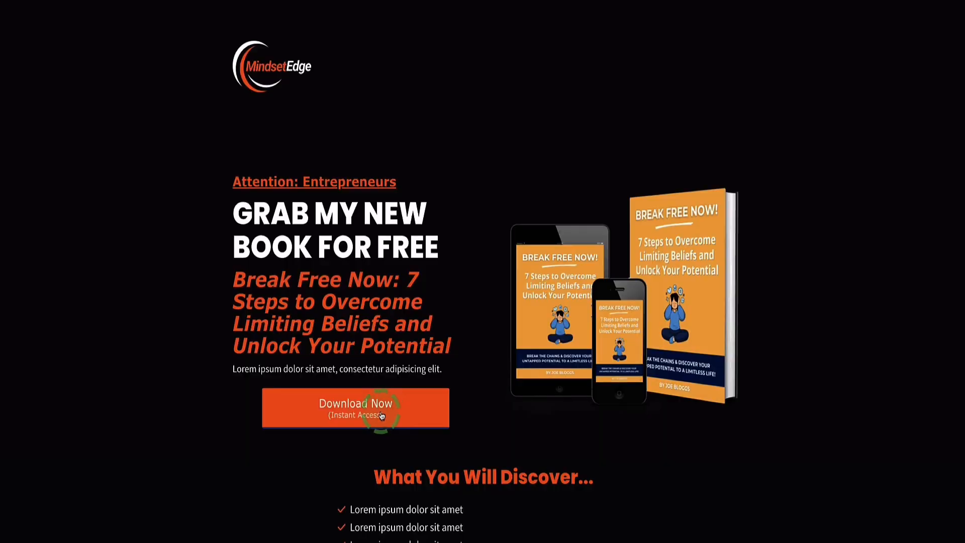
pyautogui.click(377, 424)
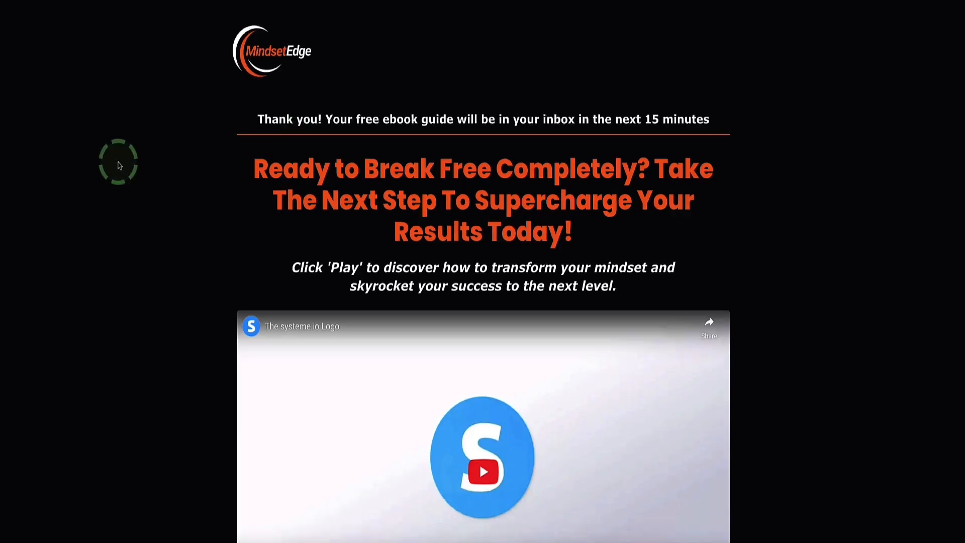
pyautogui.scroll(-3, 120, 163)
pyautogui.scroll(-2, 119, 164)
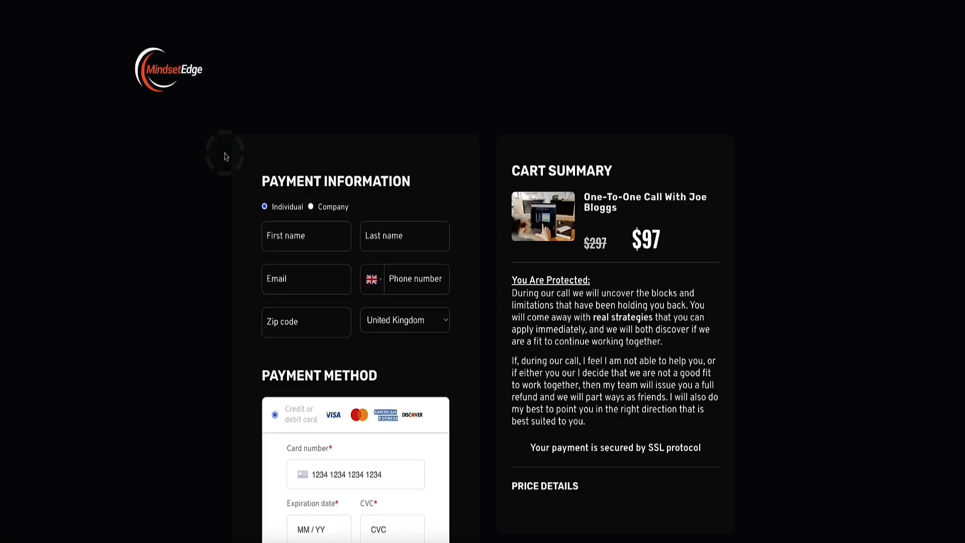
# Review the funnel's checkout page, including the payment form, cart summary and benefits of the call.
pyautogui.scroll(-5, 226, 156)
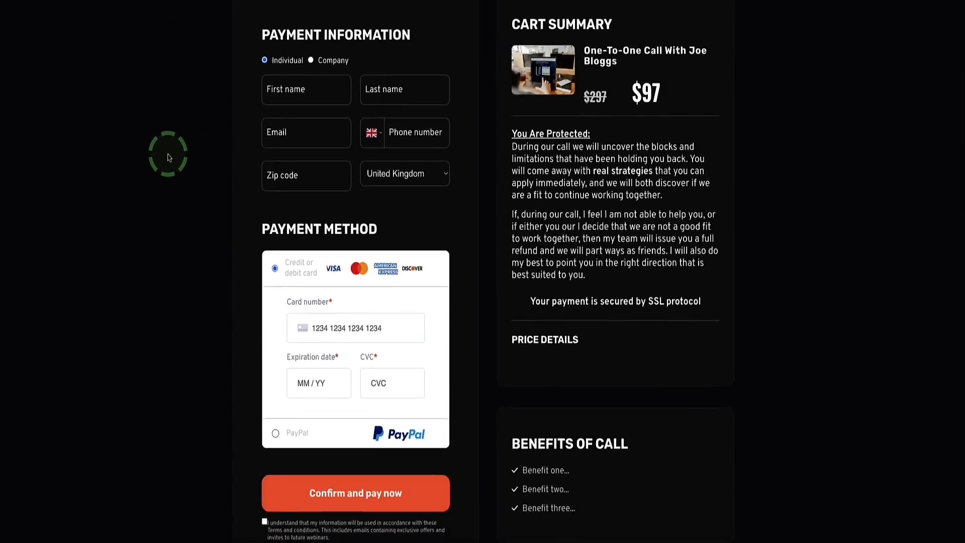
pyautogui.click(290, 245)
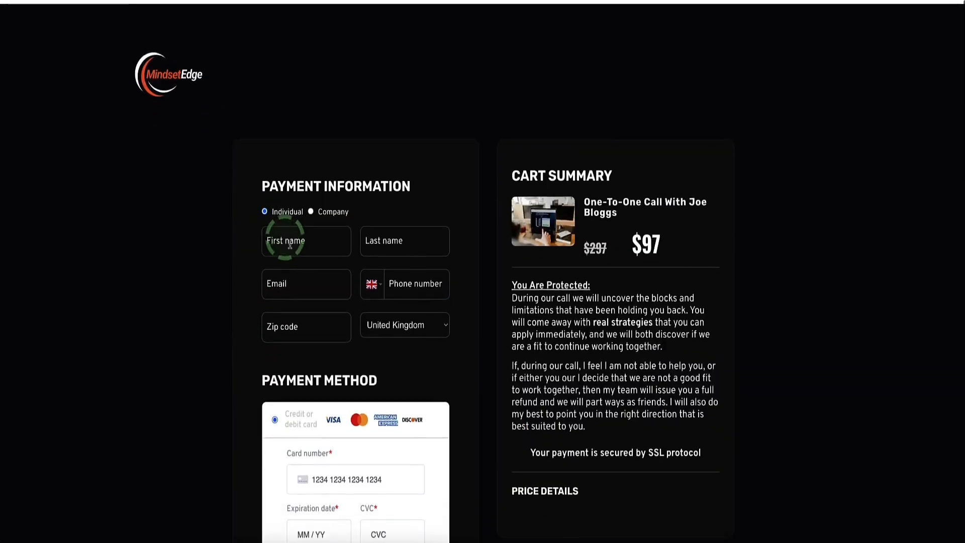
pyautogui.scroll(-5, 241, 291)
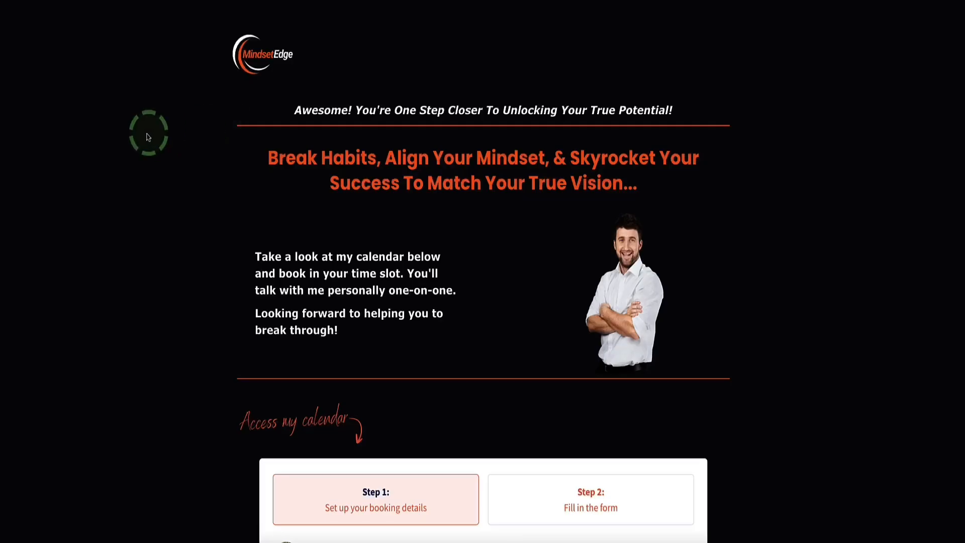
# Review the booking page's calendar and try picking the 12 May date for the coaching call.
pyautogui.scroll(-9, 148, 137)
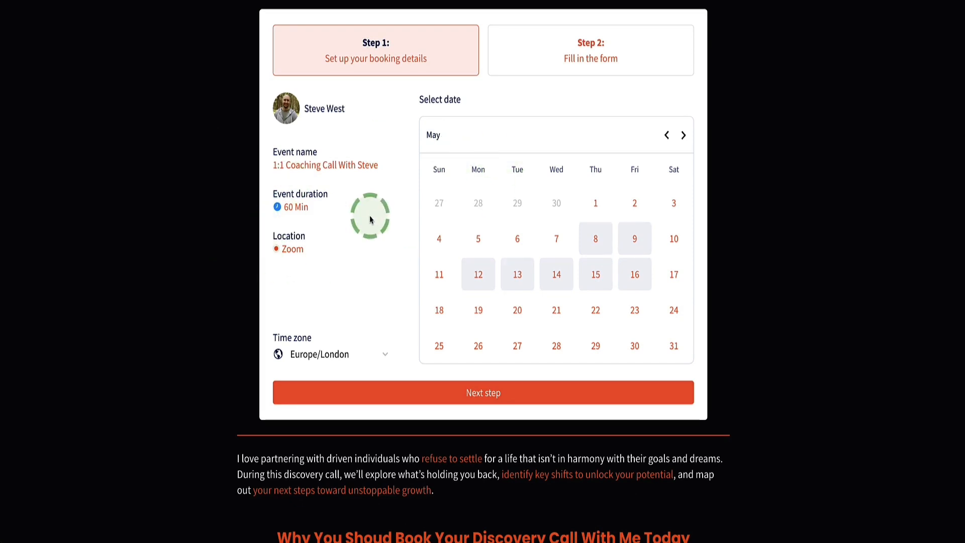
pyautogui.scroll(-1, 535, 198)
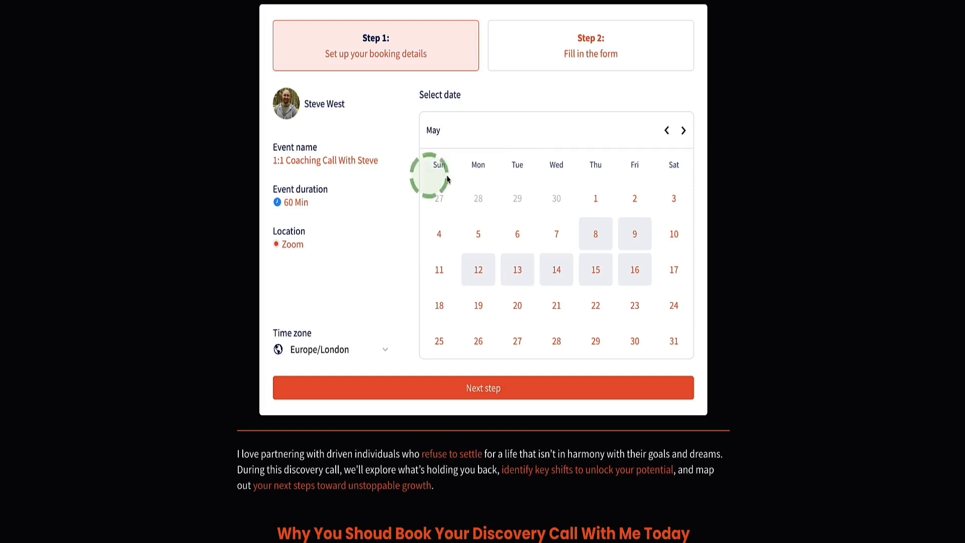
pyautogui.scroll(2, 342, 182)
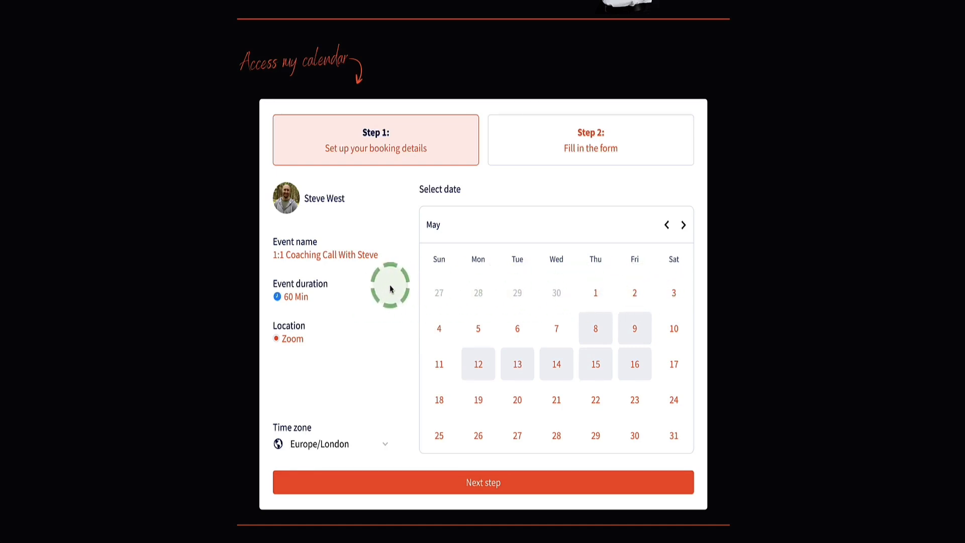
pyautogui.click(482, 365)
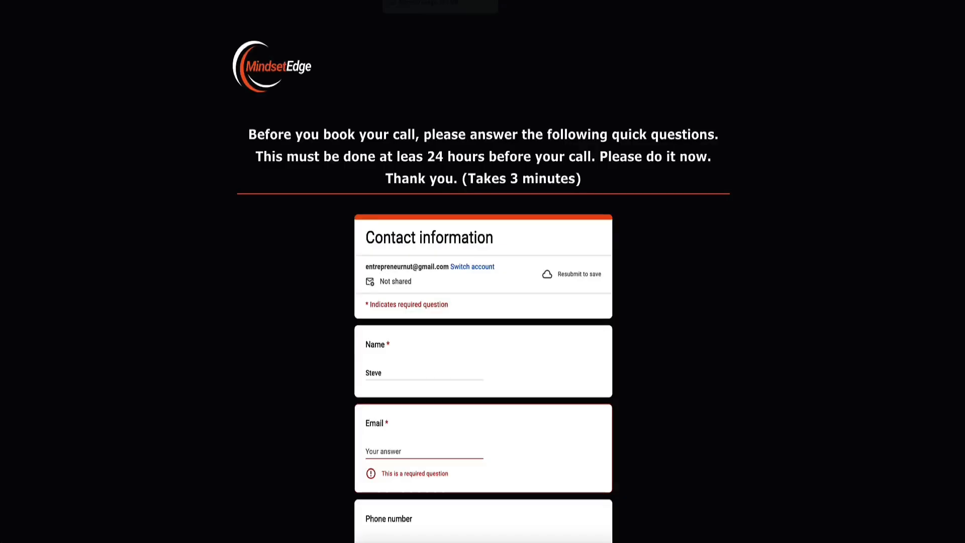
# Examine the questionnaire page, including its contact information form, discovery call benefits and testimonials.
pyautogui.scroll(-2, 276, 248)
pyautogui.scroll(-3, 276, 248)
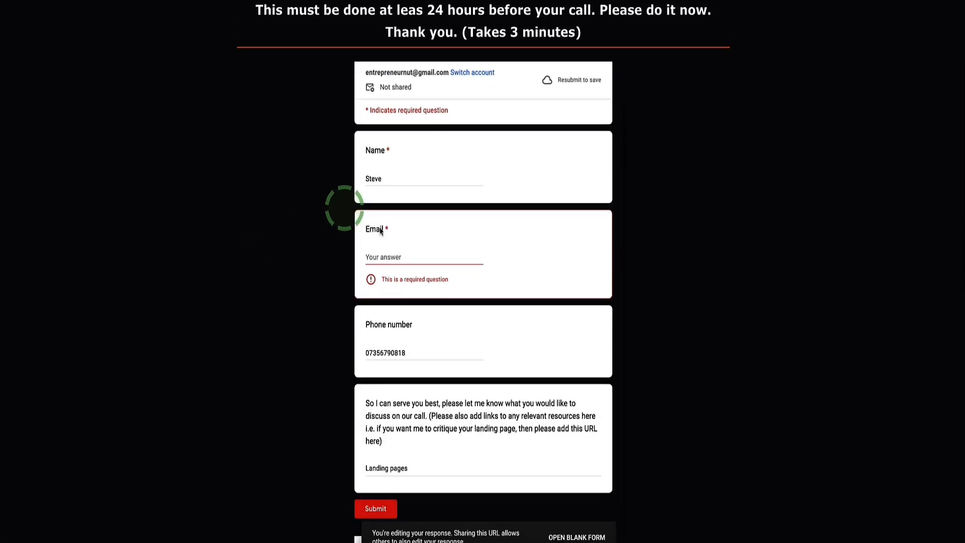
pyautogui.scroll(2, 267, 248)
pyautogui.scroll(1, 270, 252)
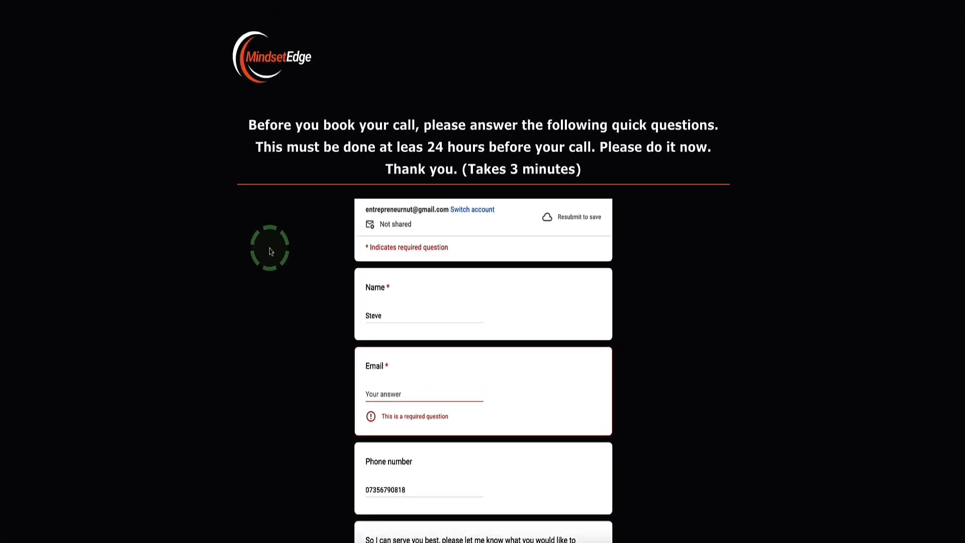
pyautogui.scroll(1, 269, 251)
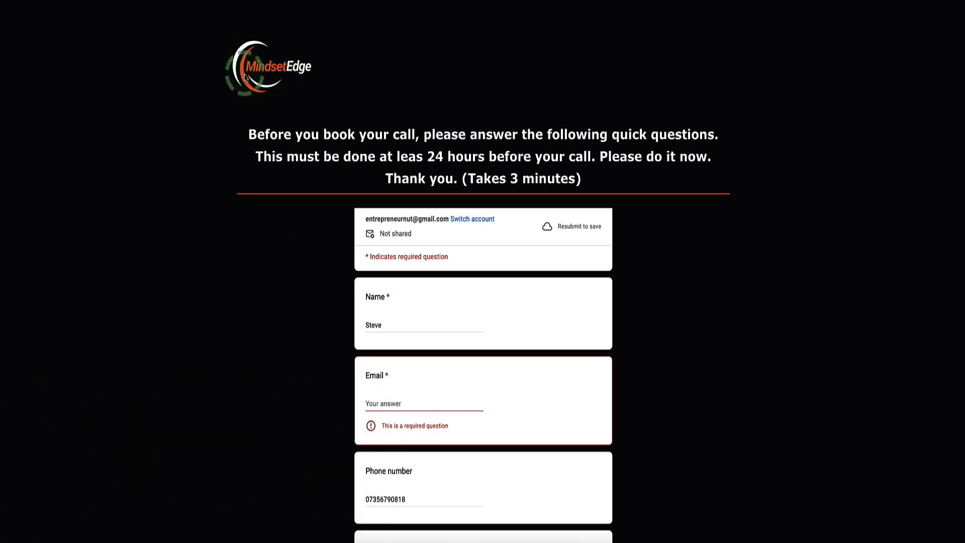
pyautogui.scroll(-3, 215, 97)
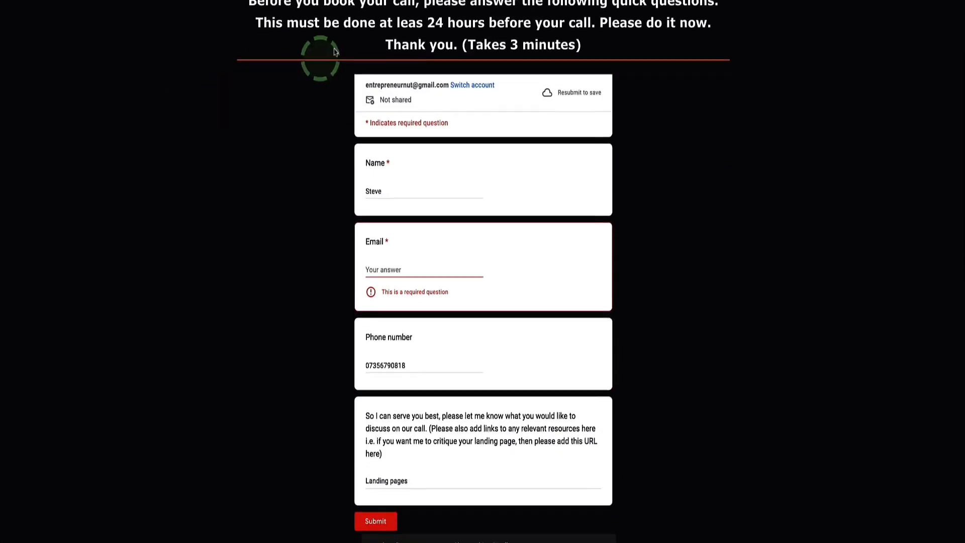
pyautogui.scroll(-8, 289, 116)
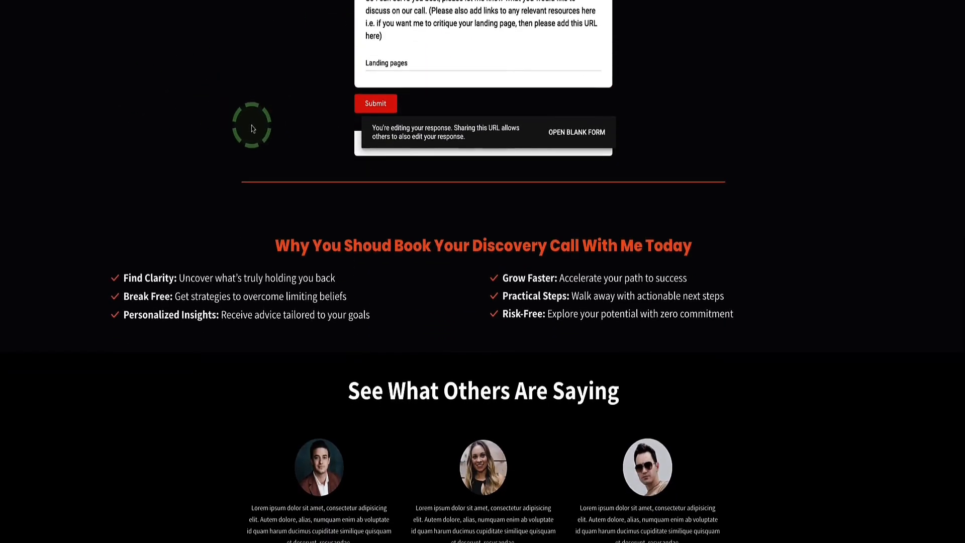
pyautogui.scroll(11, 254, 119)
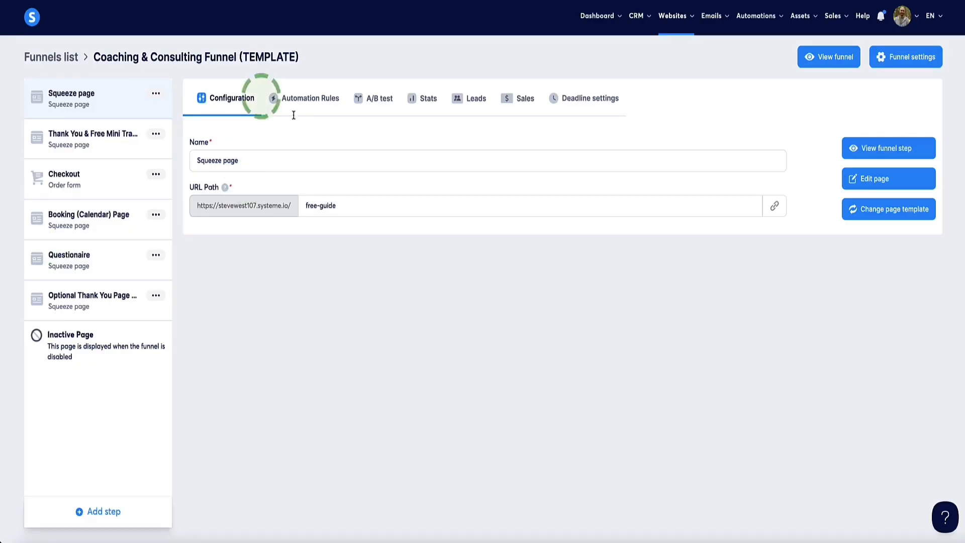
# Select the Squeeze page funnel step and preview the live page and its Download Now action.
pyautogui.click(82, 99)
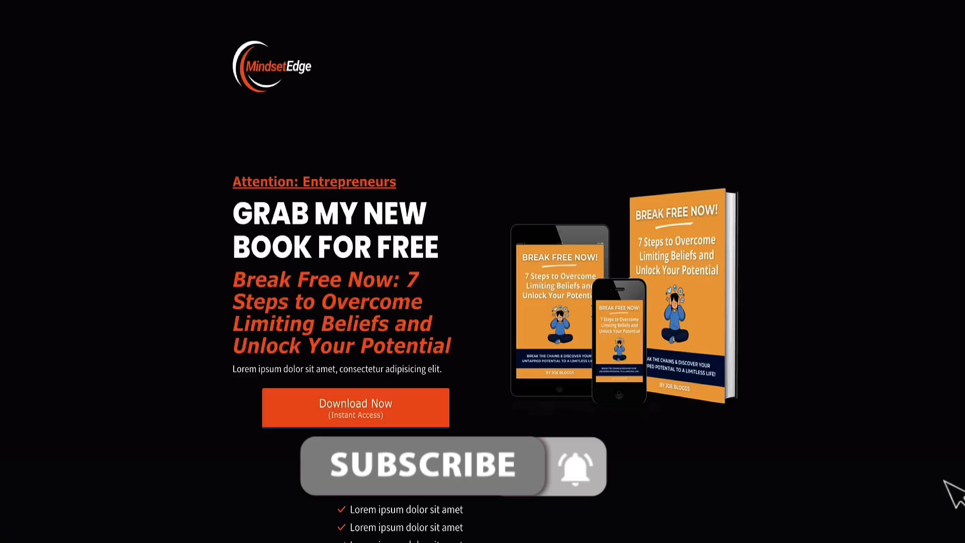
pyautogui.scroll(-15, 250, 151)
pyautogui.scroll(15, 254, 166)
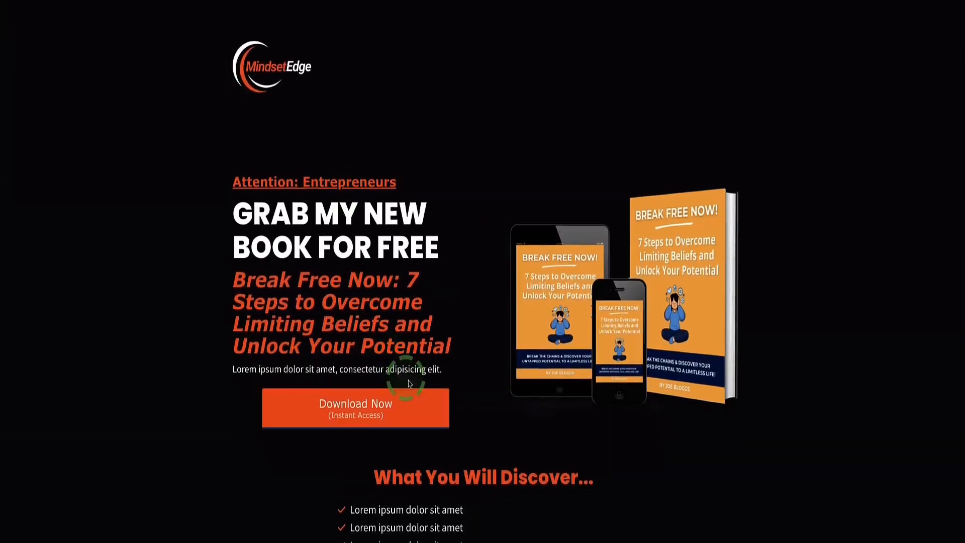
pyautogui.click(418, 395)
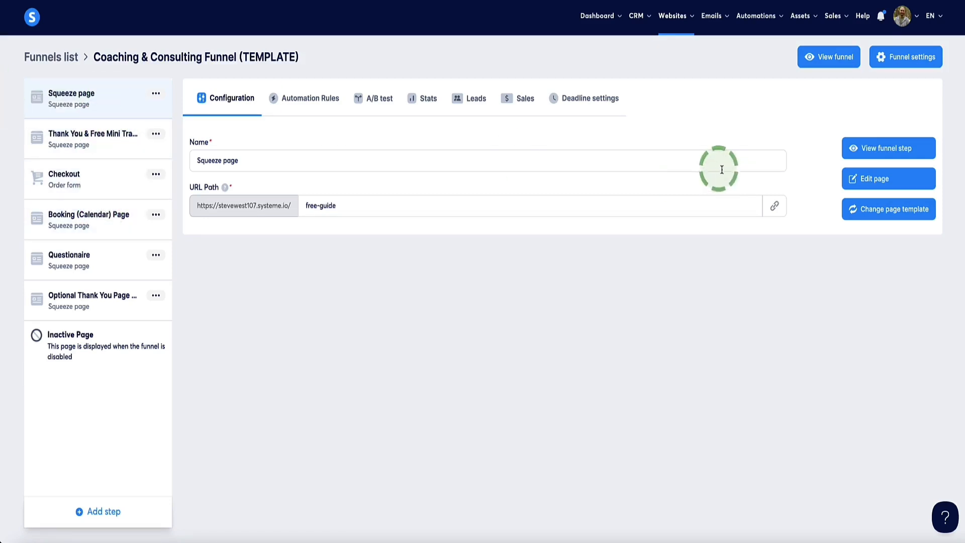
# Open the squeeze page in the editor and inspect which action and popup the Download Now element uses.
pyautogui.click(874, 180)
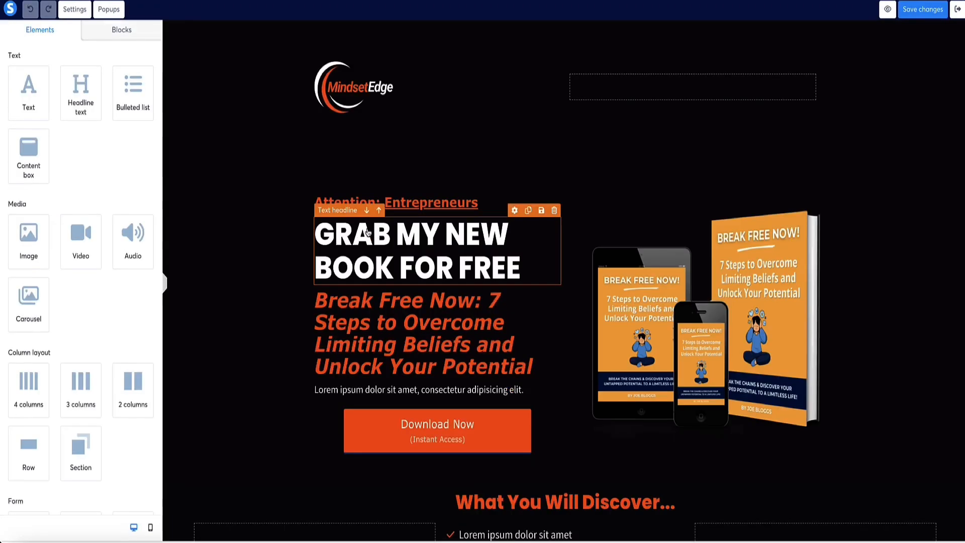
pyautogui.scroll(-7, 313, 230)
pyautogui.scroll(2, 400, 416)
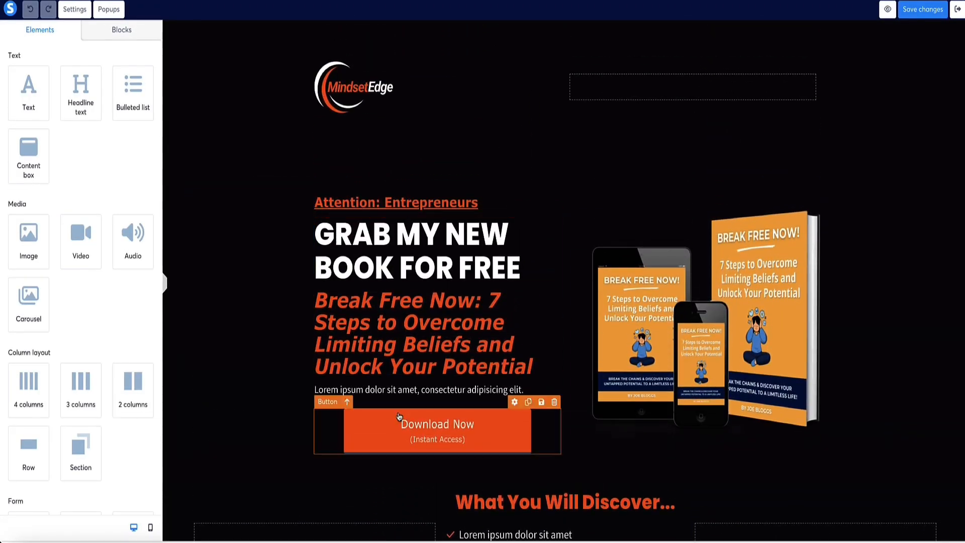
pyautogui.click(402, 429)
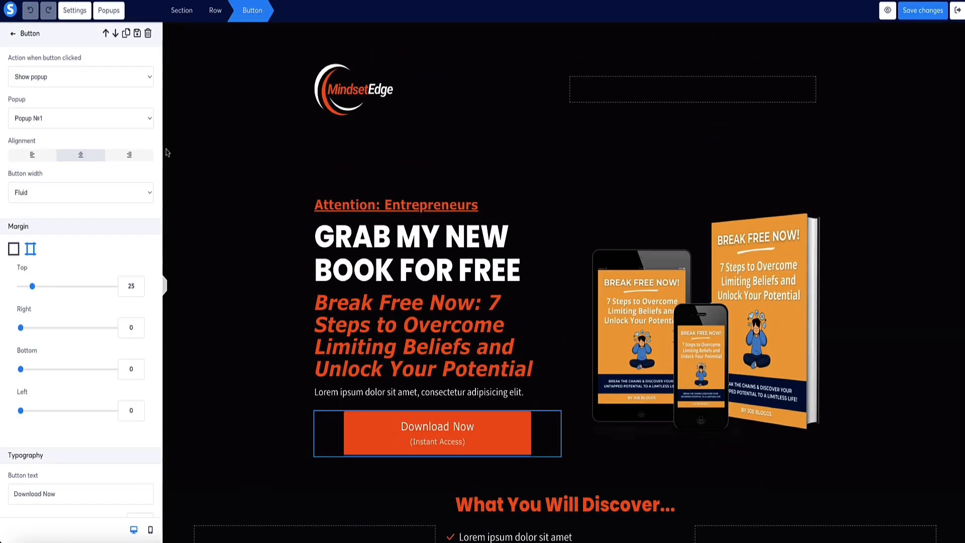
pyautogui.click(114, 32)
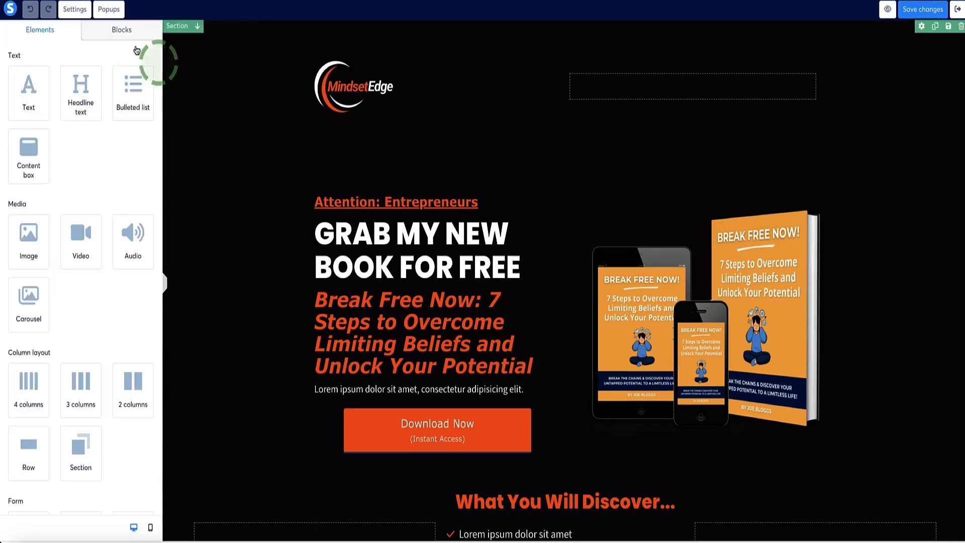
# In Popup №1, set the "Yes, Send It To Me Now" form submission to redirect to the next step, and exit the editor.
pyautogui.click(108, 11)
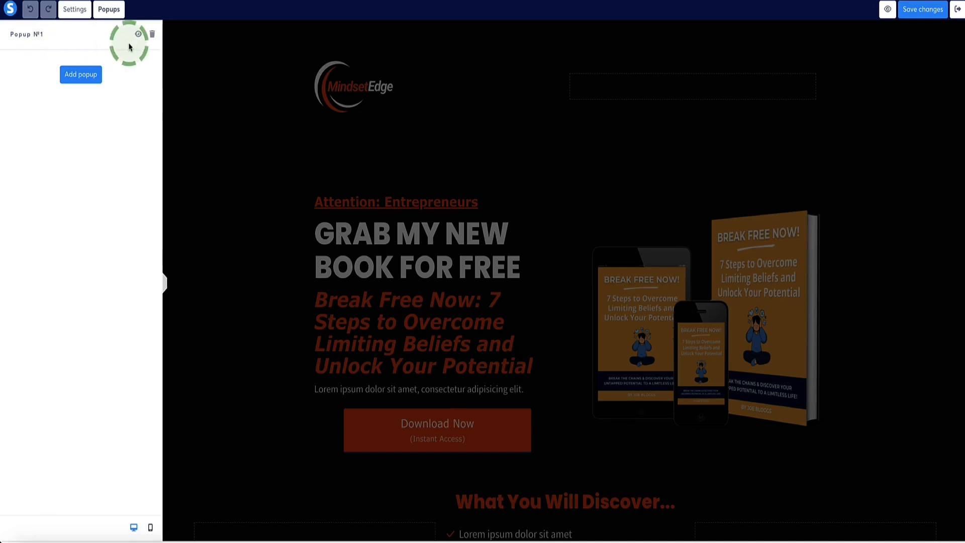
pyautogui.click(139, 36)
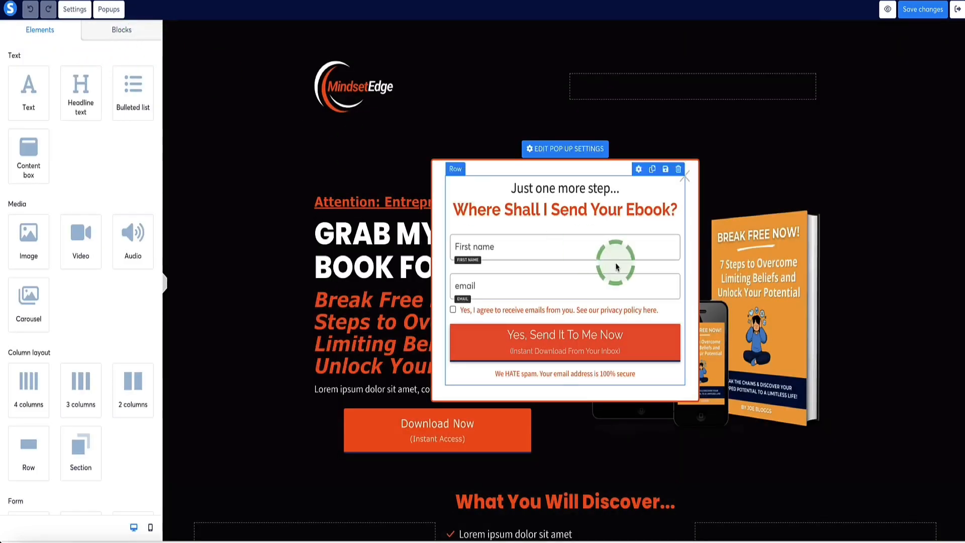
pyautogui.click(488, 341)
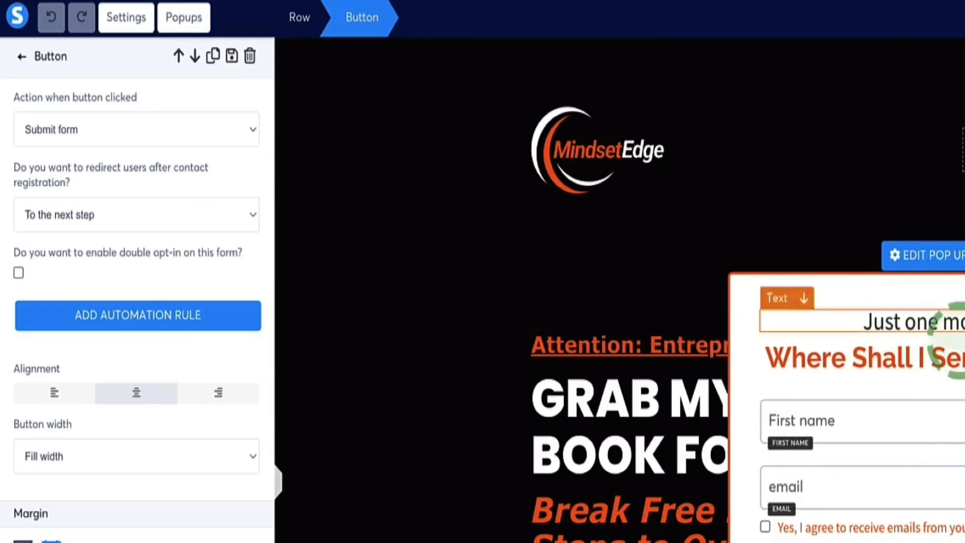
pyautogui.moveTo(75, 183); pyautogui.dragTo(4, 177)
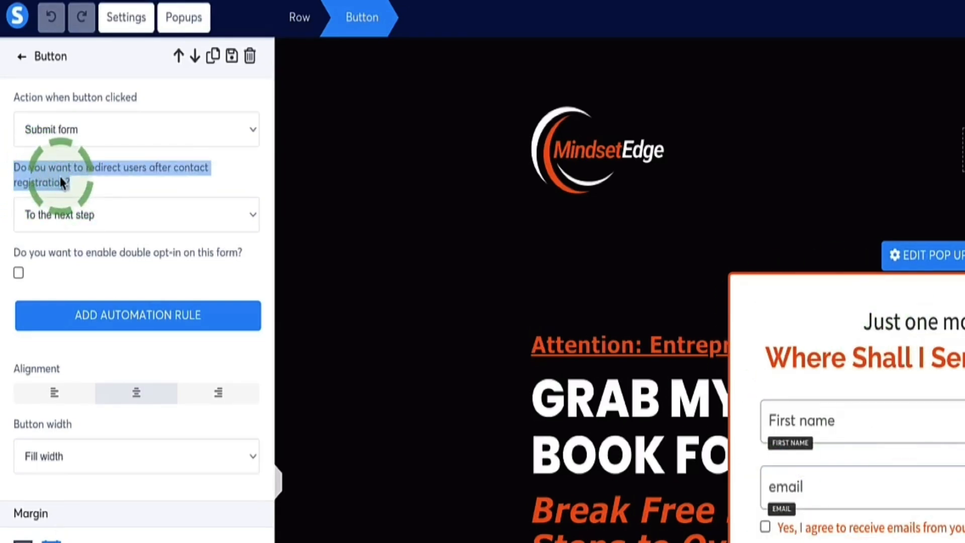
pyautogui.click(73, 180)
pyautogui.click(232, 216)
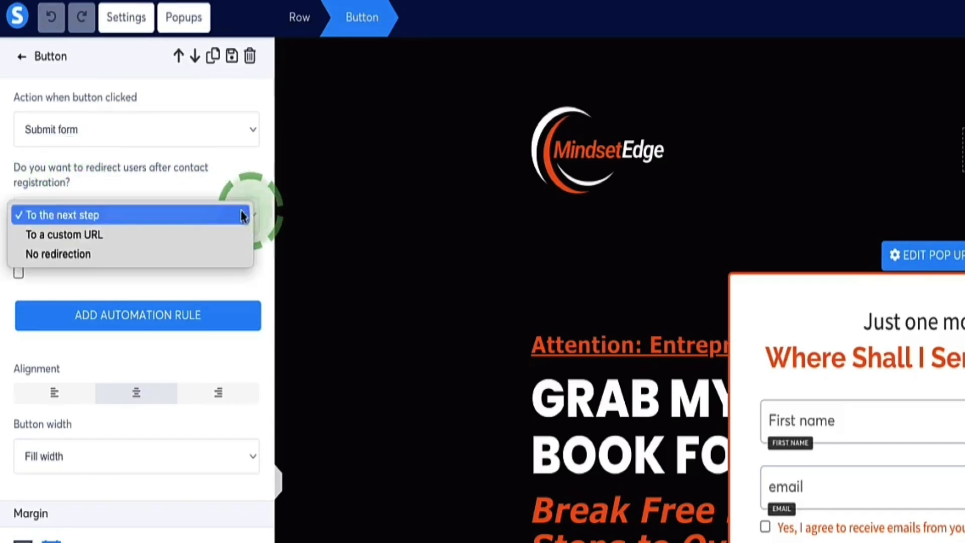
pyautogui.click(75, 216)
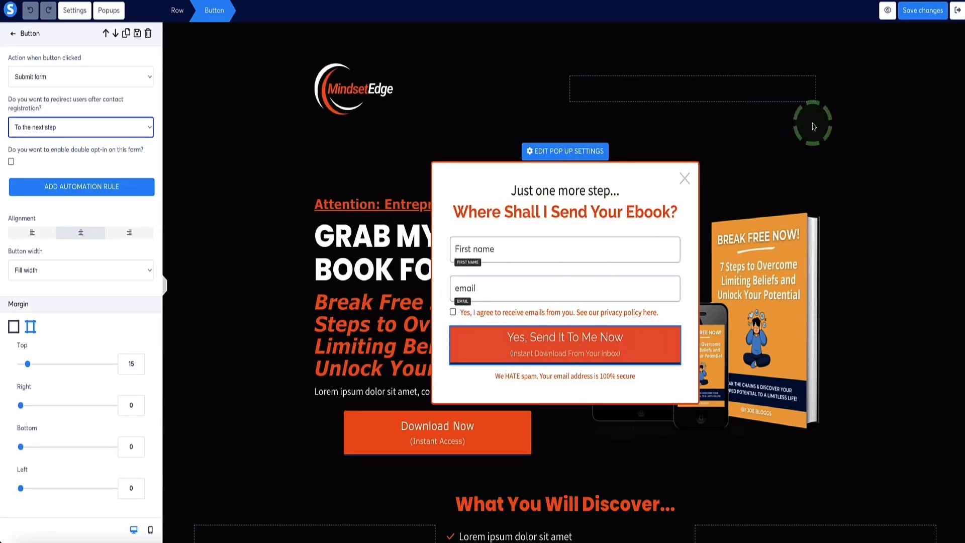
pyautogui.click(961, 12)
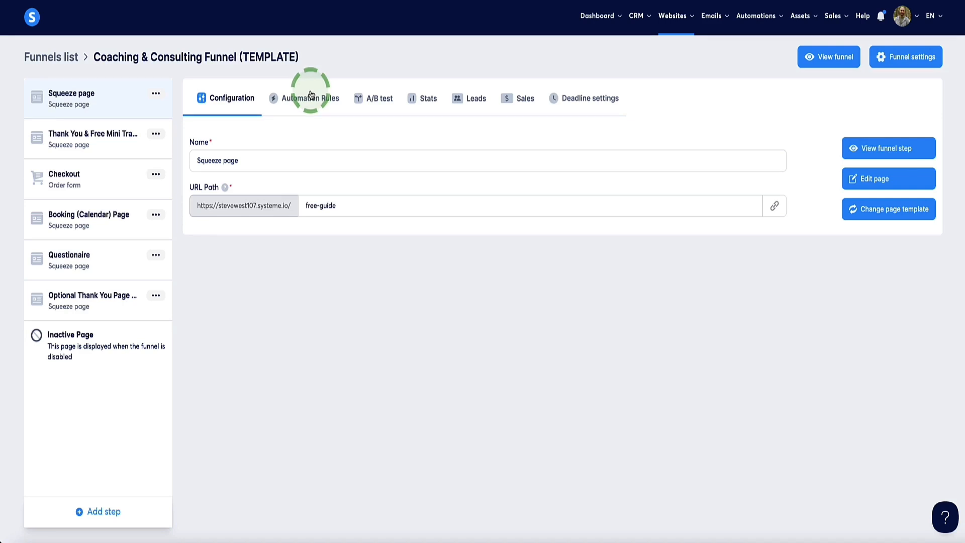
# Open the email campaigns list, view the form for creating a campaign, and close it without creating one.
pyautogui.moveTo(711, 22)
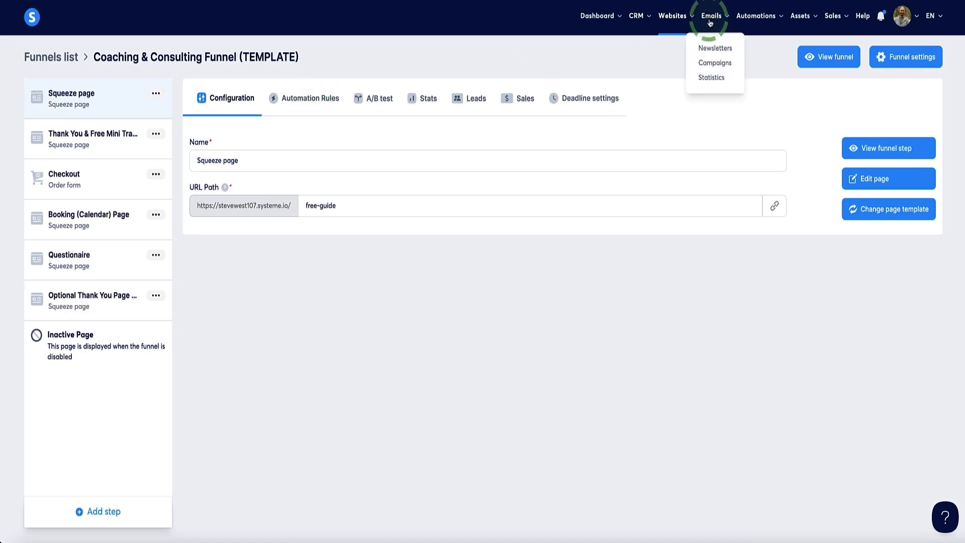
pyautogui.click(719, 66)
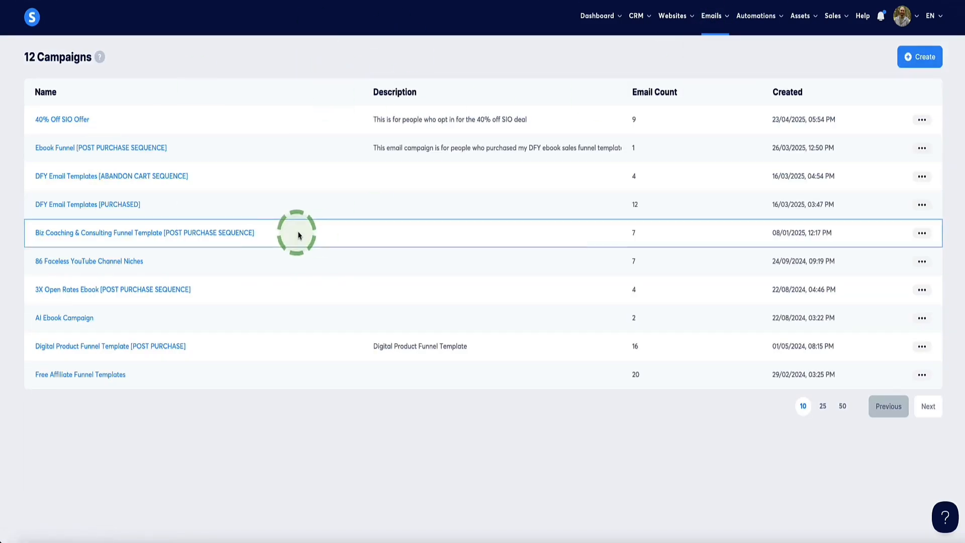
pyautogui.click(918, 58)
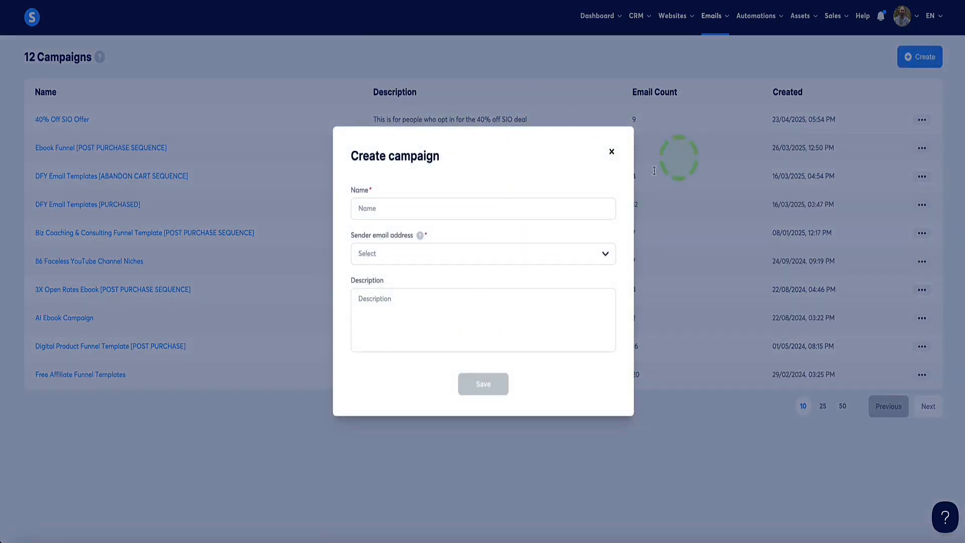
pyautogui.click(611, 153)
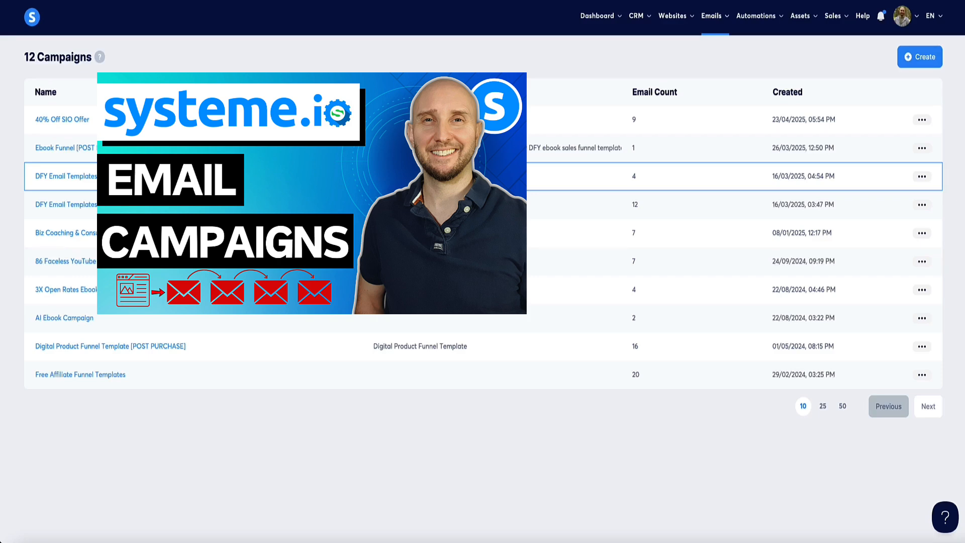
pyautogui.click(279, 174)
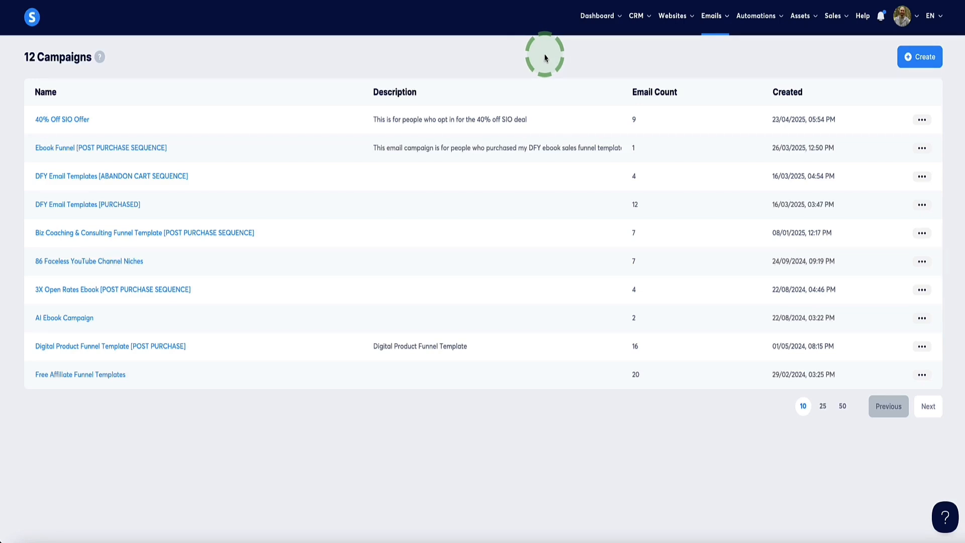
# Open the contact tags list and create a tag named "Coaching Funnel [LEAD]***".
pyautogui.moveTo(640, 22)
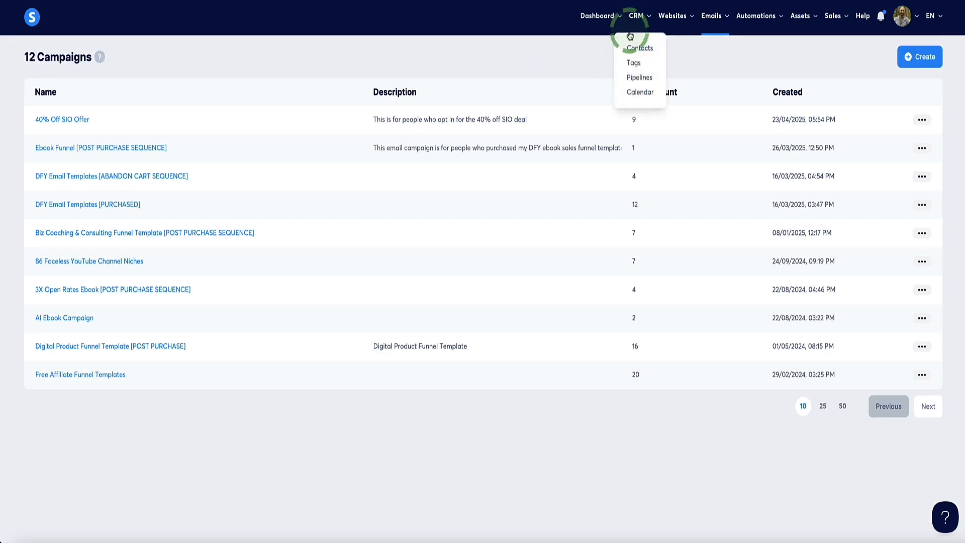
pyautogui.click(633, 66)
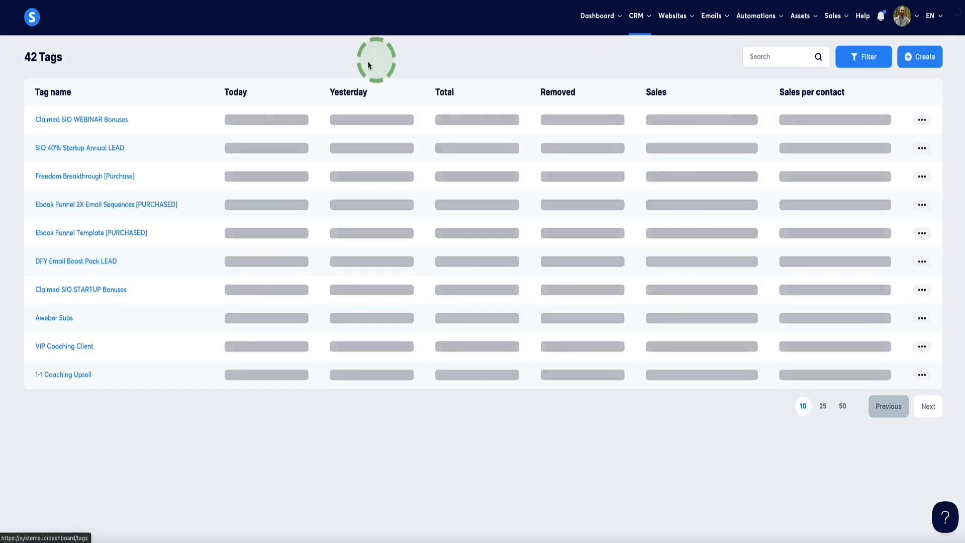
pyautogui.click(916, 59)
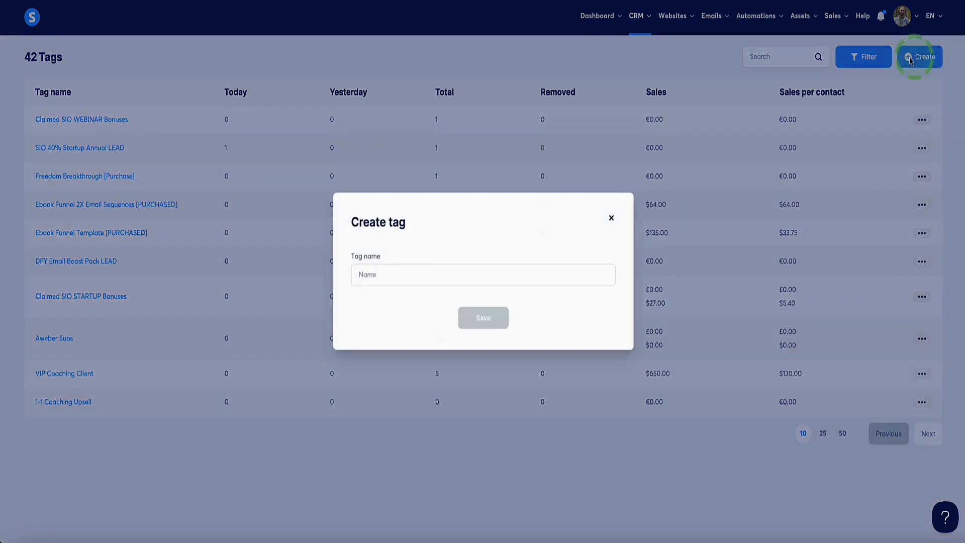
pyautogui.click(399, 274)
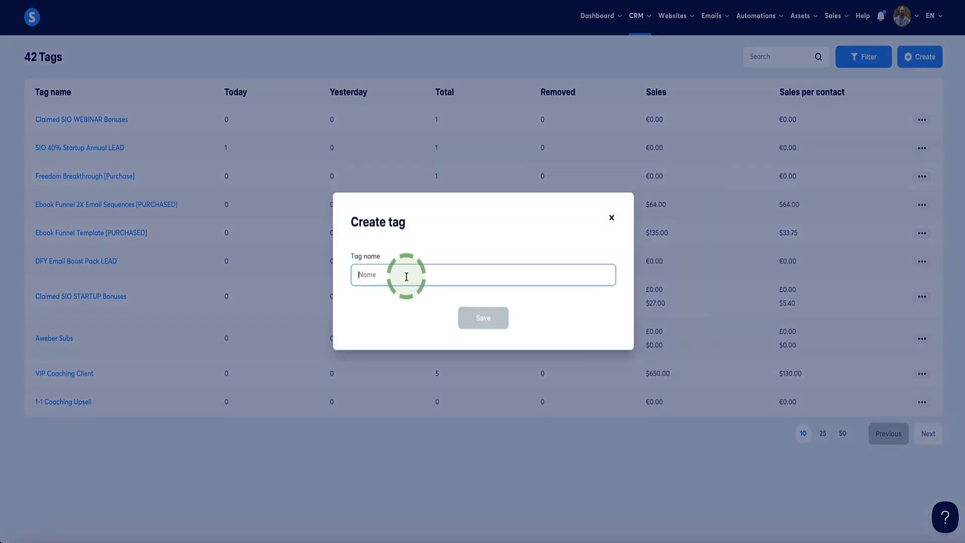
pyautogui.write('Coaching Funnel [LEAD]***')
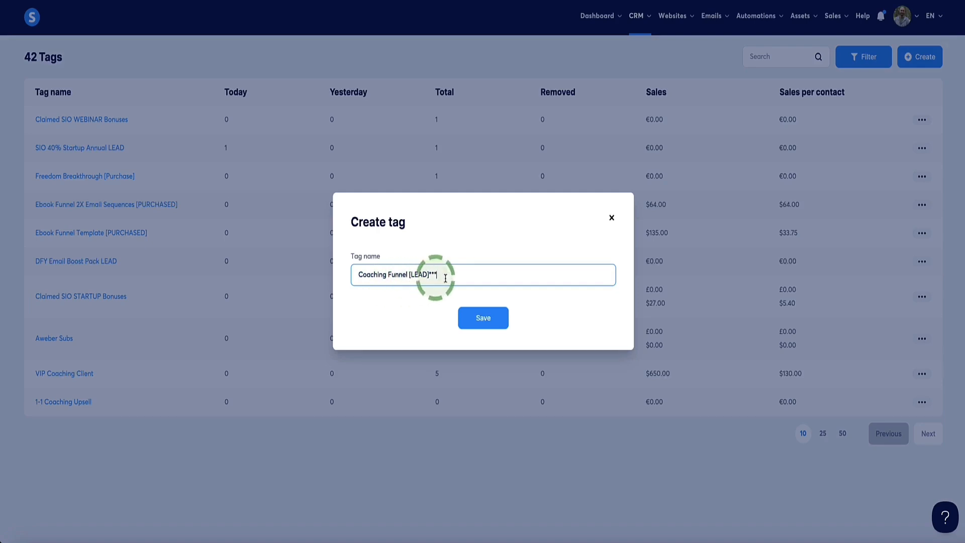
pyautogui.moveTo(449, 279); pyautogui.dragTo(313, 278)
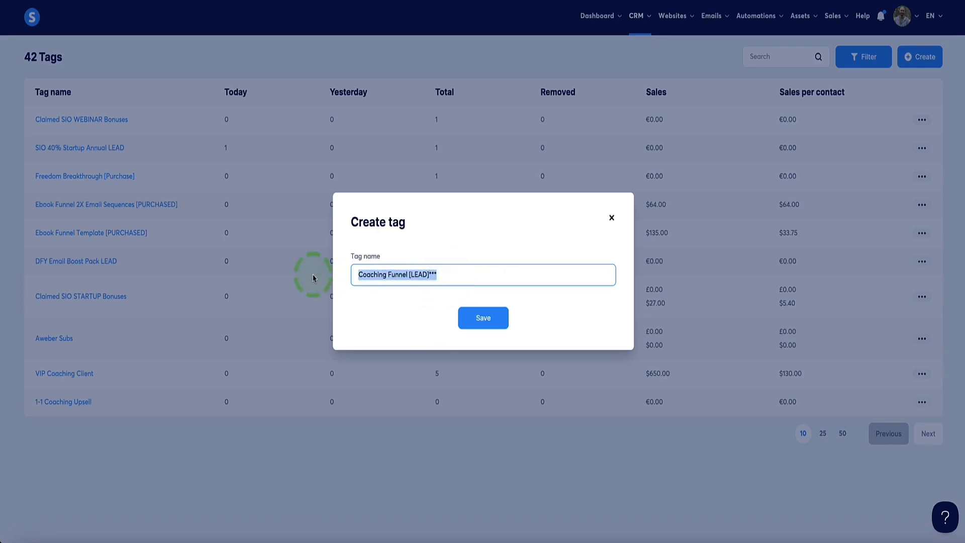
pyautogui.click(453, 274)
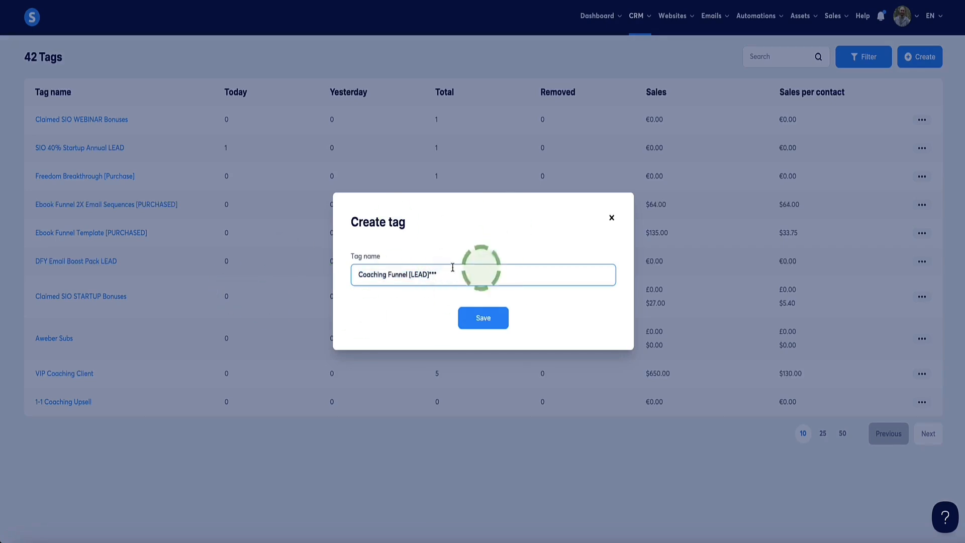
pyautogui.click(476, 319)
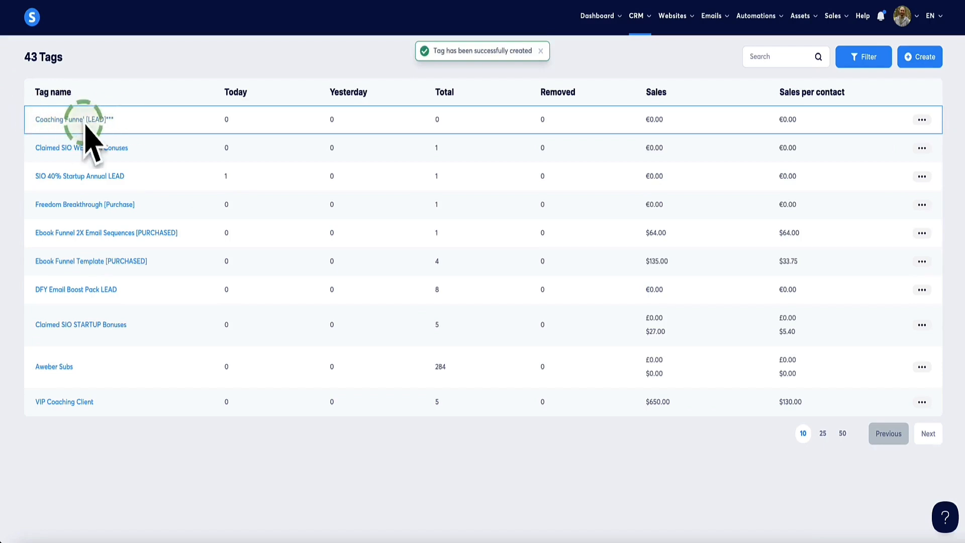
# In Coaching & Consulting Funnel (TEMPLATE), start a Squeeze page automation rule with the "Funnel step form subscribed" trigger.
pyautogui.moveTo(668, 25)
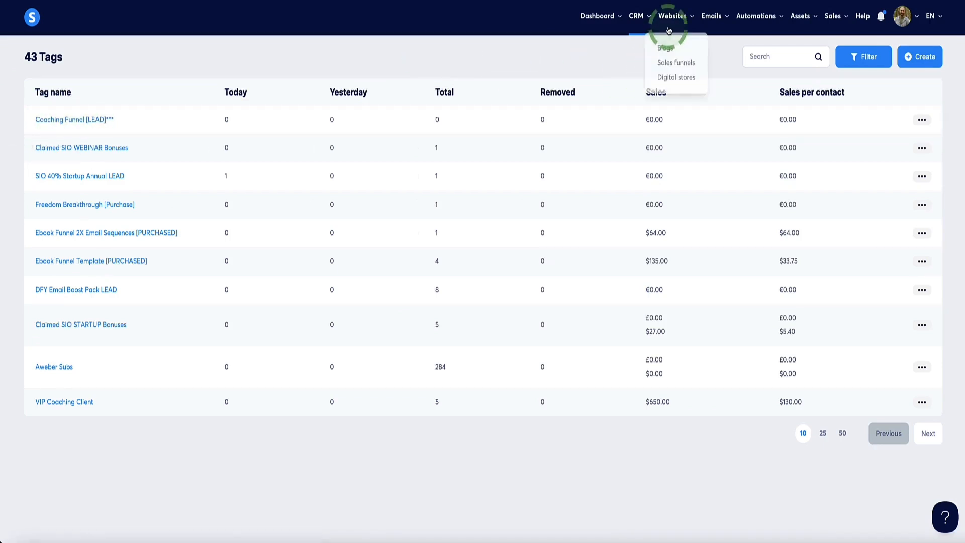
pyautogui.click(674, 59)
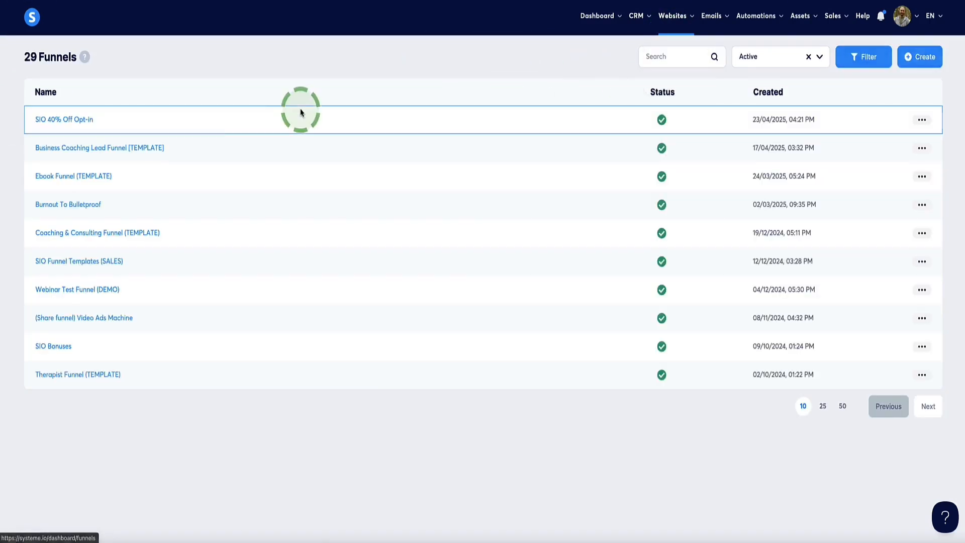
pyautogui.click(78, 233)
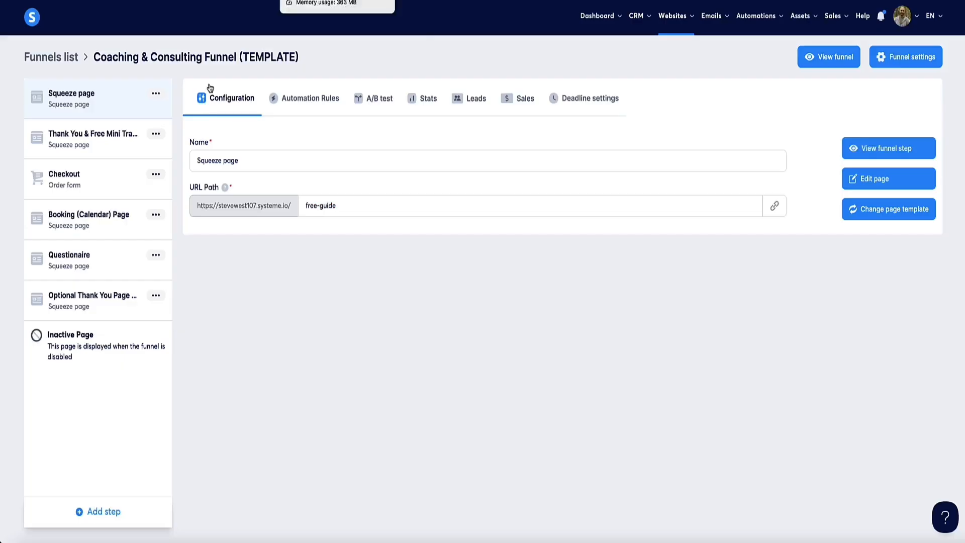
pyautogui.click(311, 100)
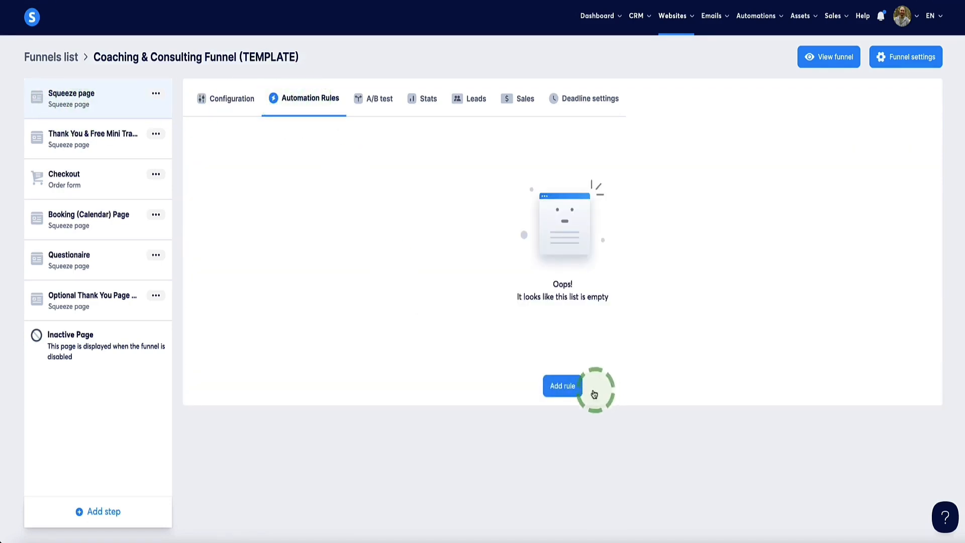
pyautogui.click(563, 385)
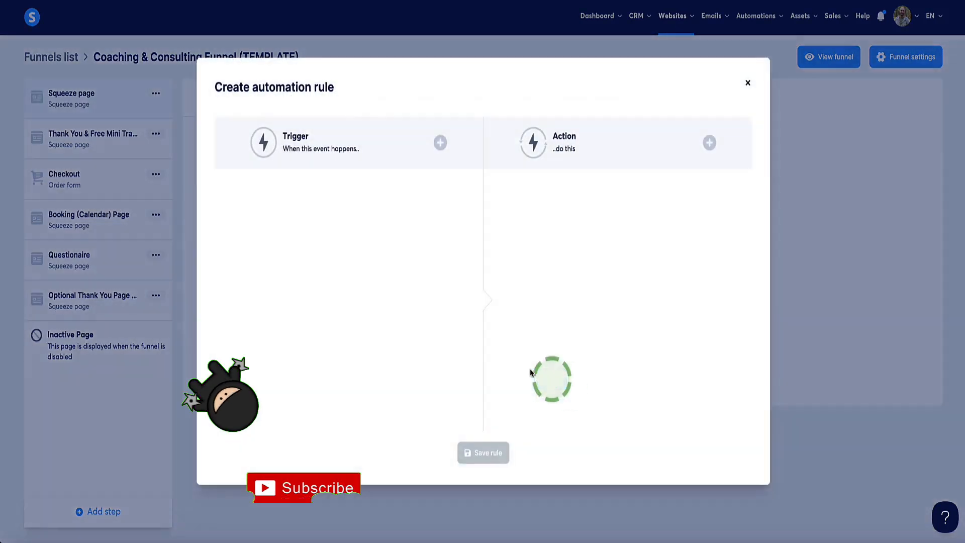
pyautogui.click(440, 143)
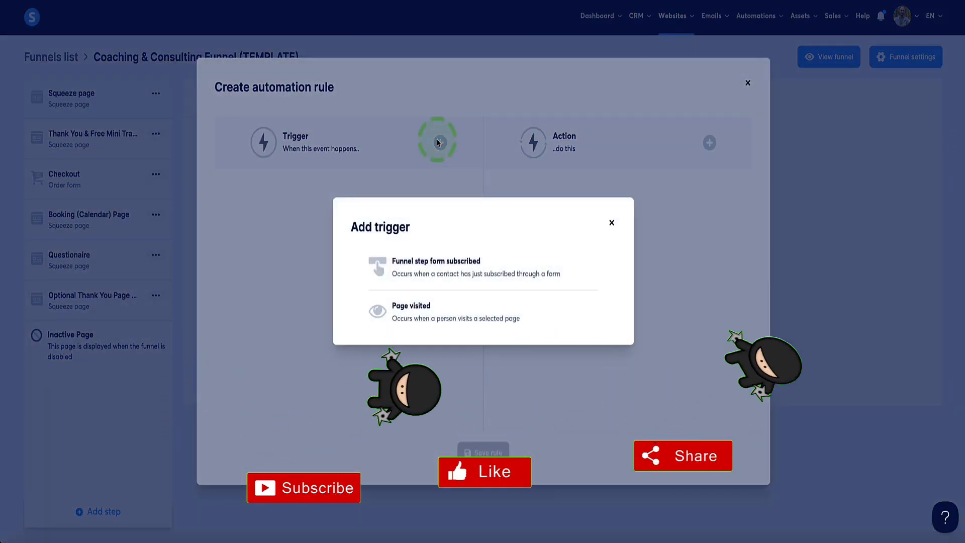
pyautogui.click(410, 271)
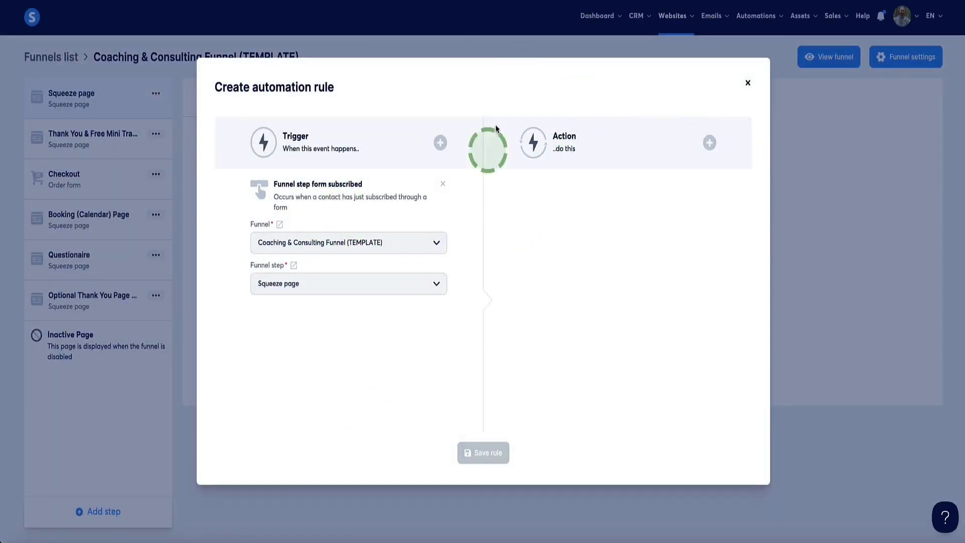
# Give the rule an "Add a tag" action using the tag "Coaching Funnel [LEAD]***" and save the rule.
pyautogui.click(710, 143)
pyautogui.scroll(-4, 370, 172)
pyautogui.scroll(4, 377, 166)
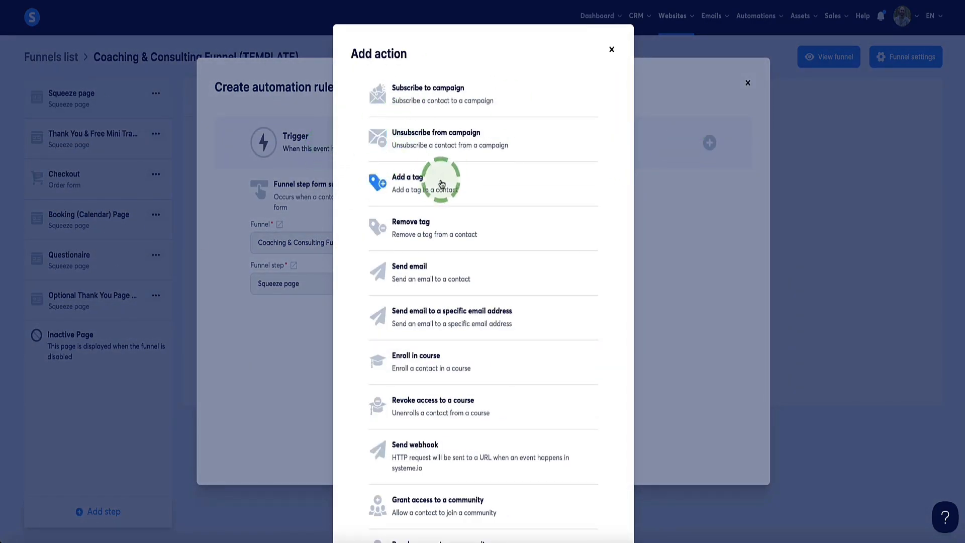
pyautogui.click(400, 173)
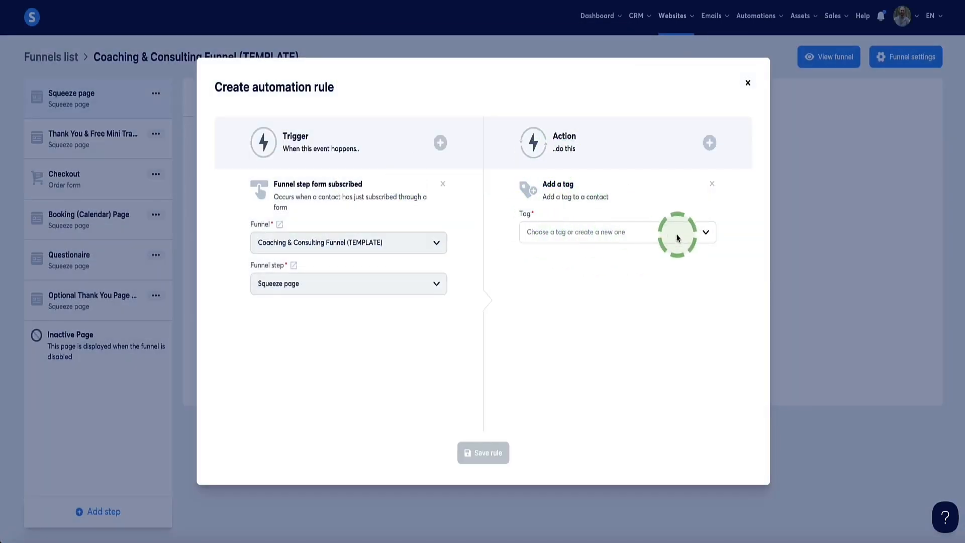
pyautogui.click(706, 236)
pyautogui.scroll(-15, 610, 282)
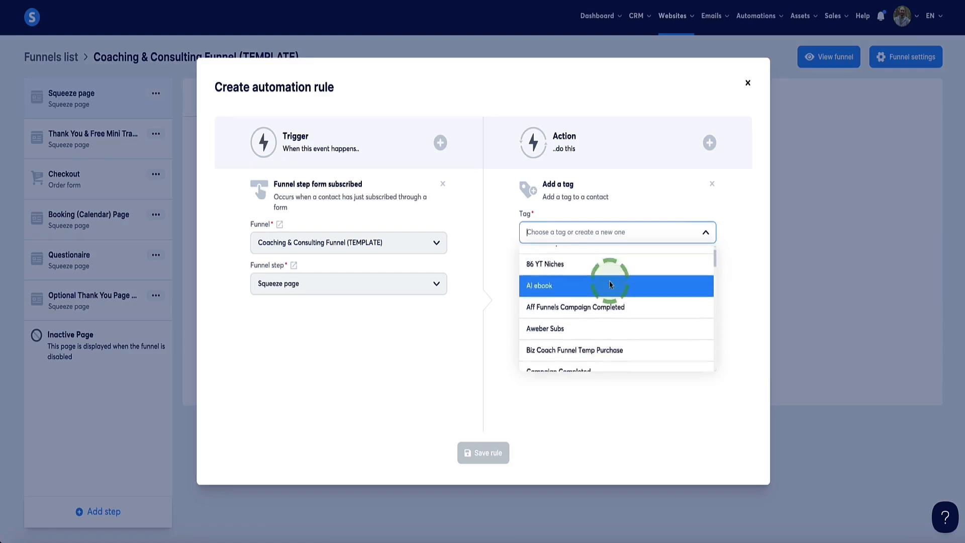
pyautogui.scroll(10, 600, 301)
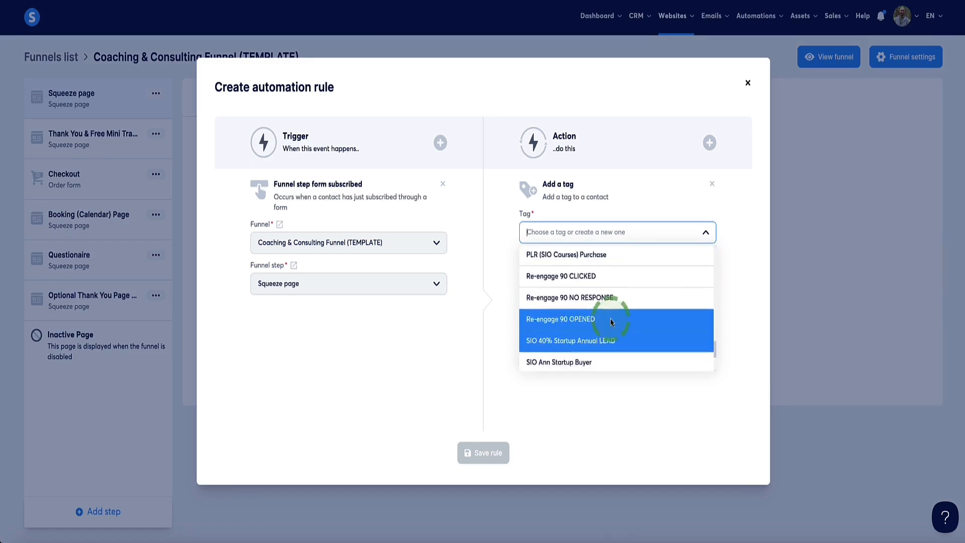
pyautogui.click(598, 308)
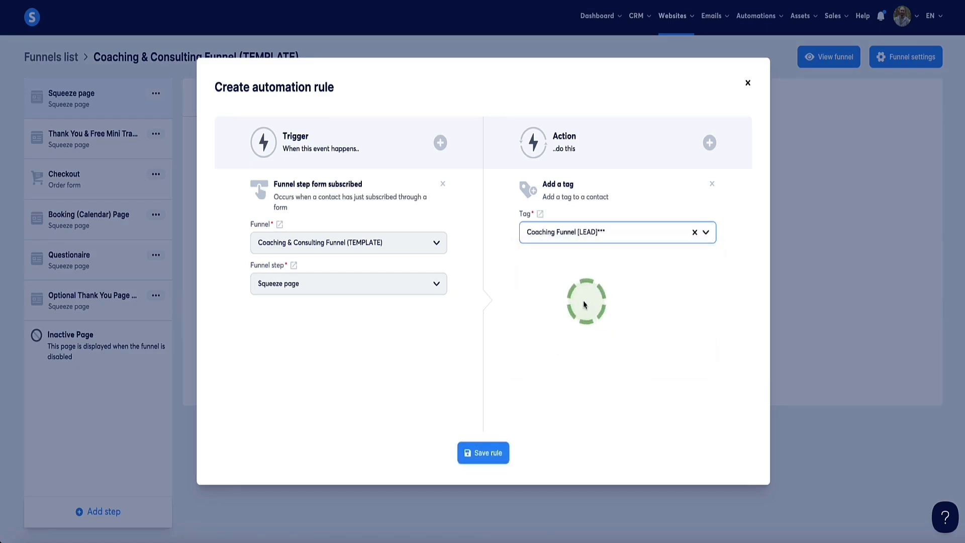
pyautogui.click(483, 452)
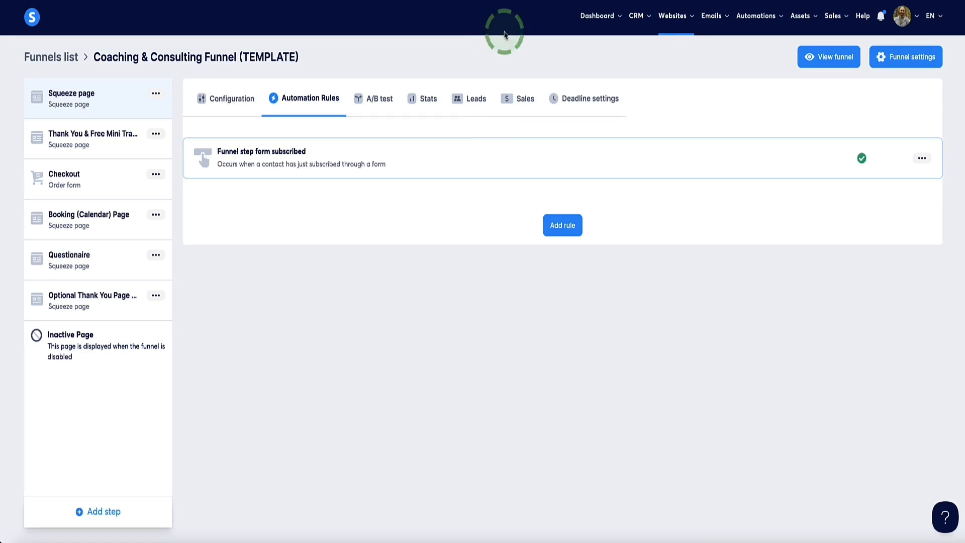
# Edit the saved rule to also subscribe contacts to the "Biz Coaching & Consulting Funnel Template [POST PURCHASE SEQUENCE]" campaign, and save it.
pyautogui.click(921, 158)
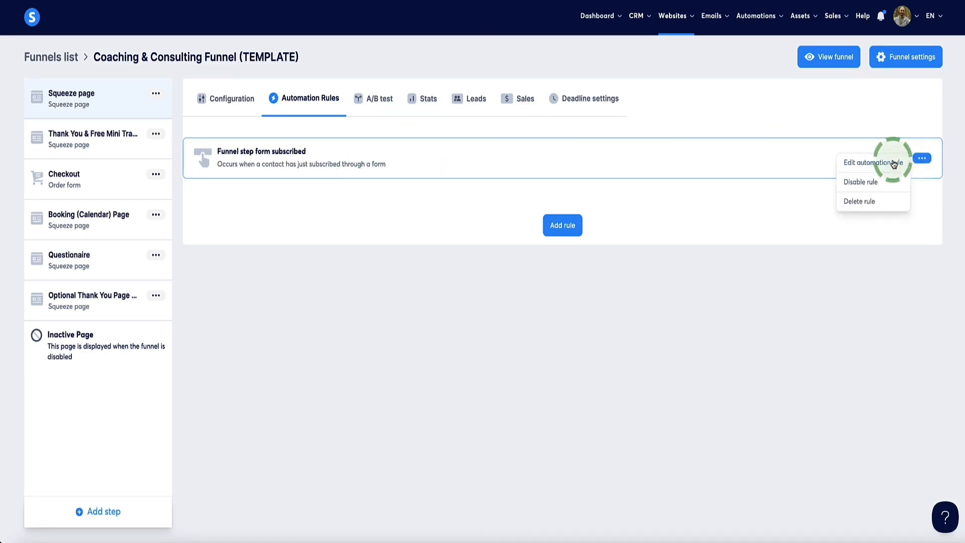
pyautogui.click(866, 164)
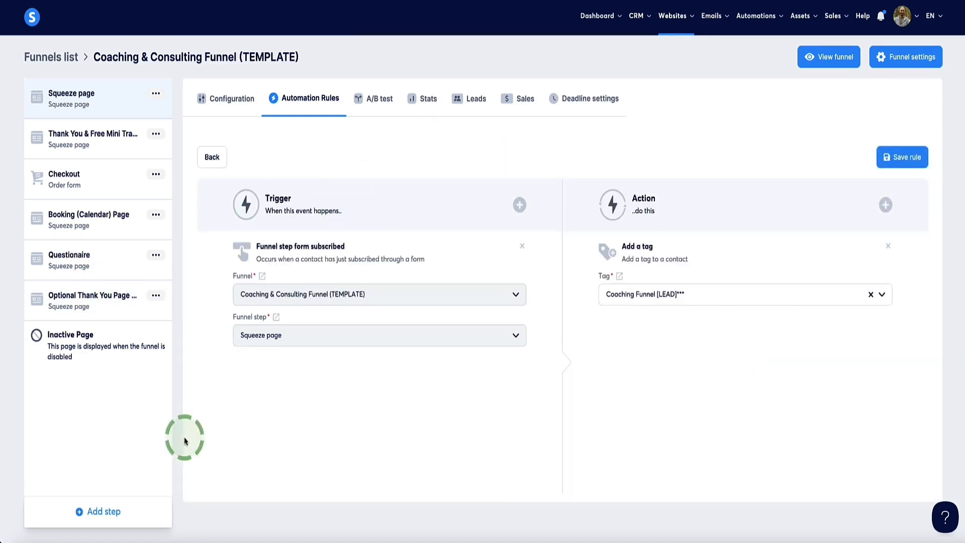
pyautogui.click(886, 205)
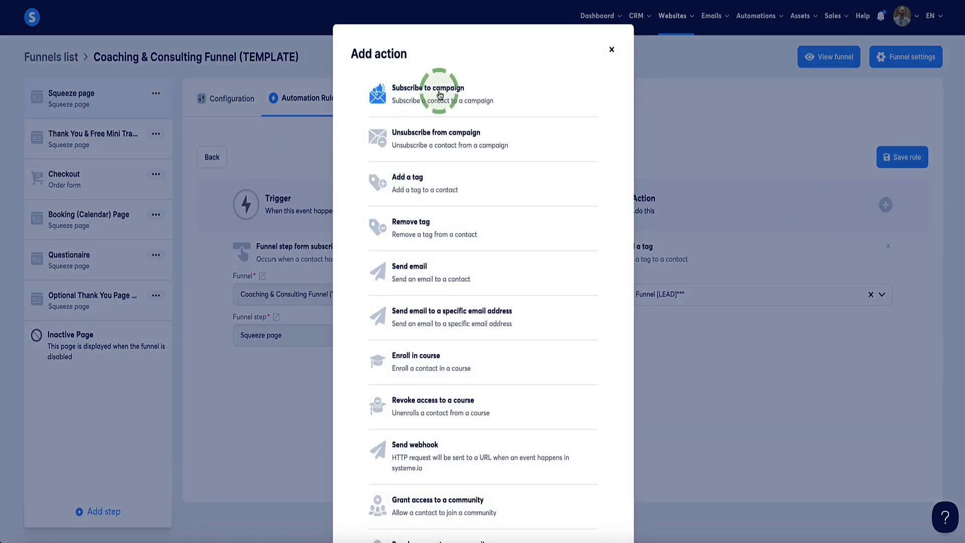
pyautogui.click(440, 95)
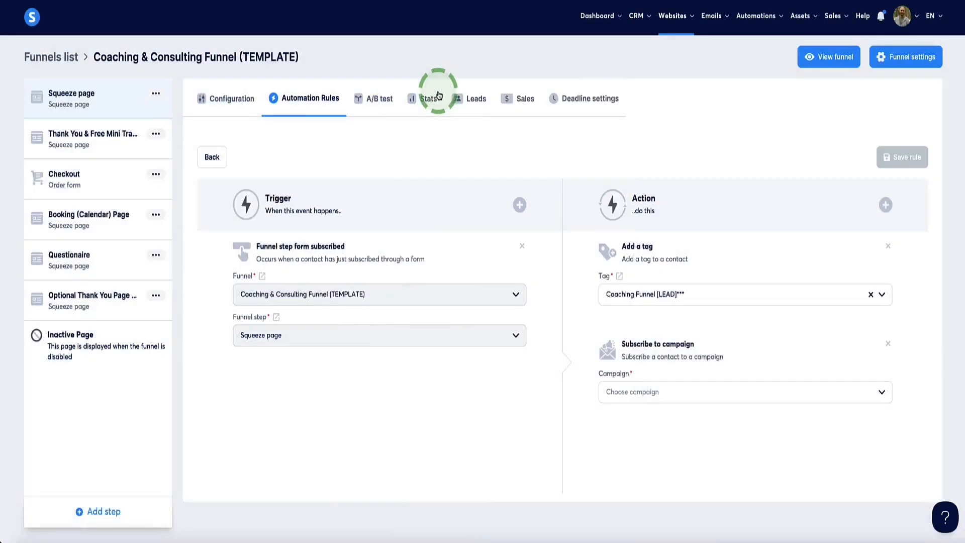
pyautogui.click(884, 393)
pyautogui.scroll(-3, 695, 476)
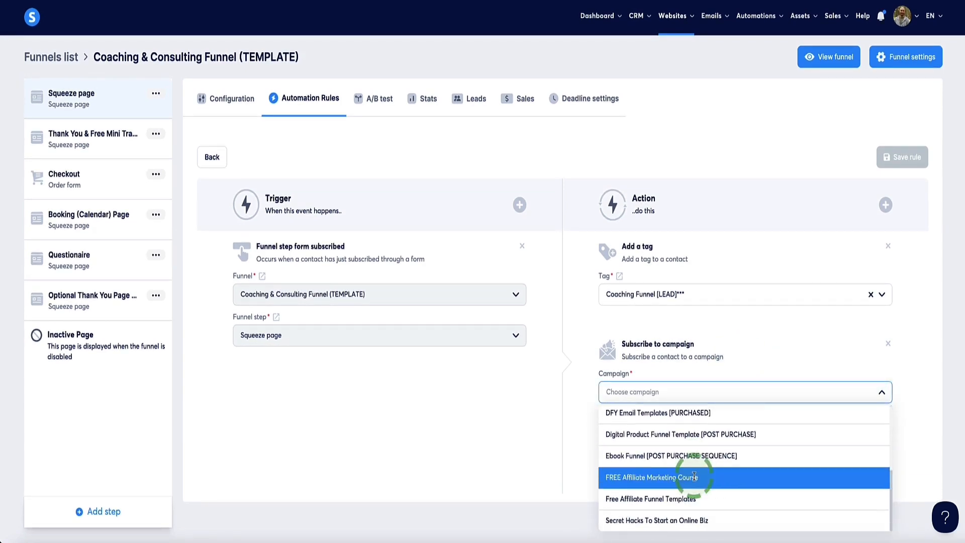
pyautogui.scroll(3, 694, 476)
pyautogui.click(678, 500)
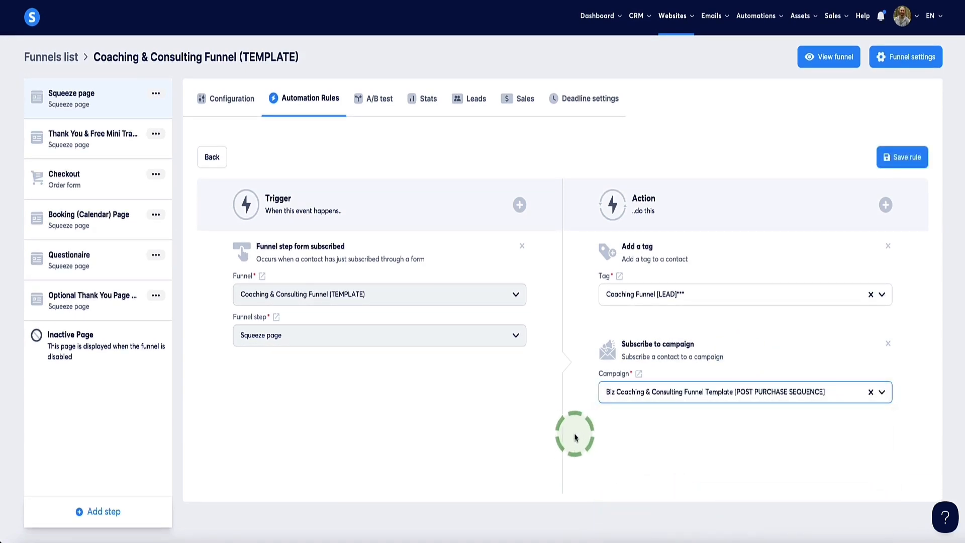
pyautogui.click(888, 157)
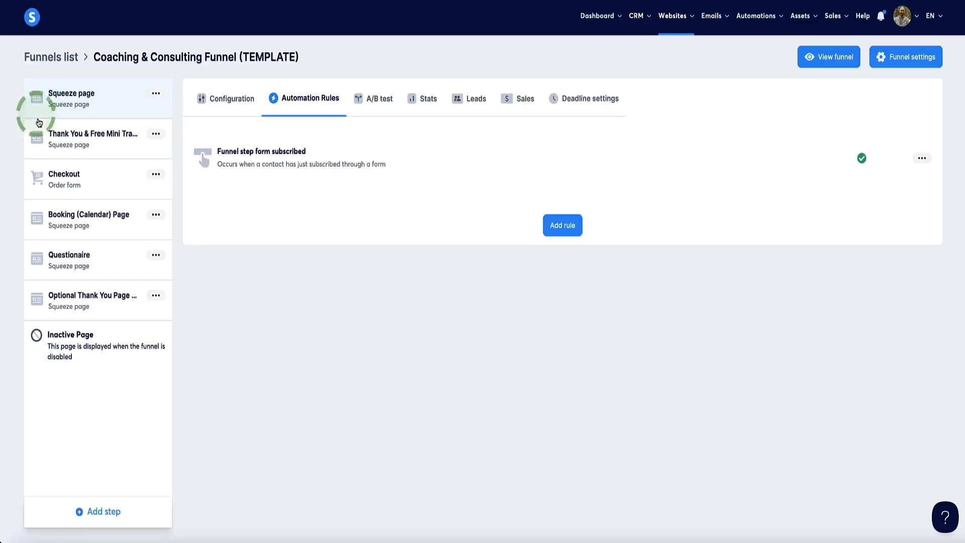
# Open the Thank You & Free Mini Training page in the editor and check the click action of the "Book Your Discovery Call Now" button.
pyautogui.click(37, 132)
pyautogui.click(868, 180)
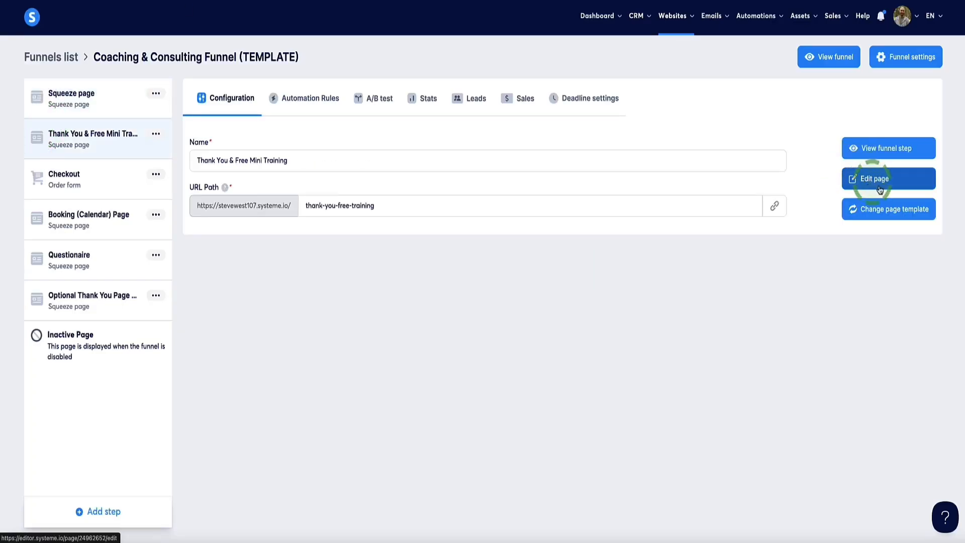
pyautogui.scroll(-6, 246, 240)
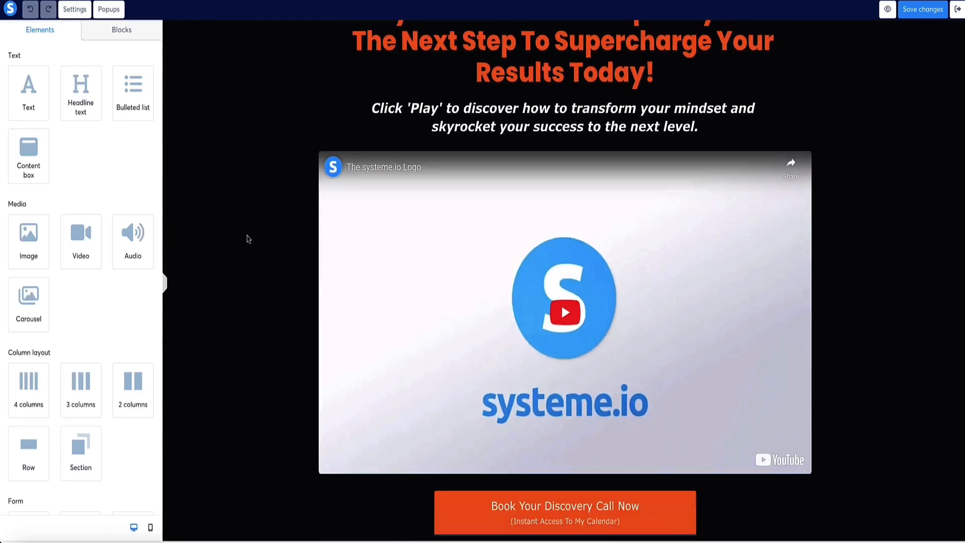
pyautogui.click(536, 372)
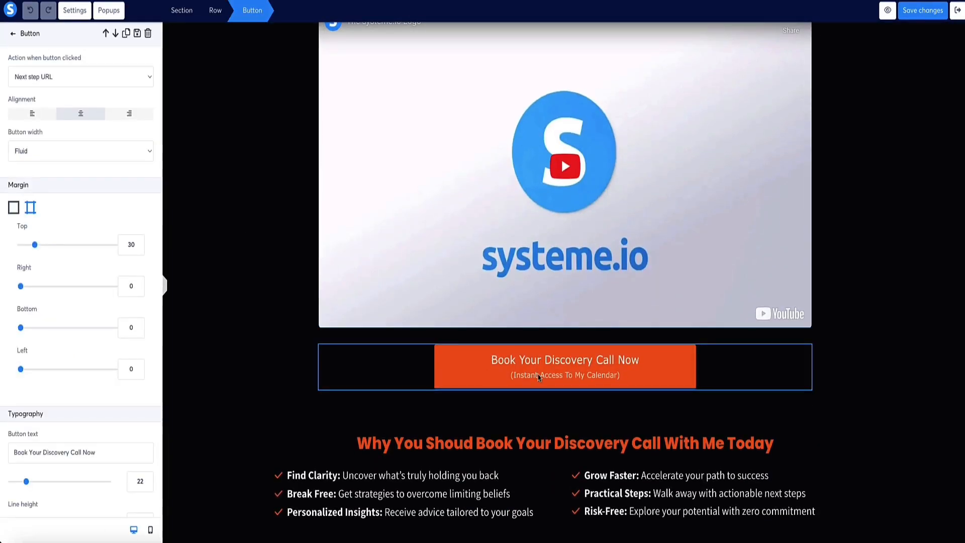
pyautogui.click(505, 365)
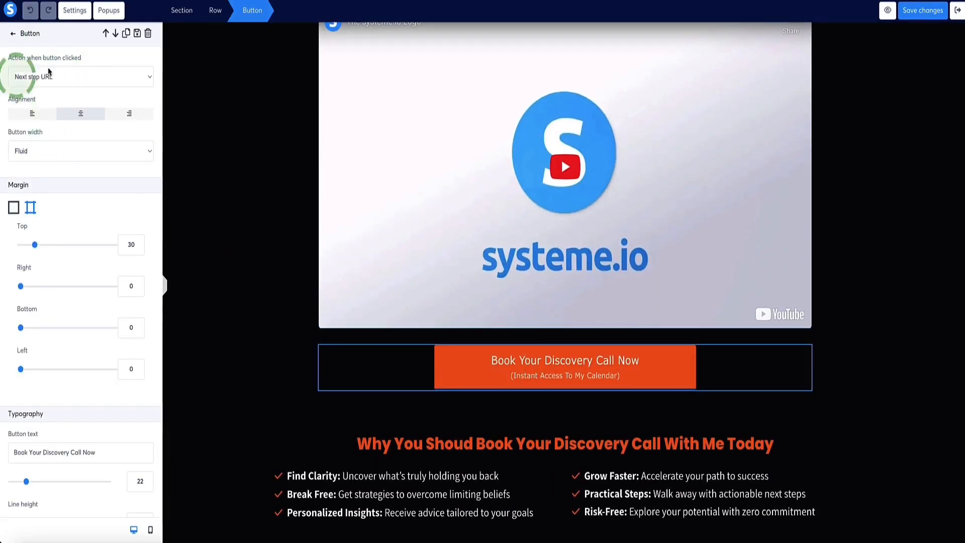
pyautogui.moveTo(91, 59); pyautogui.dragTo(4, 58)
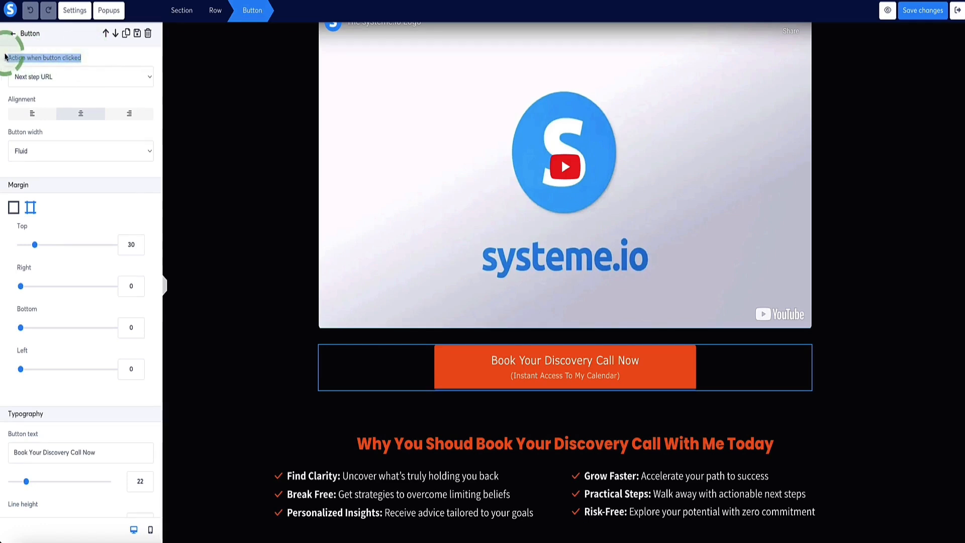
pyautogui.click(107, 56)
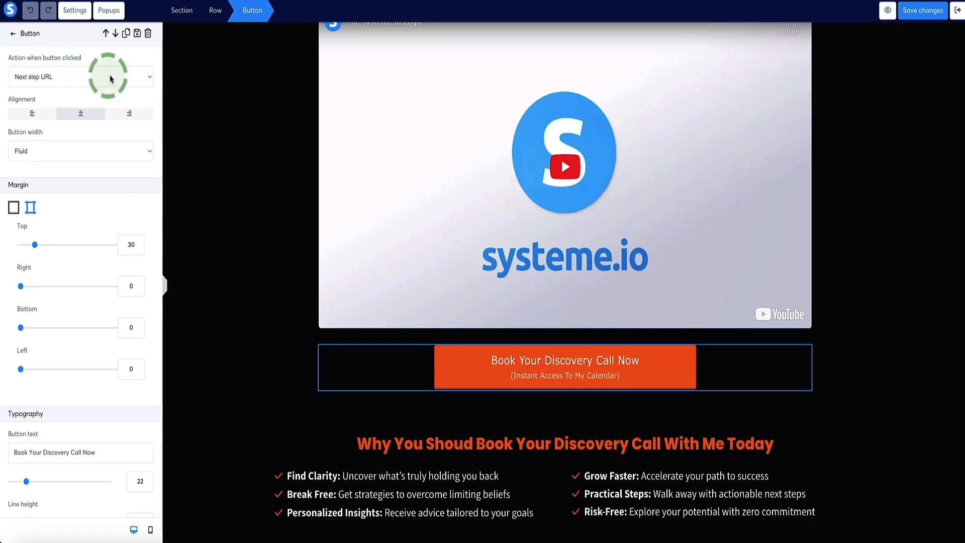
pyautogui.click(134, 76)
pyautogui.click(48, 78)
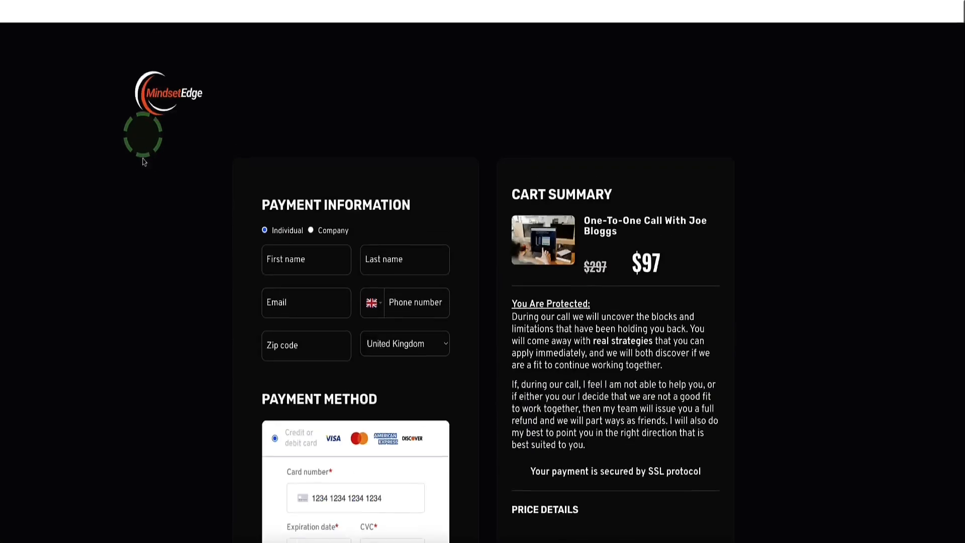
# Open the funnel's Checkout page in the editor, review its payment form, cart summary, benefits and testimonials, and exit the editor.
pyautogui.scroll(-1, 161, 174)
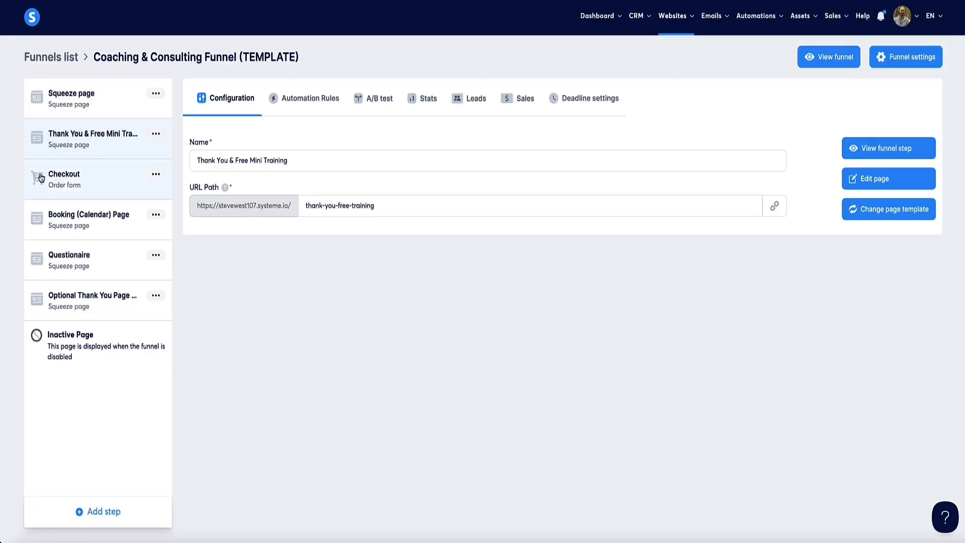
pyautogui.click(41, 178)
pyautogui.click(872, 182)
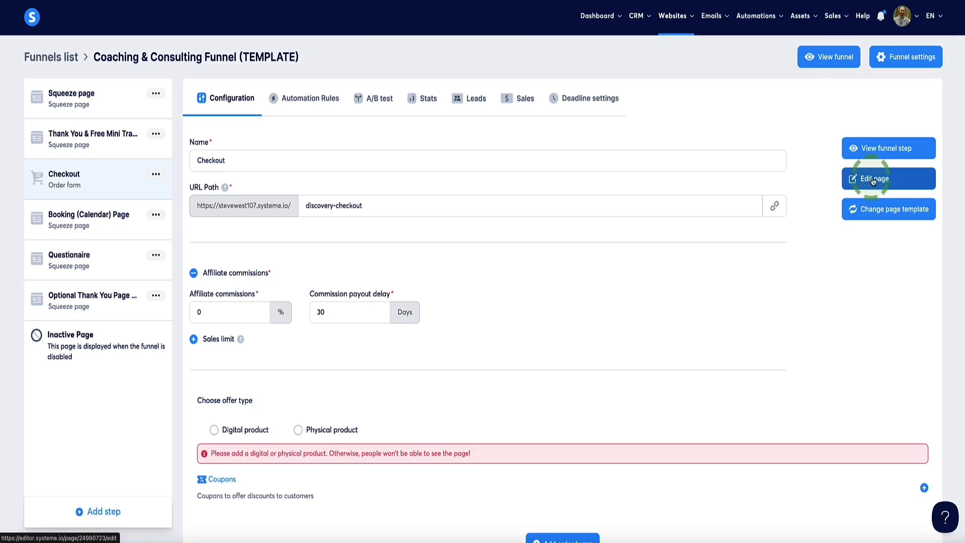
pyautogui.scroll(-6, 228, 209)
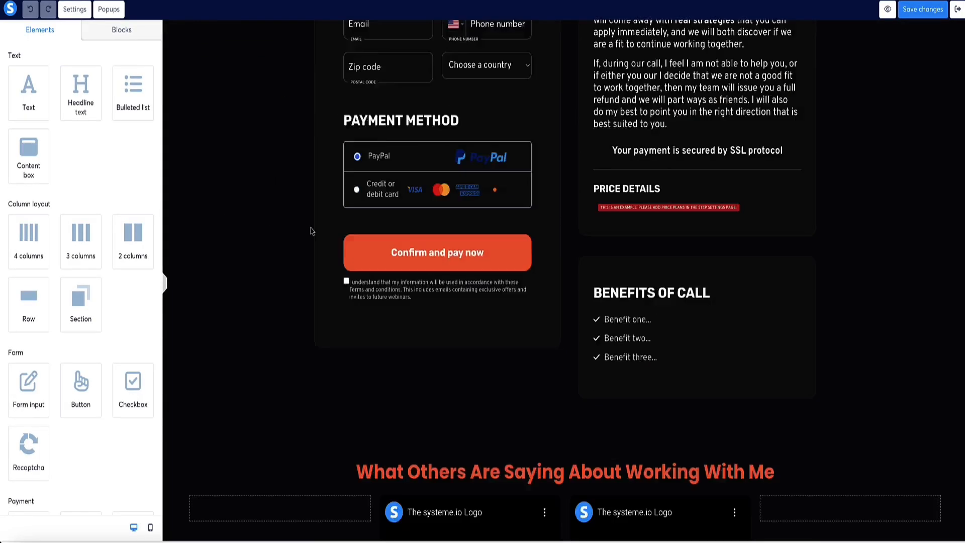
pyautogui.scroll(-5, 311, 231)
pyautogui.scroll(10, 308, 231)
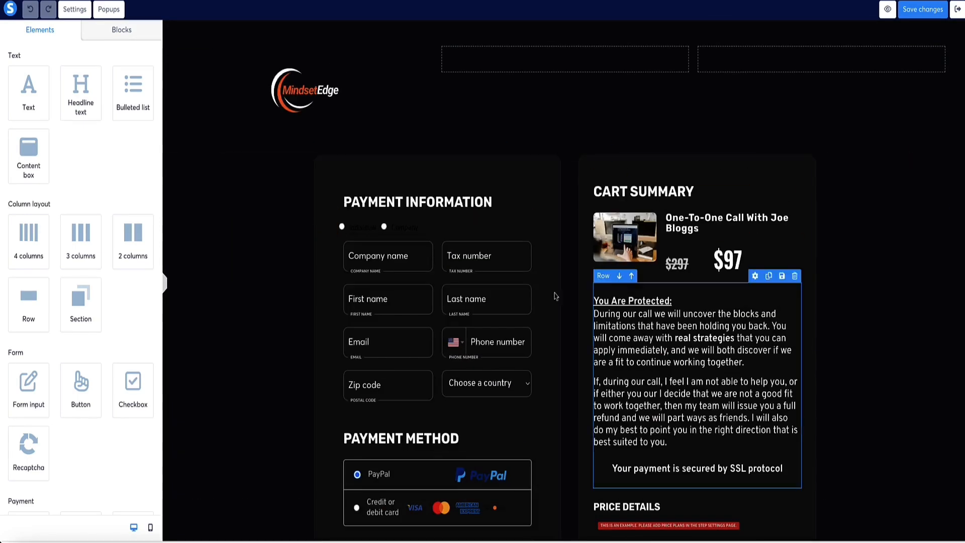
pyautogui.scroll(-7, 351, 185)
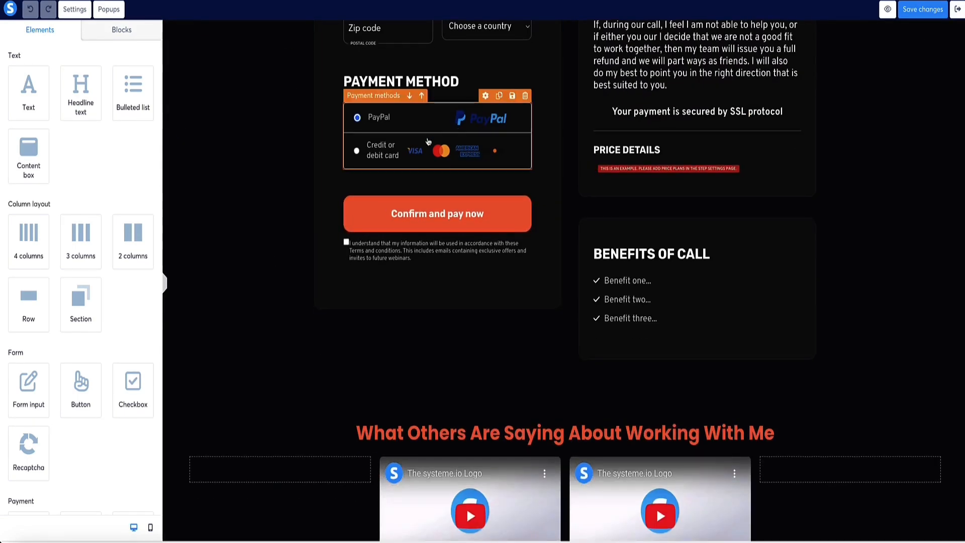
pyautogui.scroll(7, 459, 271)
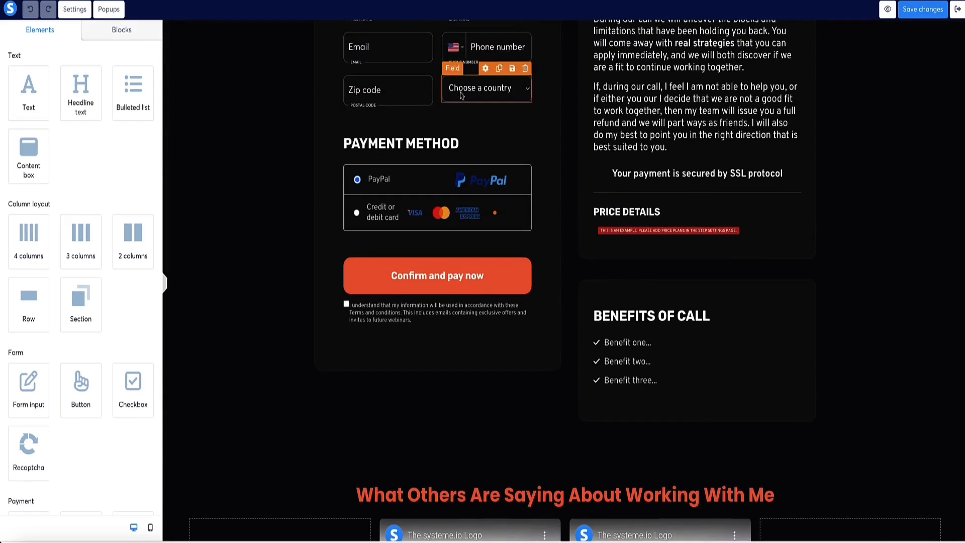
pyautogui.click(958, 11)
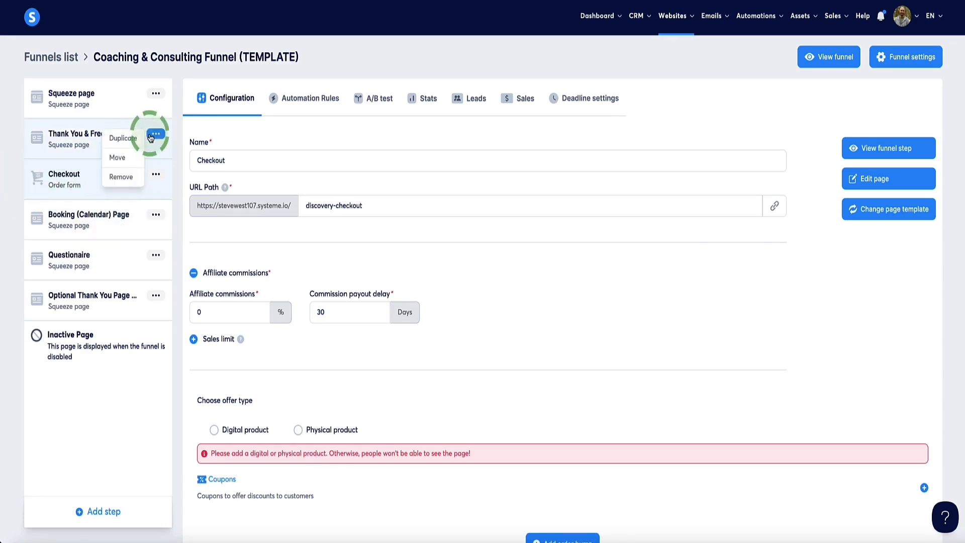
# Open the account's payment gateway settings and check which payment processors are connected or available.
pyautogui.scroll(-1, 80, 180)
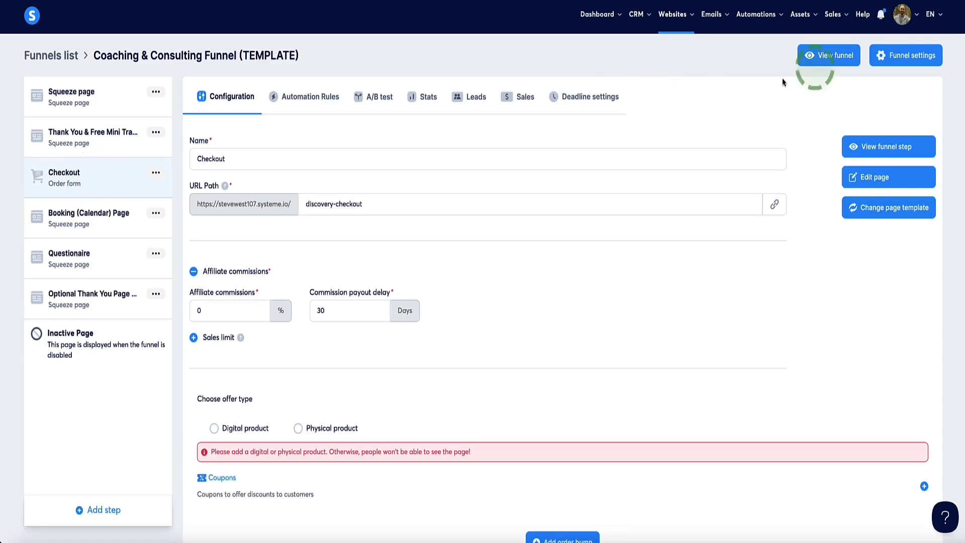
pyautogui.click(902, 21)
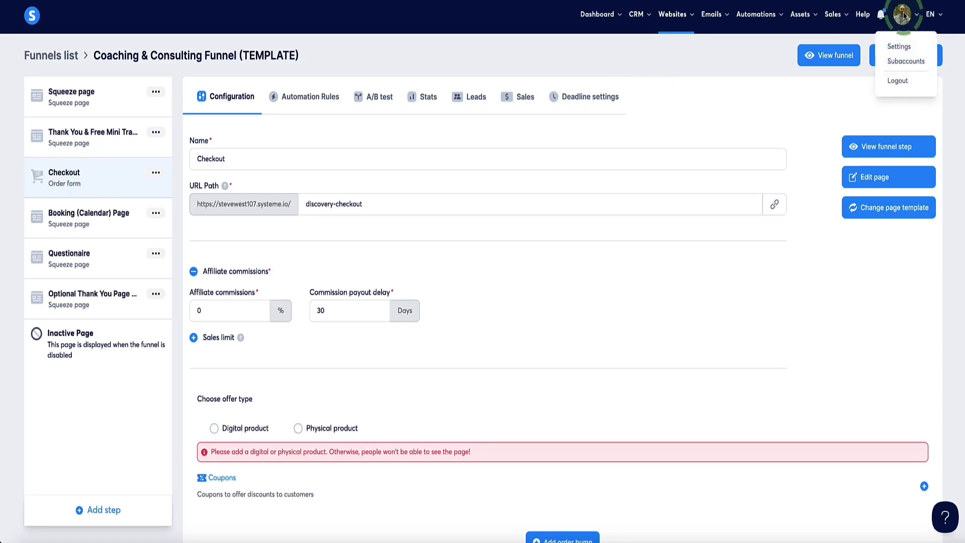
pyautogui.click(895, 44)
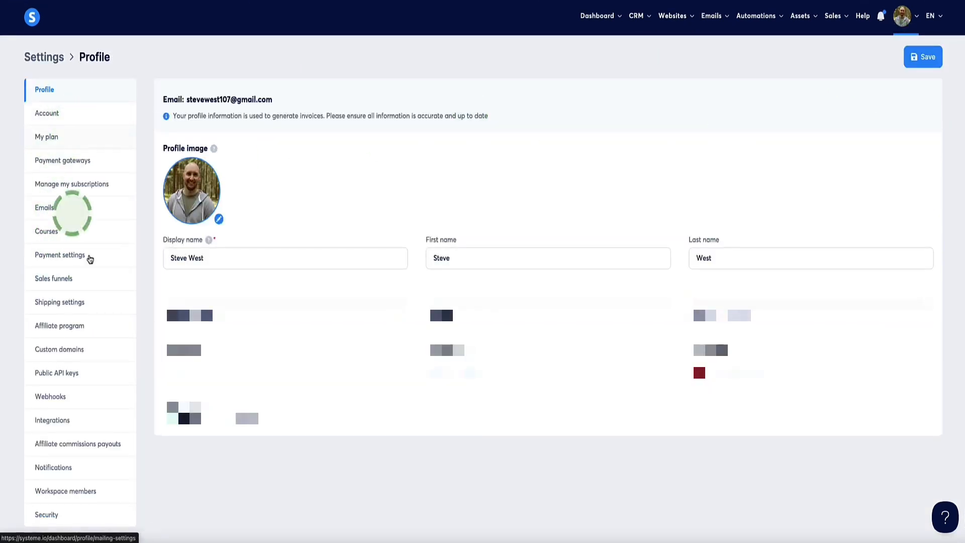
pyautogui.click(62, 166)
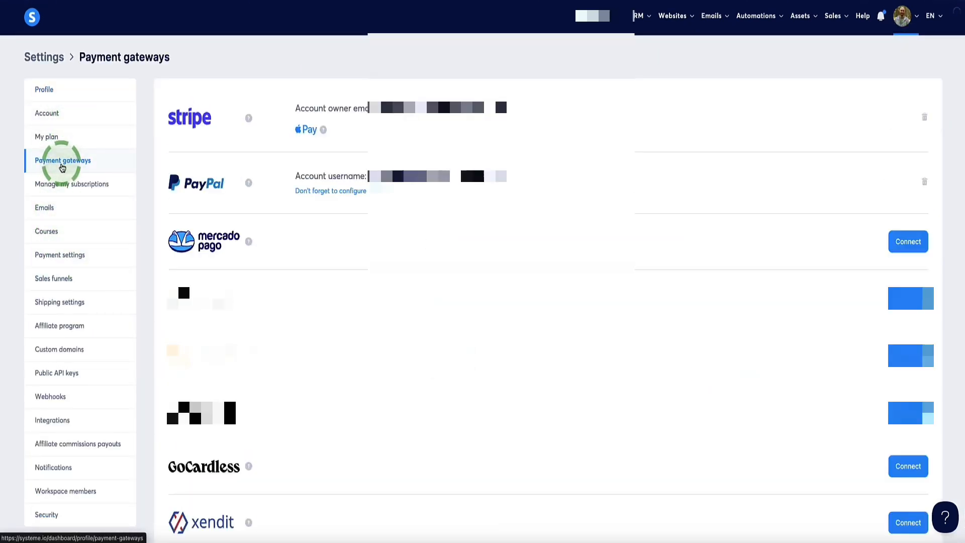
pyautogui.scroll(-5, 267, 183)
pyautogui.scroll(5, 269, 181)
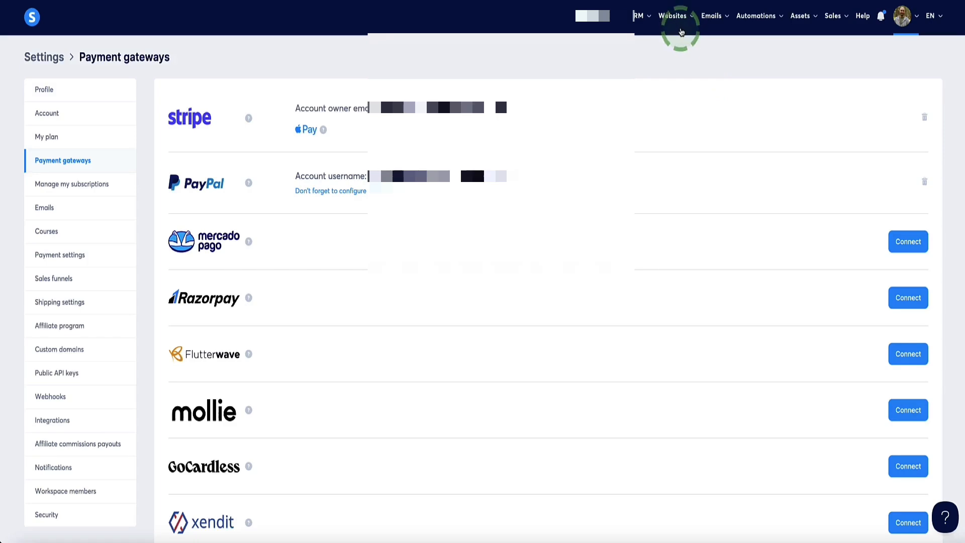
# Return to the Checkout step of Coaching & Consulting Funnel (TEMPLATE) and choose Digital product as the offer type.
pyautogui.moveTo(673, 16)
pyautogui.click(674, 63)
pyautogui.click(44, 184)
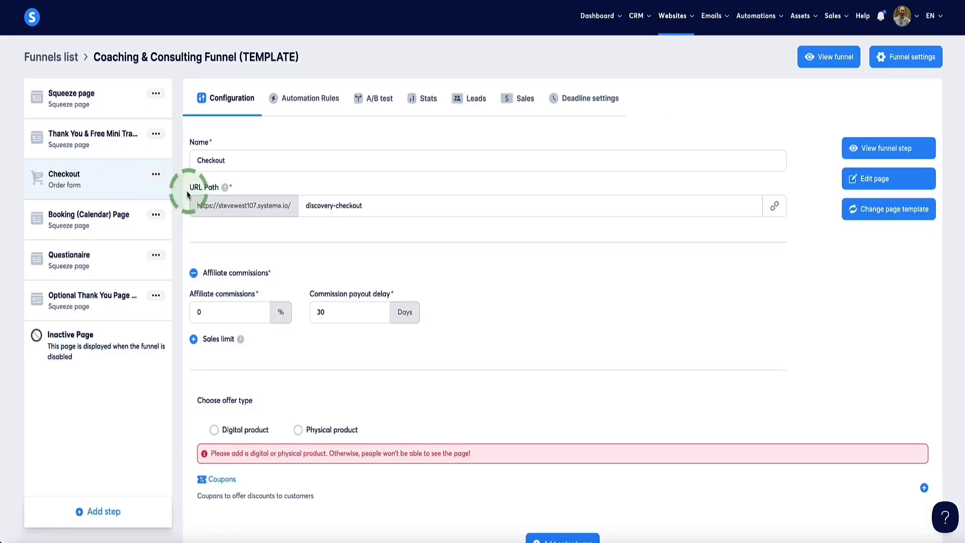
pyautogui.scroll(-1, 352, 327)
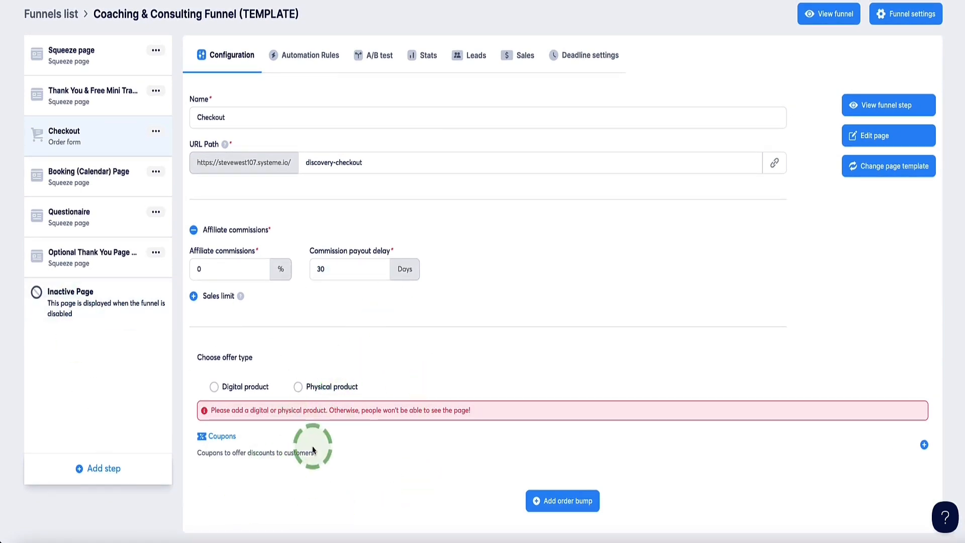
pyautogui.moveTo(255, 361); pyautogui.dragTo(198, 360)
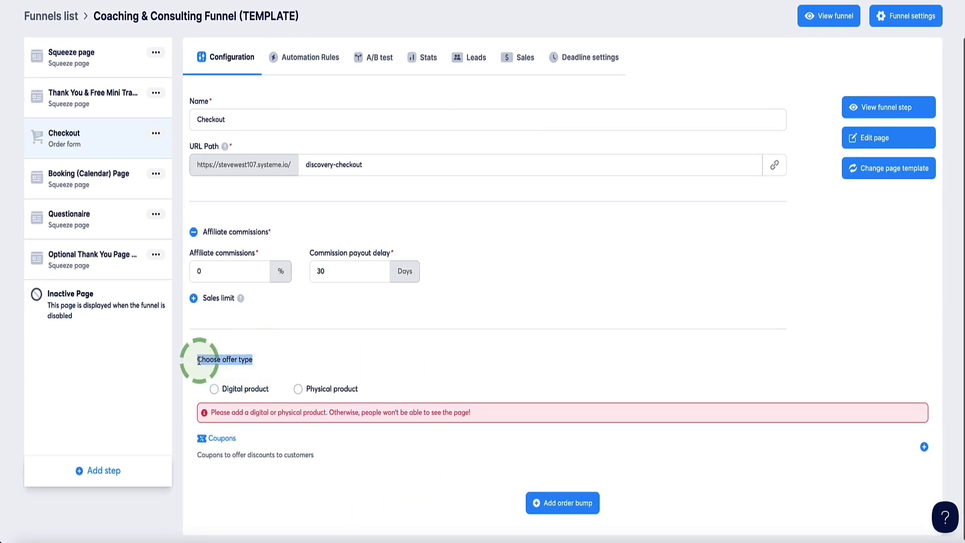
pyautogui.click(265, 363)
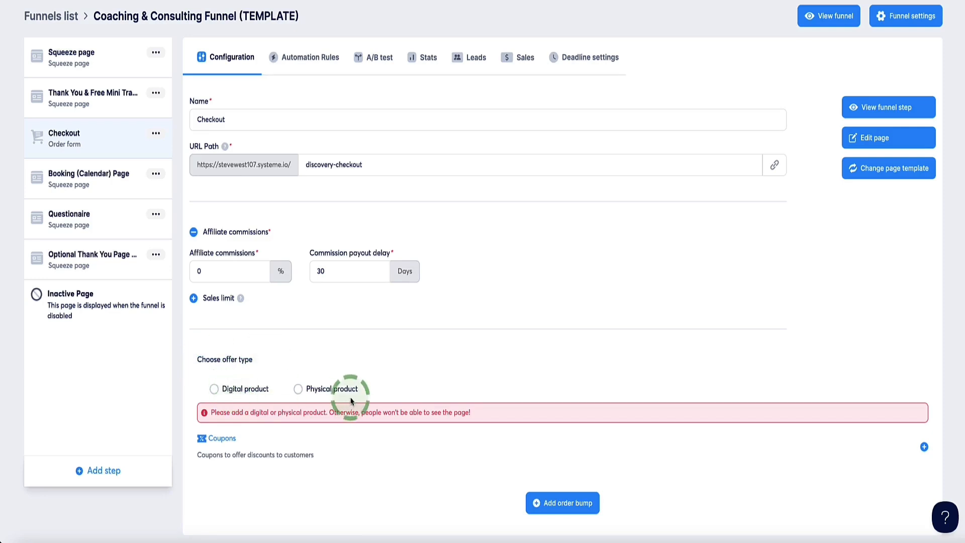
pyautogui.click(214, 390)
pyautogui.scroll(-2, 252, 330)
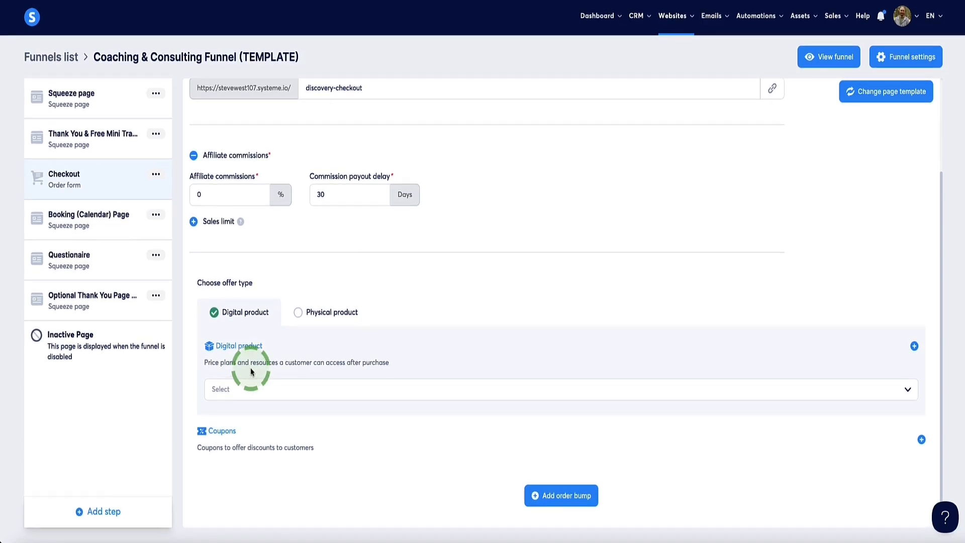
pyautogui.moveTo(263, 346); pyautogui.dragTo(215, 346)
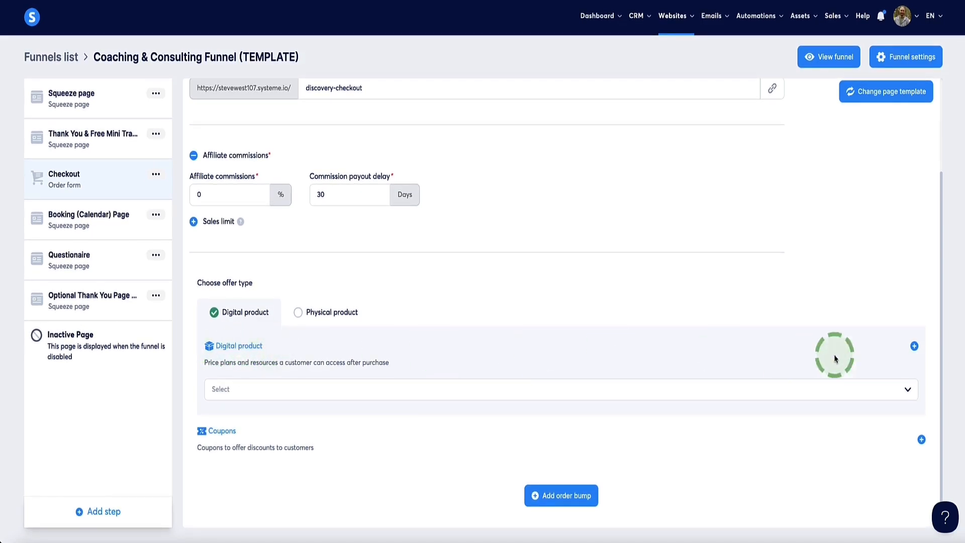
# Start a new digital product for the Checkout step and name it "1:1 Coaching Call Test***".
pyautogui.click(915, 347)
pyautogui.scroll(-1, 915, 349)
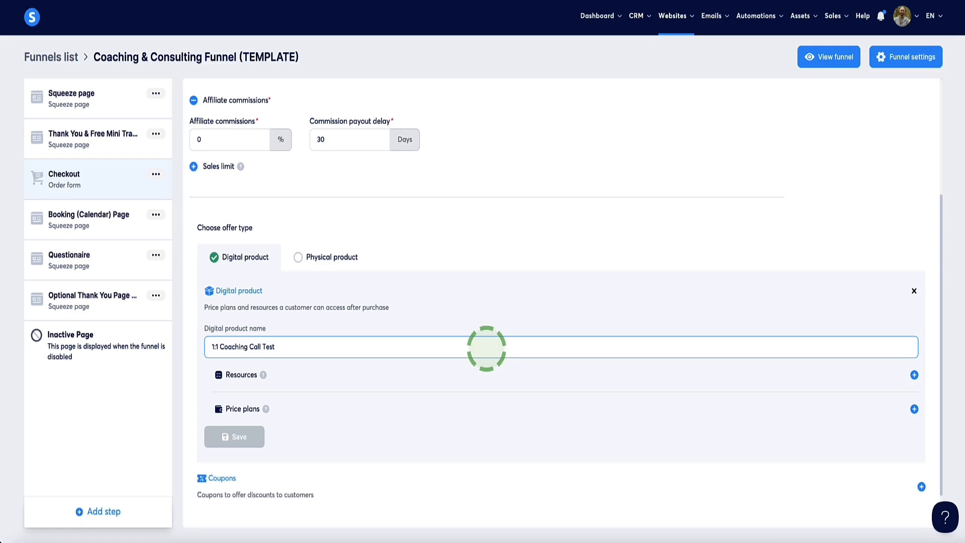
pyautogui.write('**')
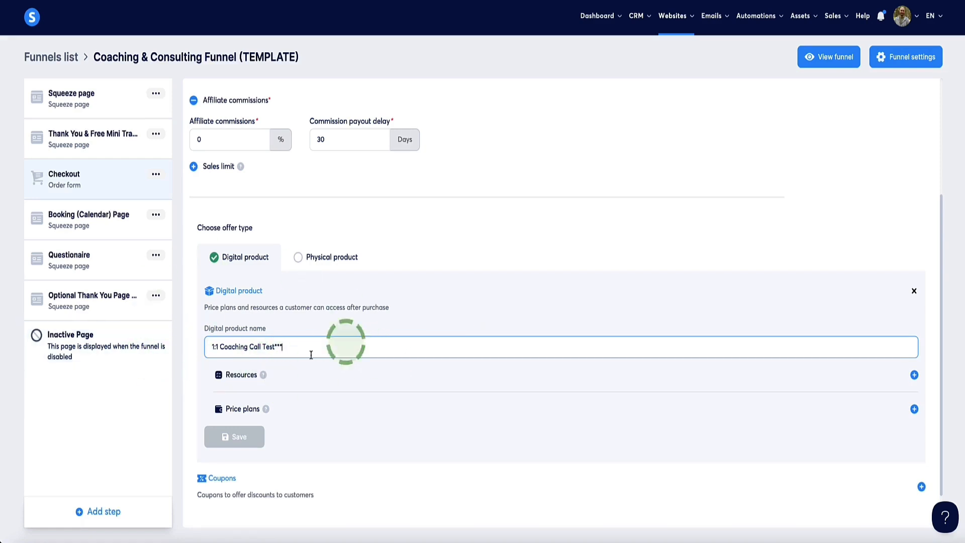
pyautogui.scroll(-1, 233, 369)
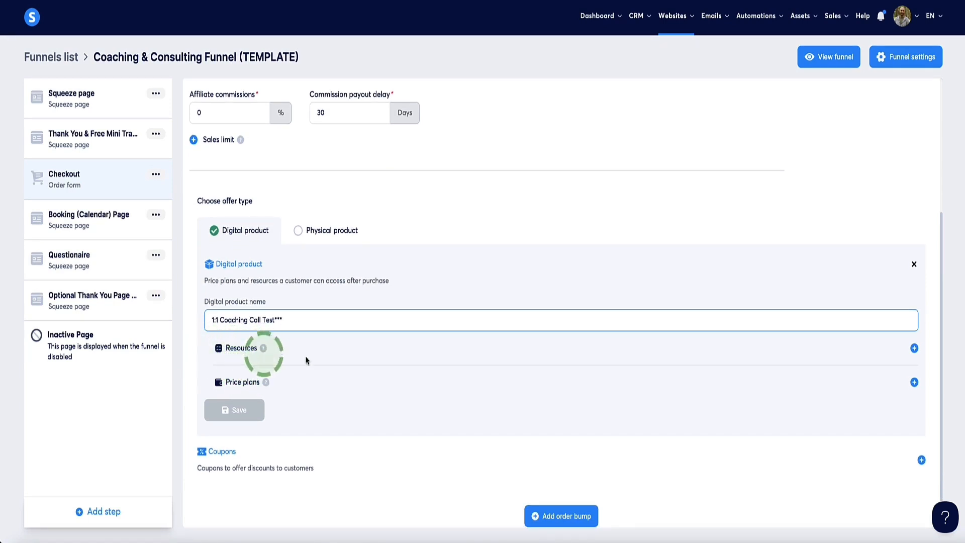
# Add a resource of type Tags to the "1:1 Coaching Call Test***" product.
pyautogui.click(914, 348)
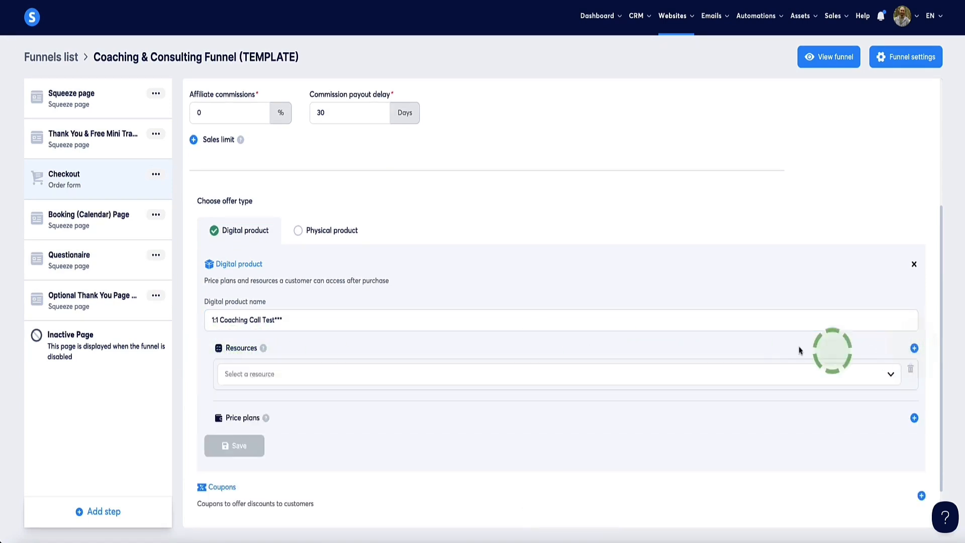
pyautogui.scroll(-1, 610, 243)
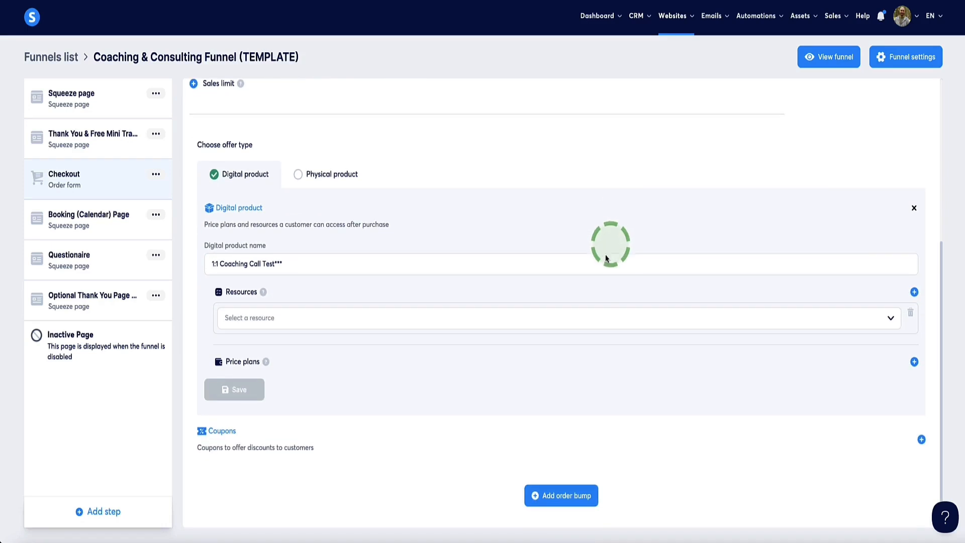
pyautogui.click(891, 320)
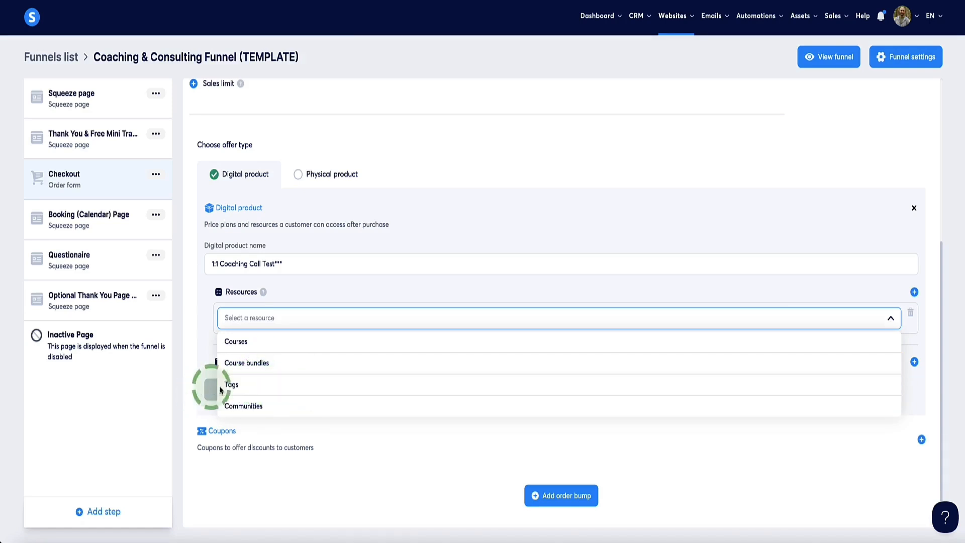
pyautogui.click(241, 389)
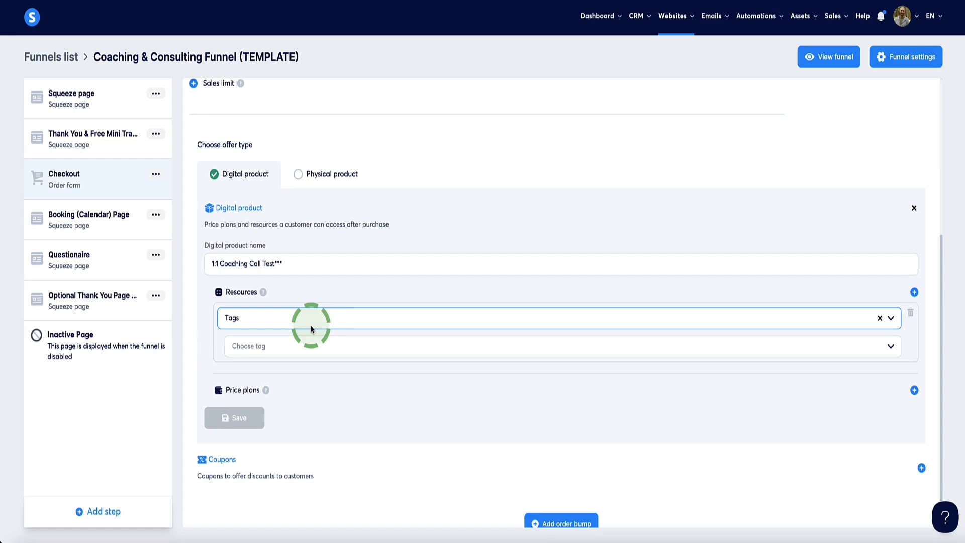
# Create a CRM contact tag named "Coaching Call [PURCHASE]***".
pyautogui.moveTo(634, 16)
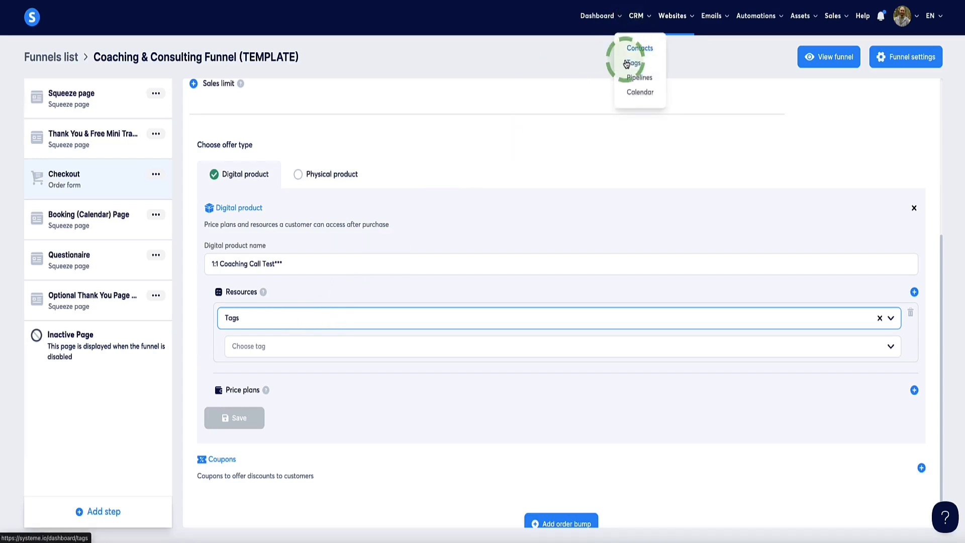
pyautogui.click(627, 64)
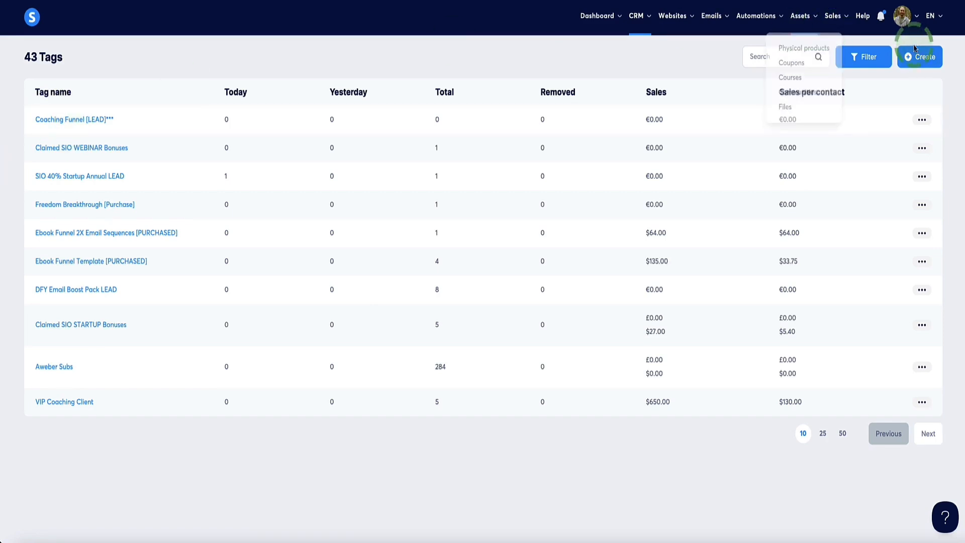
pyautogui.click(916, 55)
pyautogui.click(389, 279)
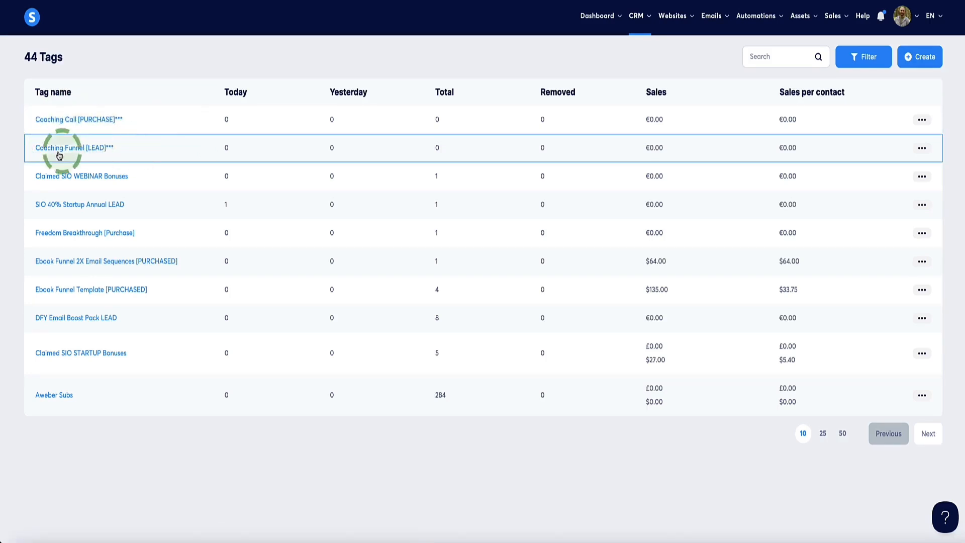
# Reopen the Checkout step of the coaching funnel template and set its offer type to Digital product.
pyautogui.moveTo(678, 28)
pyautogui.click(669, 70)
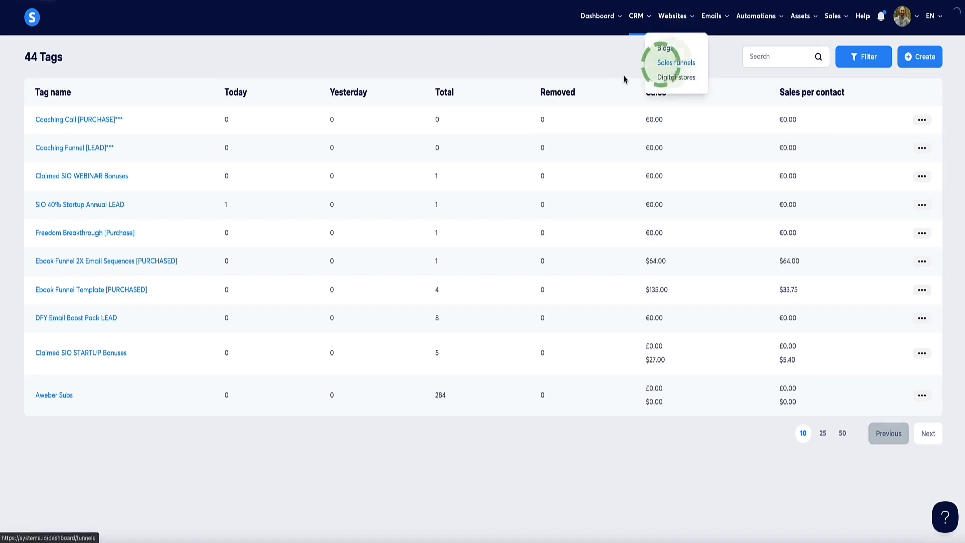
pyautogui.click(54, 201)
pyautogui.click(61, 179)
pyautogui.scroll(-1, 221, 302)
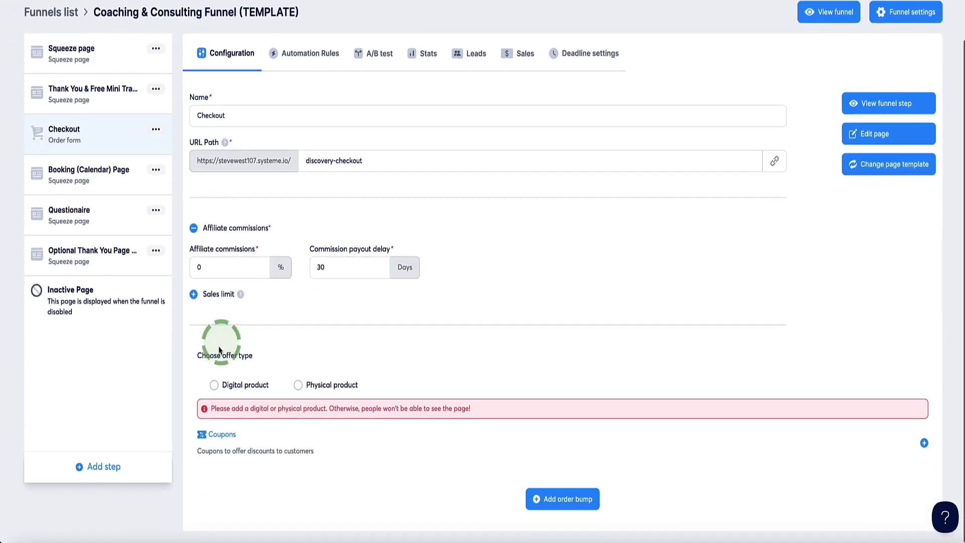
pyautogui.click(216, 386)
pyautogui.scroll(-2, 236, 367)
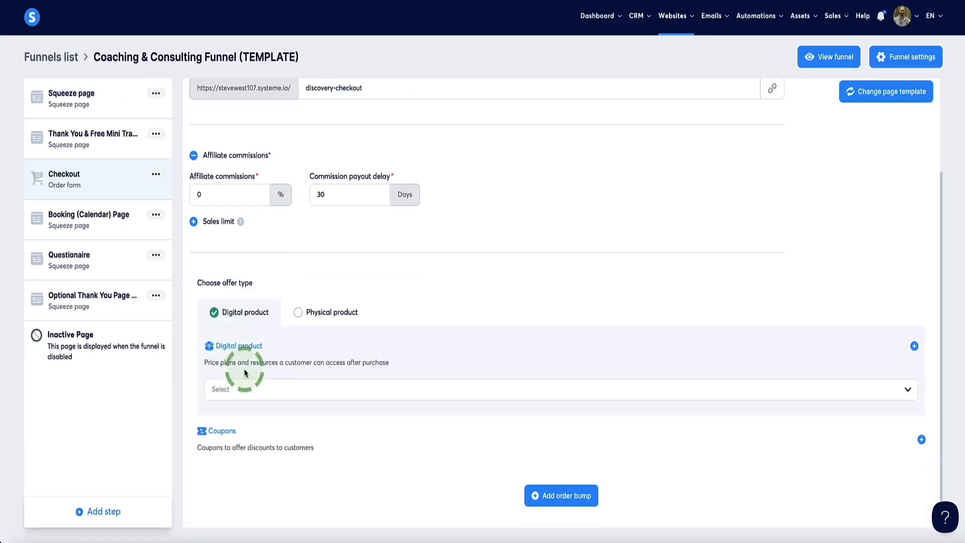
# Create a digital product named "1:1 Coaching Call With [YOUR NAME]" as the Checkout step's offer.
pyautogui.click(271, 388)
pyautogui.click(209, 416)
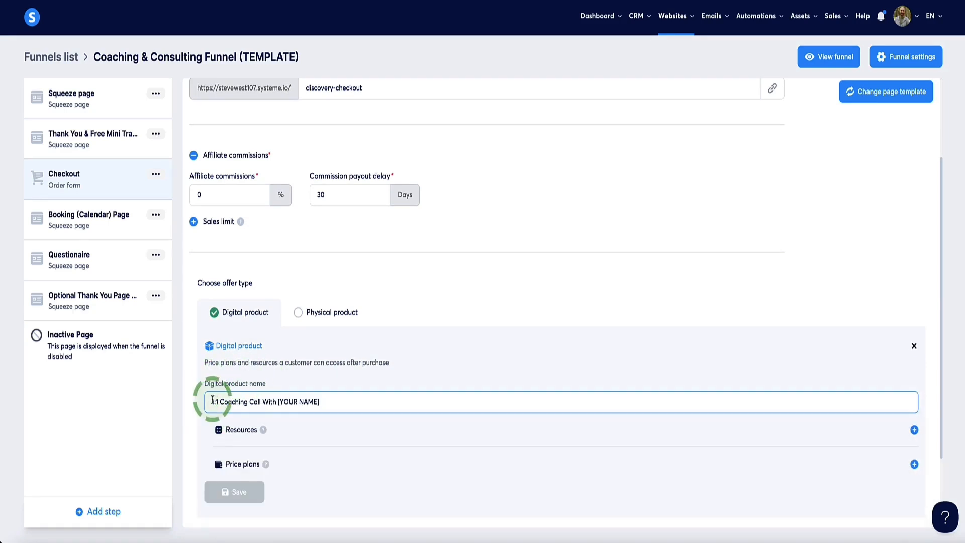
pyautogui.scroll(-1, 308, 398)
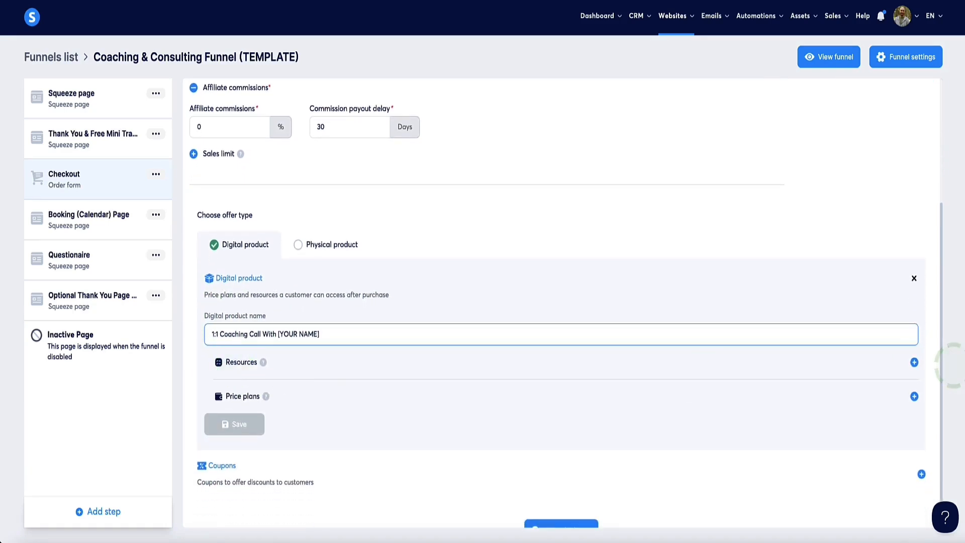
# Add a Tags resource to the digital product and assign it the "Coaching Call [PURCHASE]***" tag.
pyautogui.click(915, 362)
pyautogui.click(604, 360)
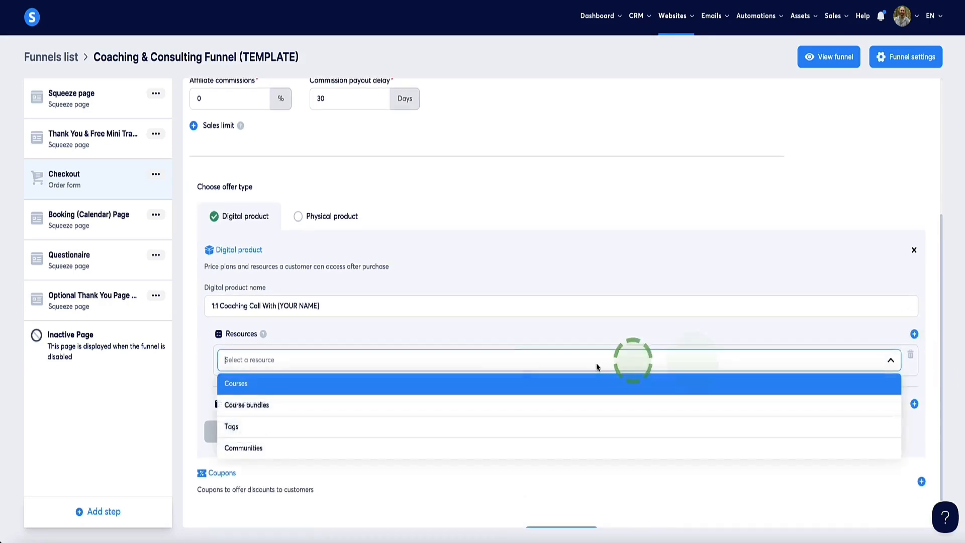
pyautogui.click(228, 421)
pyautogui.scroll(-1, 259, 385)
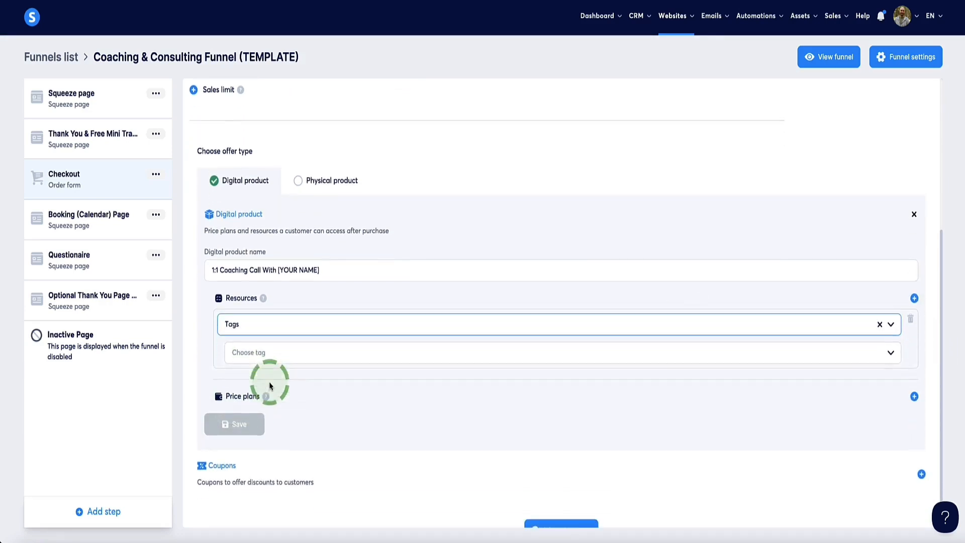
pyautogui.click(302, 357)
pyautogui.scroll(-5, 306, 397)
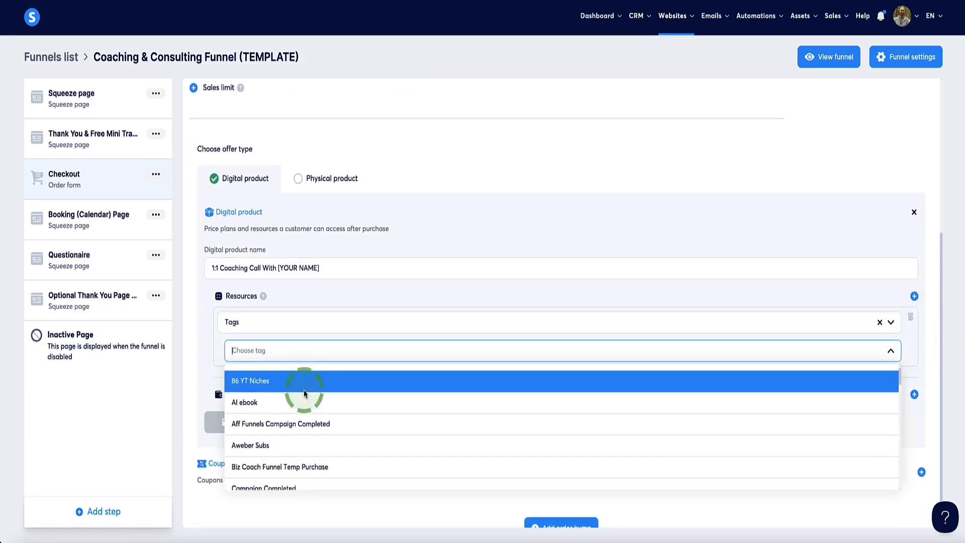
pyautogui.scroll(-1, 309, 401)
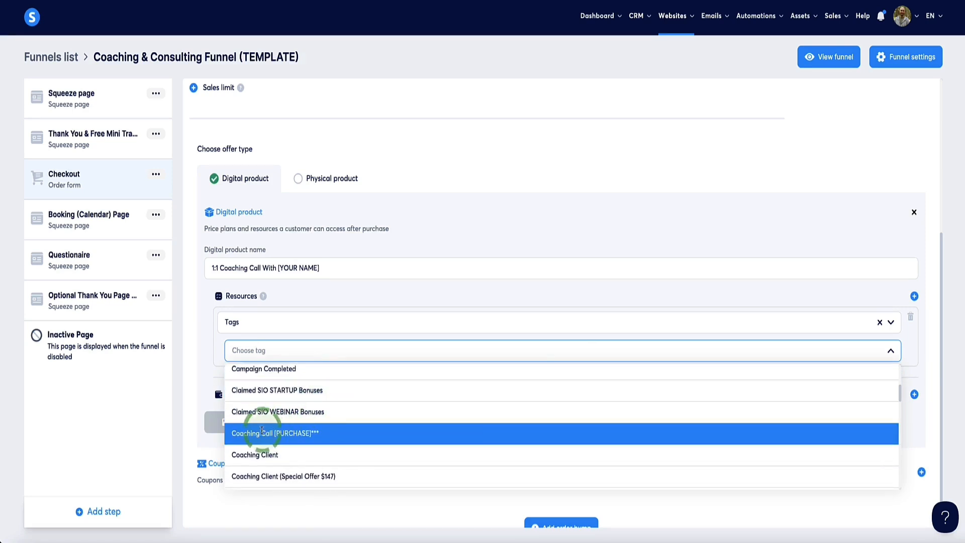
pyautogui.click(288, 435)
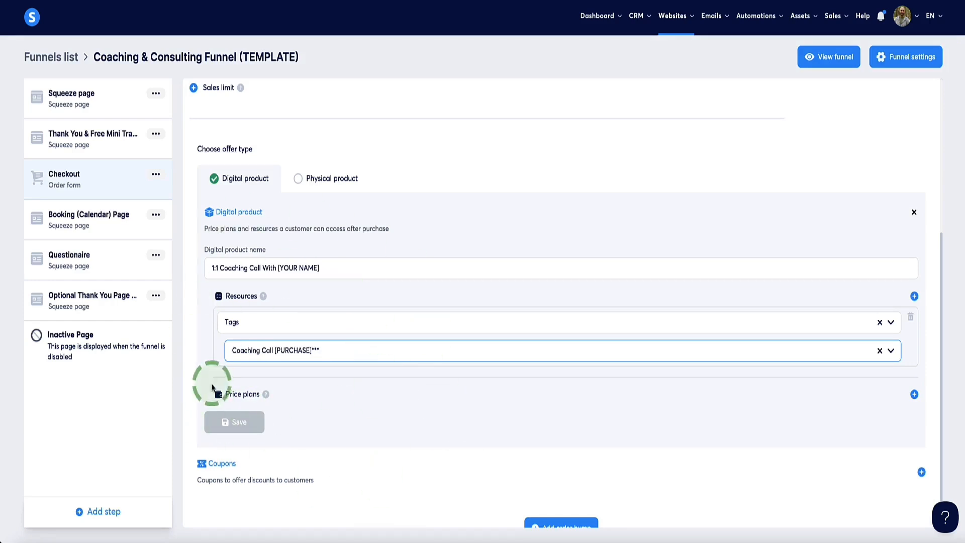
# Add a One-time payment price plan to the product, creating a new plan instead of using an existing one.
pyautogui.click(915, 396)
pyautogui.scroll(-2, 364, 263)
pyautogui.click(358, 263)
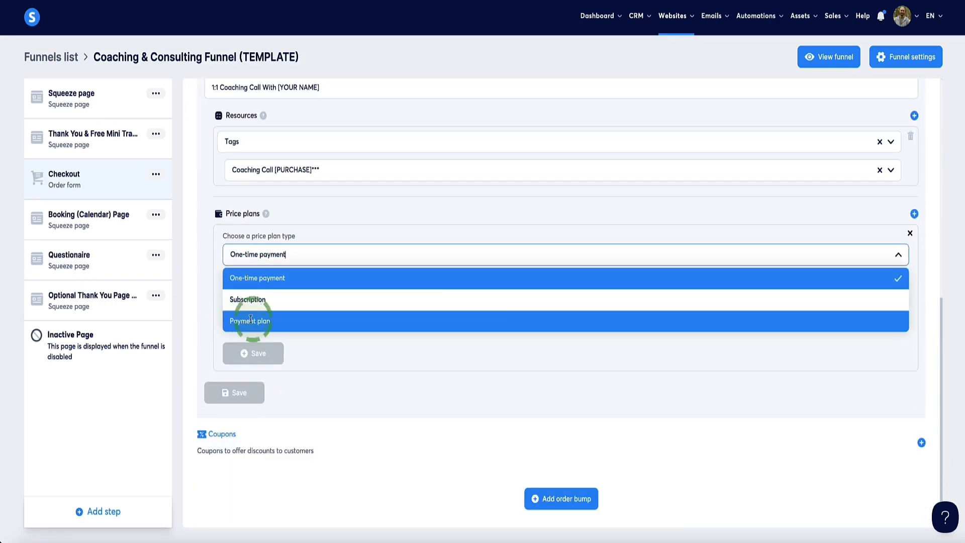
pyautogui.click(249, 285)
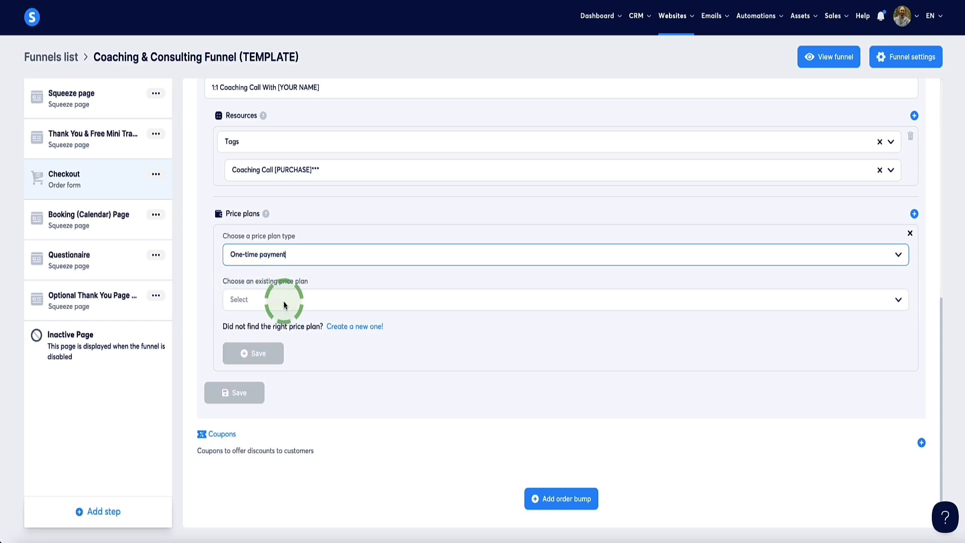
pyautogui.click(279, 300)
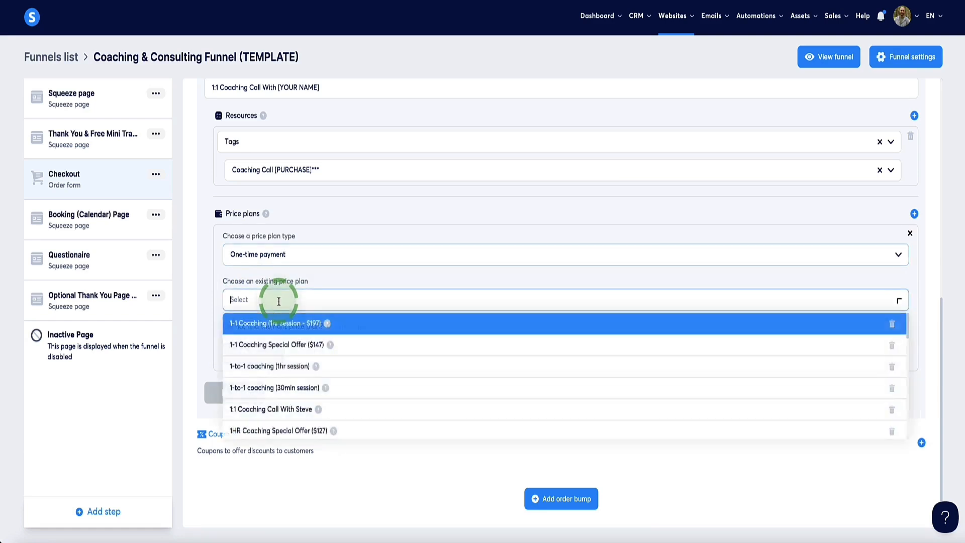
pyautogui.scroll(-5, 323, 364)
pyautogui.scroll(5, 322, 366)
pyautogui.click(217, 327)
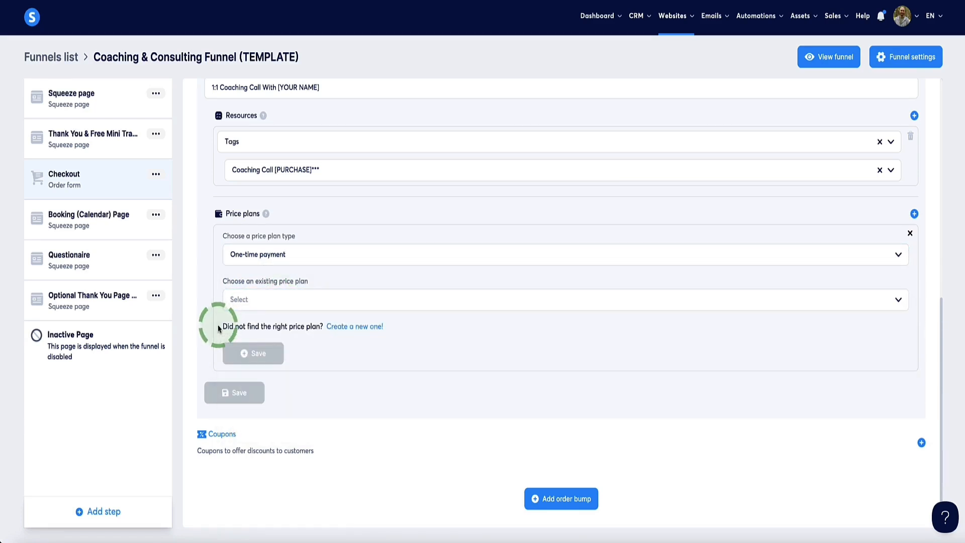
pyautogui.click(366, 327)
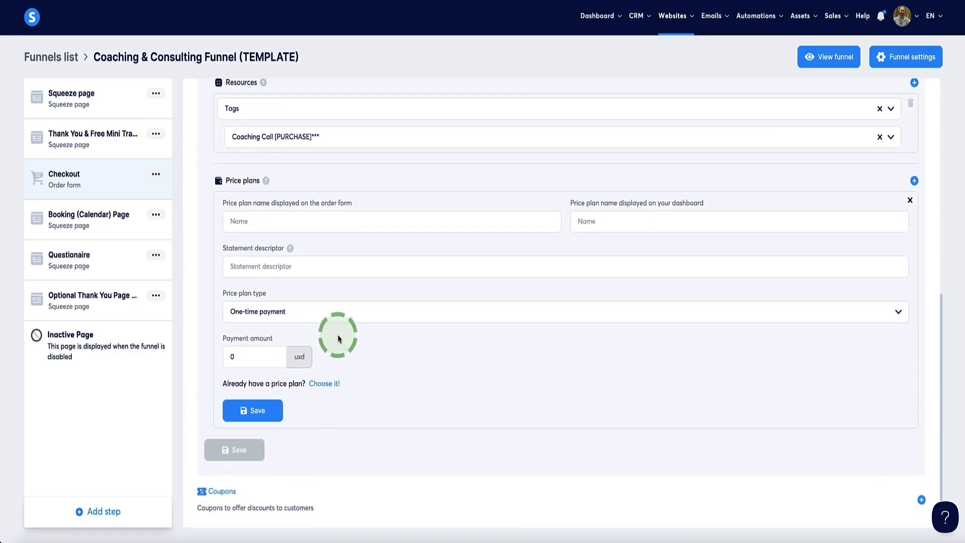
# Name the price plan "1:1 Coaching Call With [YOUR NAME]" for both order form and dashboard, with statement descriptor "1:1 Call With YOUR NAM".
pyautogui.click(263, 227)
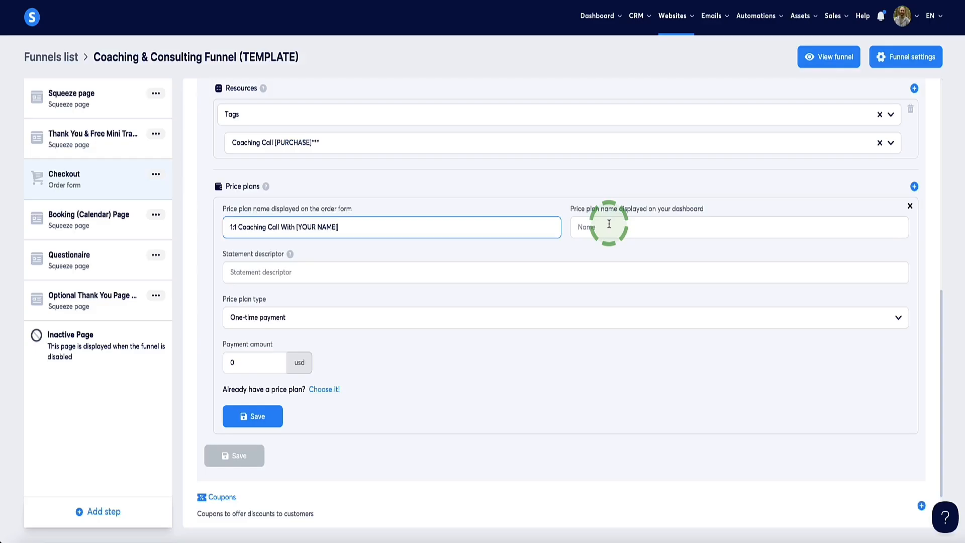
pyautogui.click(609, 224)
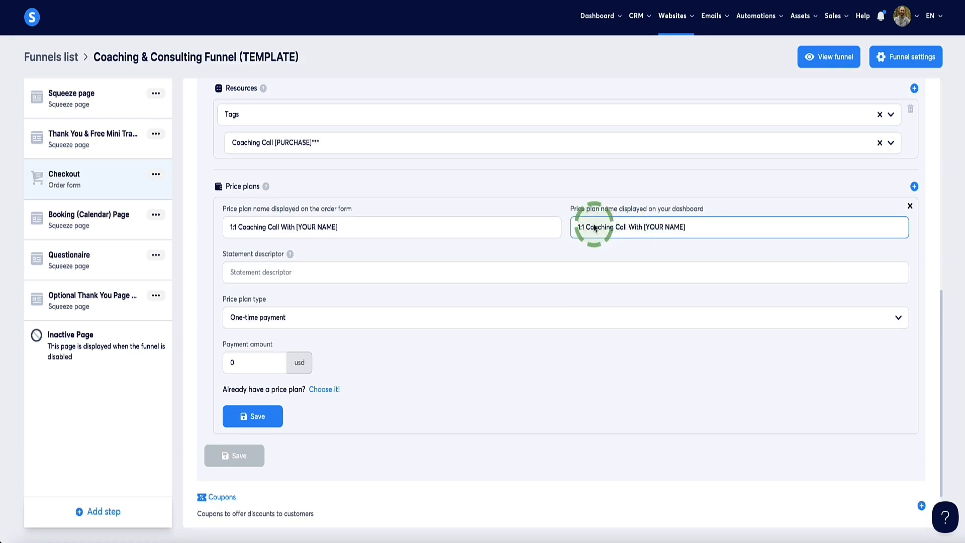
pyautogui.moveTo(224, 255); pyautogui.dragTo(282, 259)
pyautogui.click(244, 257)
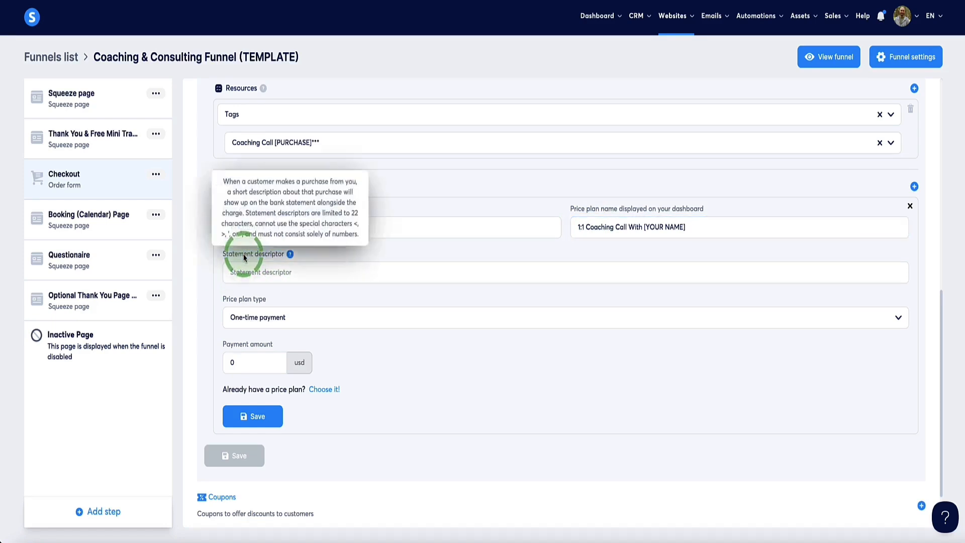
pyautogui.click(250, 273)
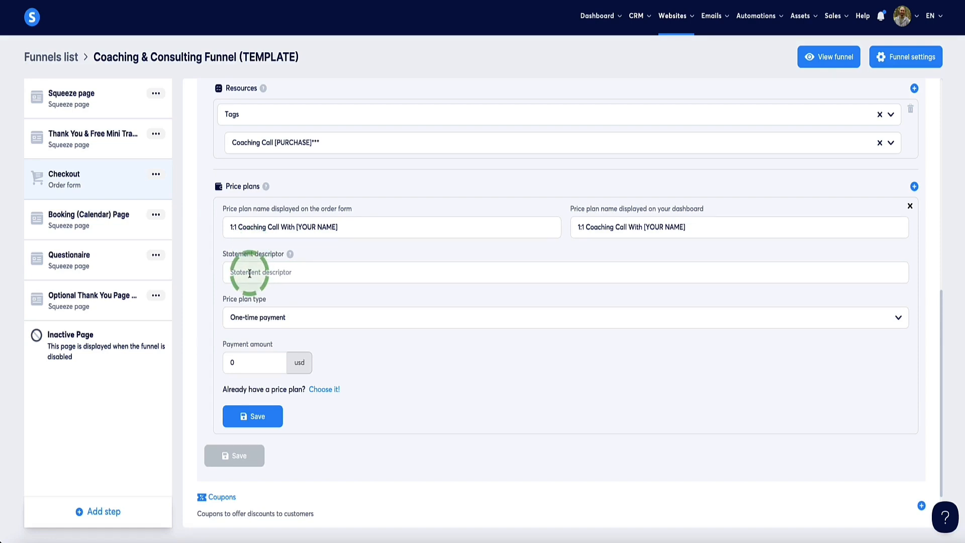
pyautogui.click(250, 273)
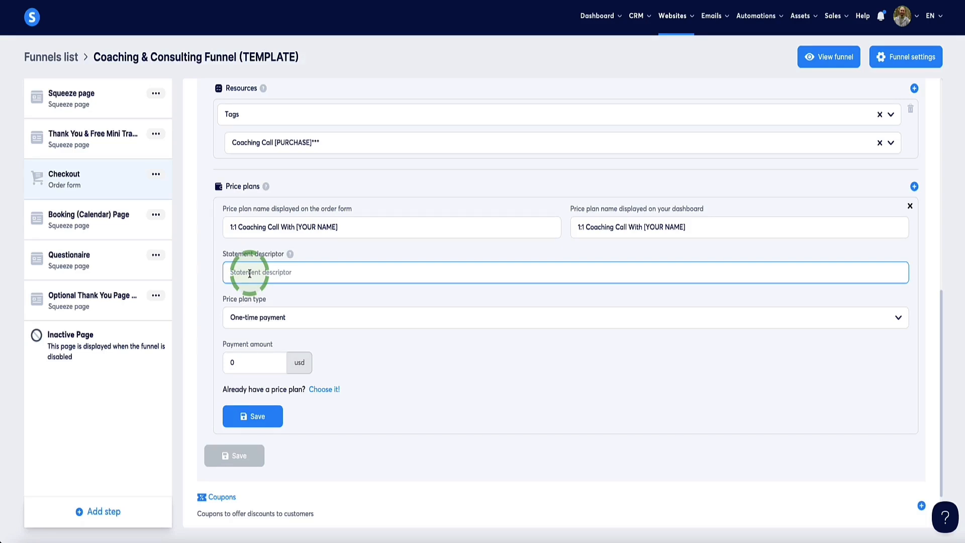
pyautogui.doubleClick(249, 272)
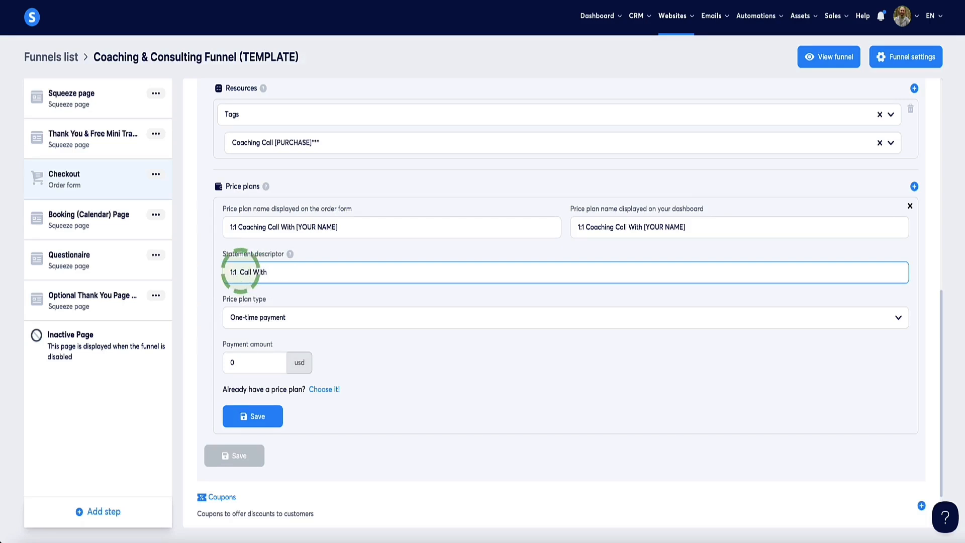
pyautogui.press('BackSpace')
pyautogui.write('OUR NA')
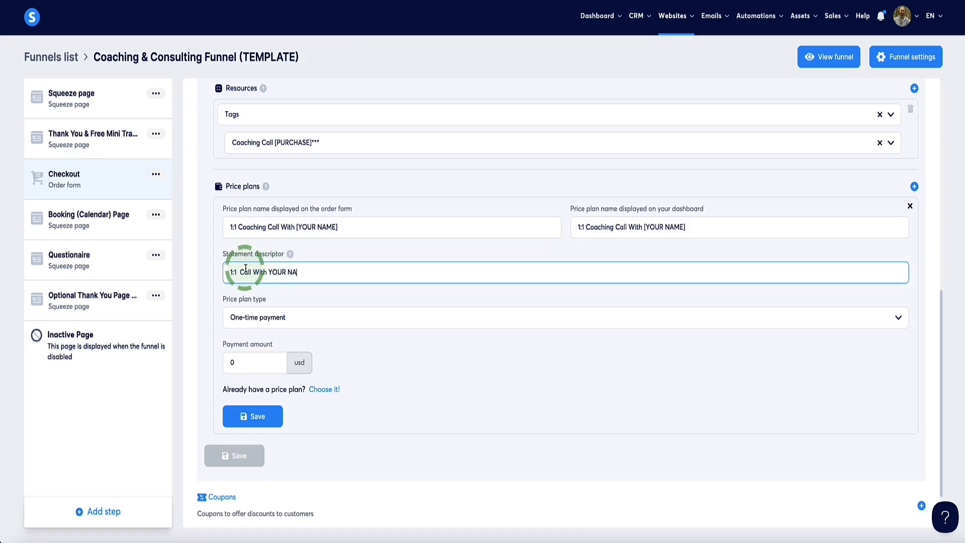
pyautogui.write('M')
pyautogui.scroll(-1, 269, 290)
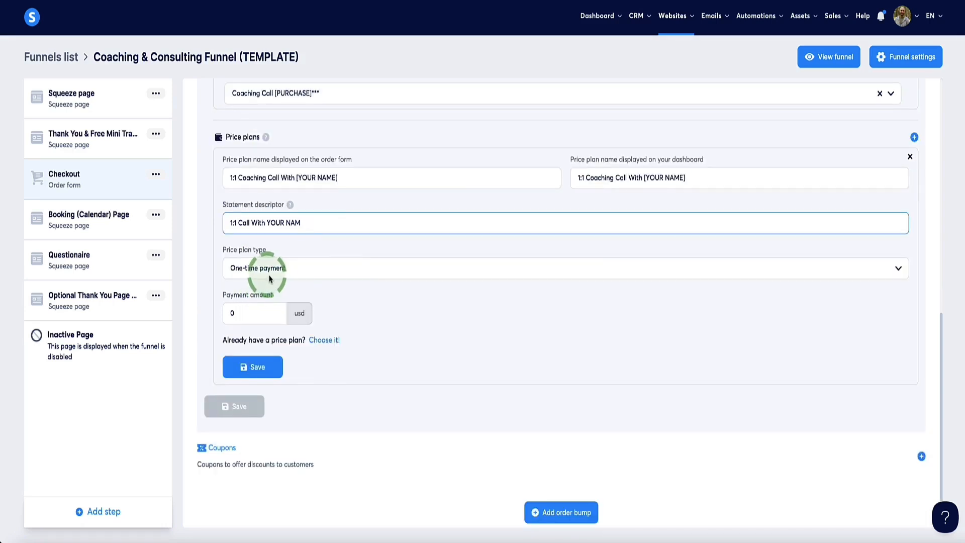
# Keep the price plan type as One-time payment and set the payment amount to 199 USD.
pyautogui.click(270, 272)
pyautogui.click(254, 292)
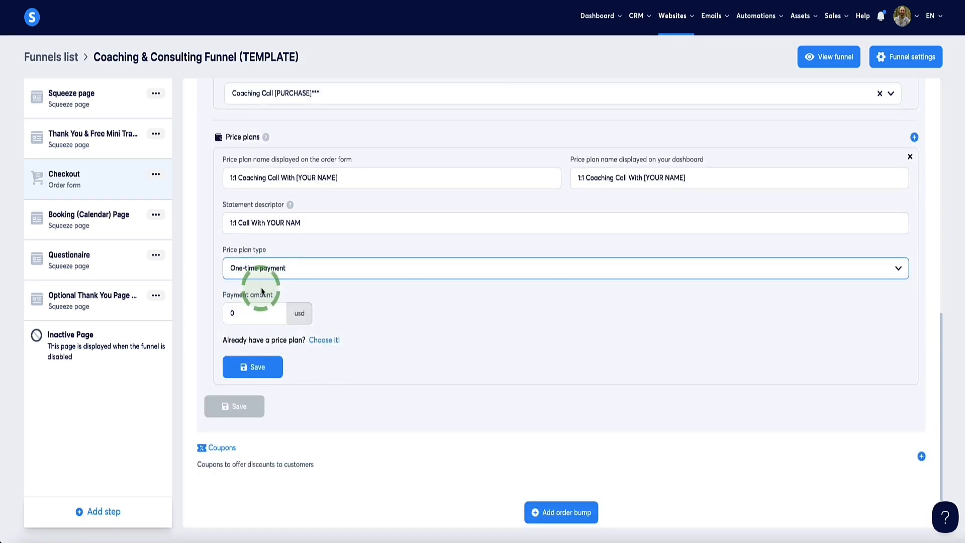
pyautogui.moveTo(235, 312); pyautogui.dragTo(211, 316)
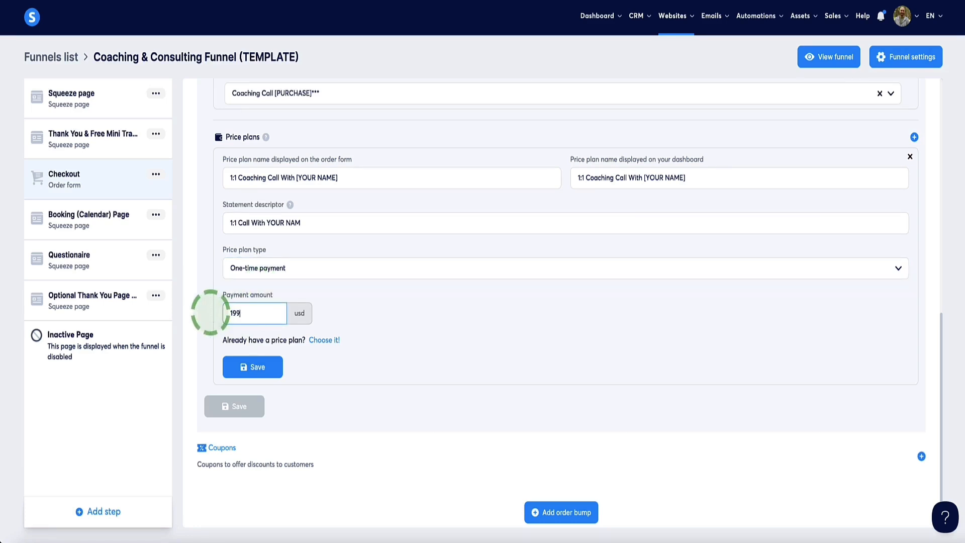
pyautogui.click(230, 363)
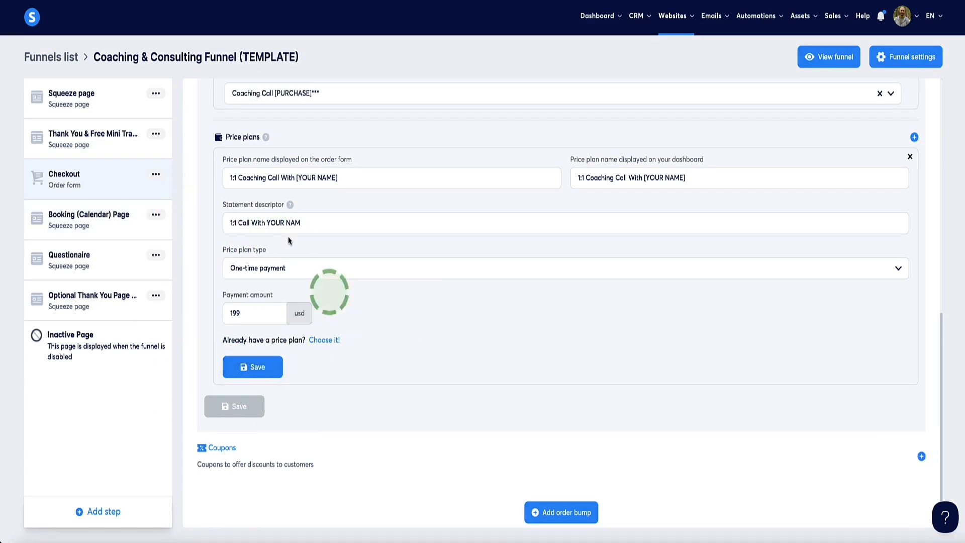
# Review the new price plan's details and compare them with the cart summary and price details on the live checkout page.
pyautogui.scroll(1, 272, 356)
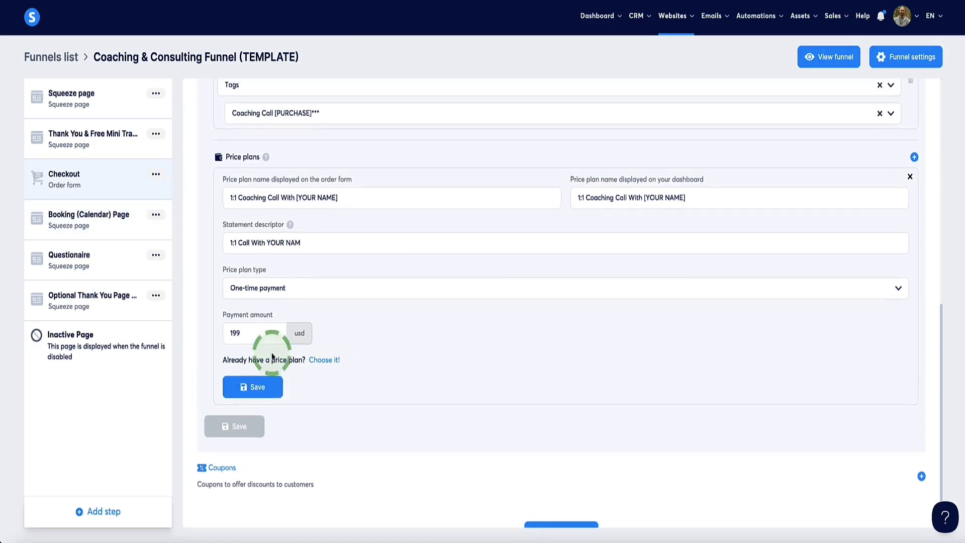
pyautogui.scroll(-1, 399, 322)
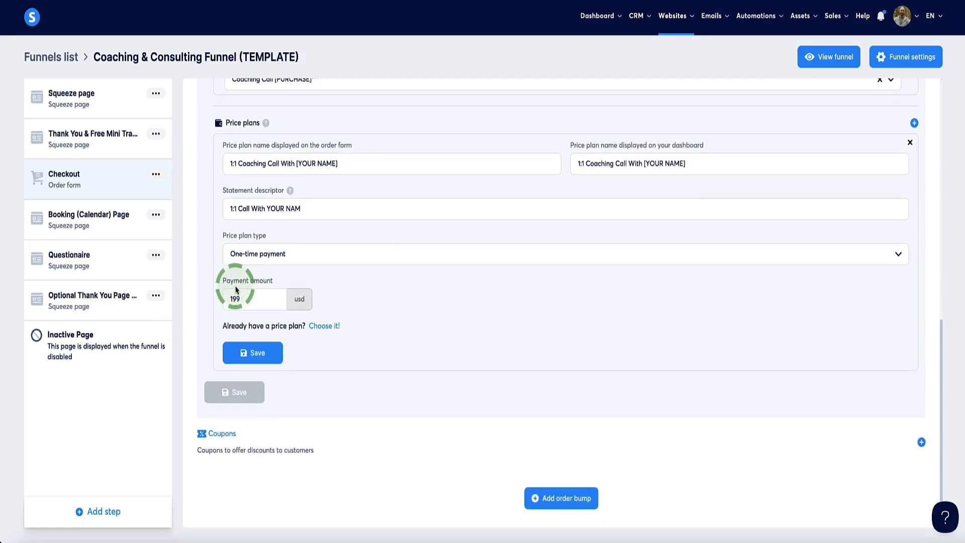
pyautogui.scroll(2, 349, 341)
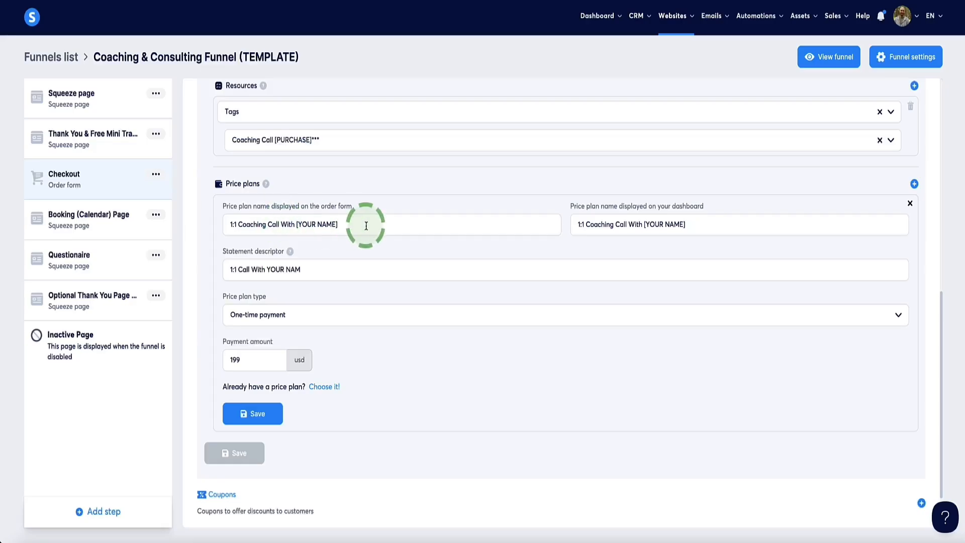
pyautogui.tripleClick(255, 224)
pyautogui.click(405, 233)
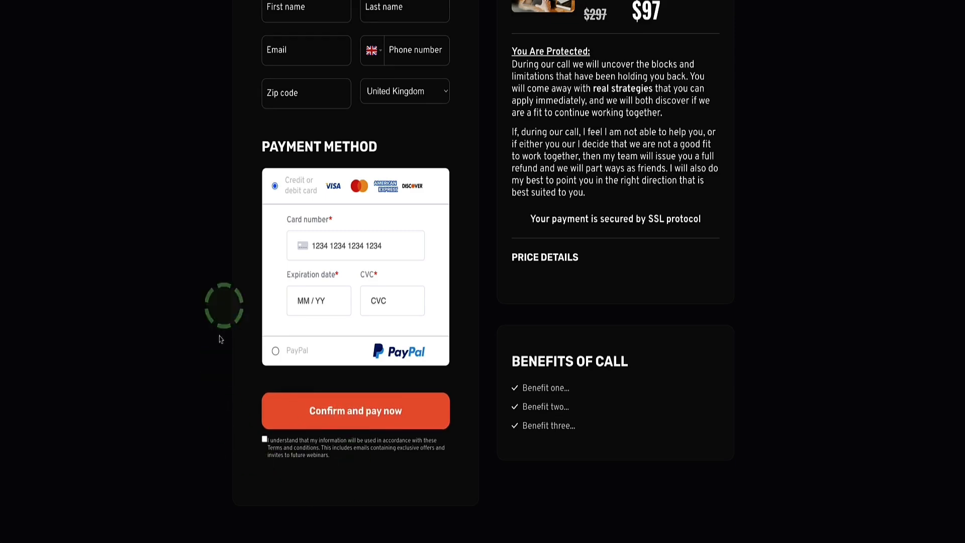
pyautogui.scroll(2, 295, 397)
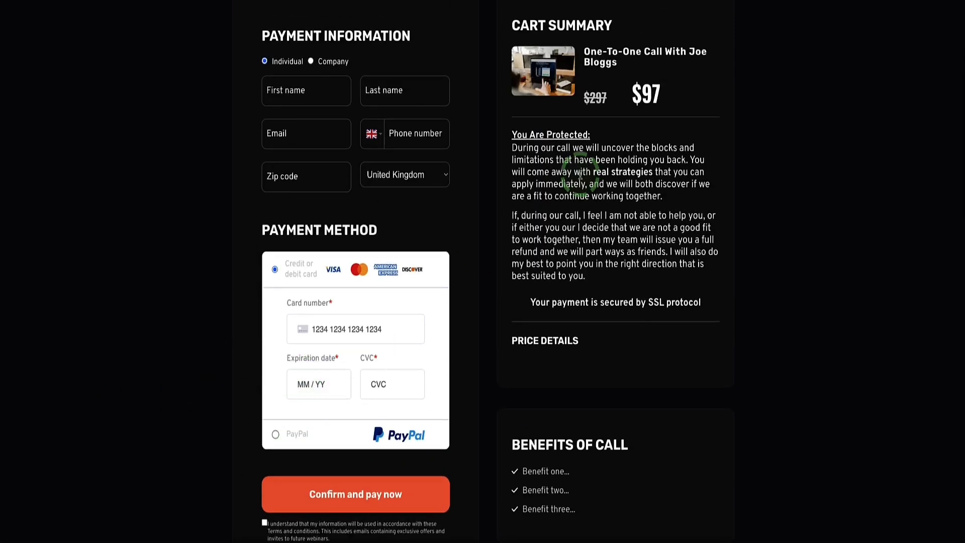
pyautogui.moveTo(671, 95); pyautogui.dragTo(611, 94)
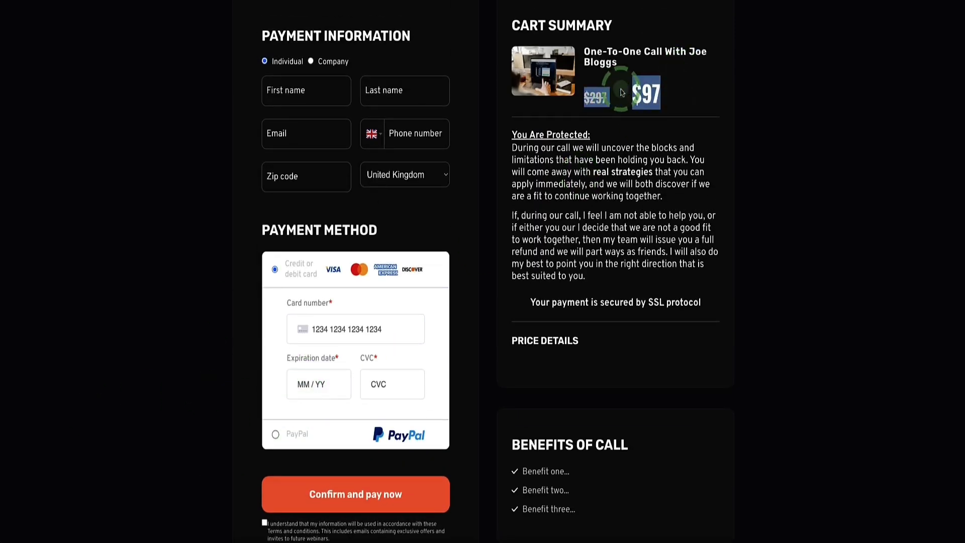
pyautogui.click(687, 89)
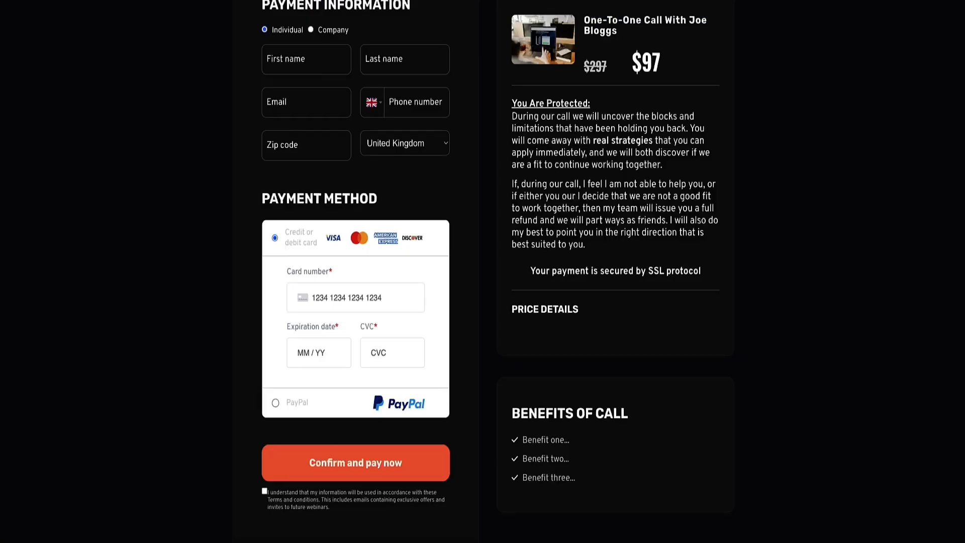
pyautogui.scroll(-2, 304, 279)
pyautogui.click(304, 279)
pyautogui.scroll(-1, 303, 279)
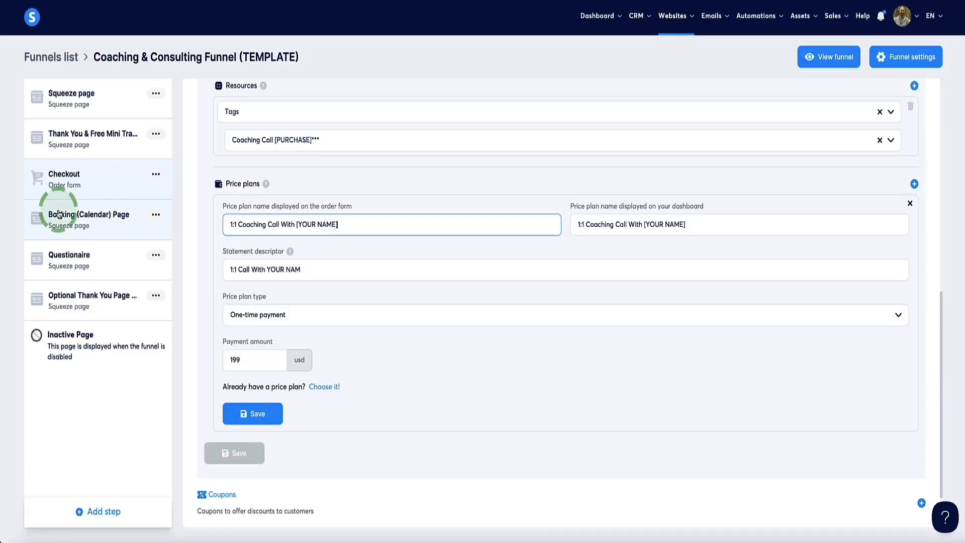
# Check the funnel's Booking (Calendar) Page step and its live page, and open the CRM calendar's event list.
pyautogui.click(45, 223)
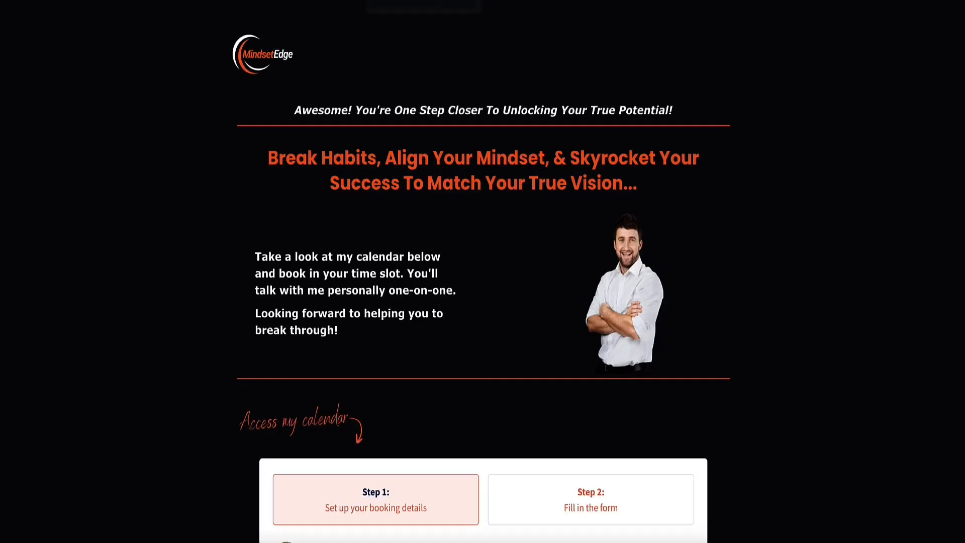
pyautogui.scroll(-8, 152, 145)
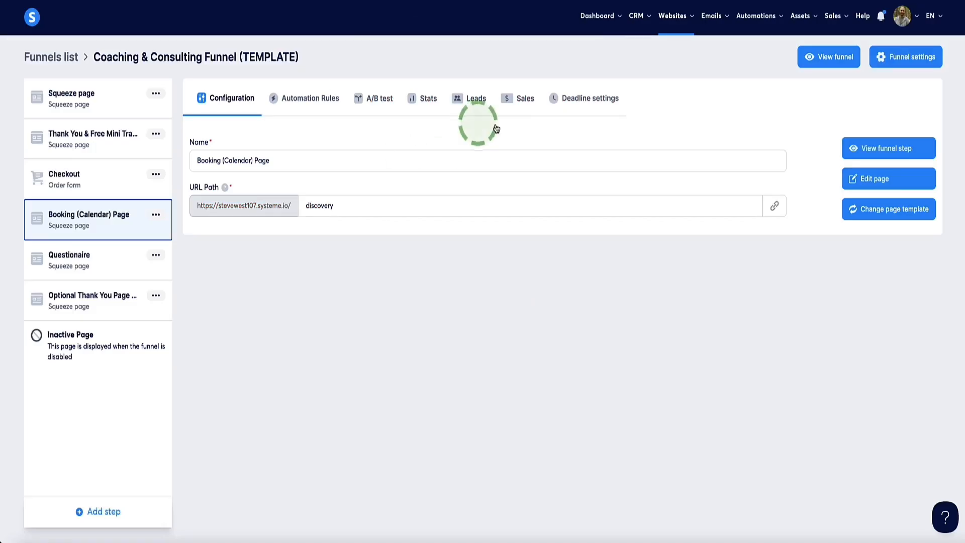
pyautogui.moveTo(642, 29)
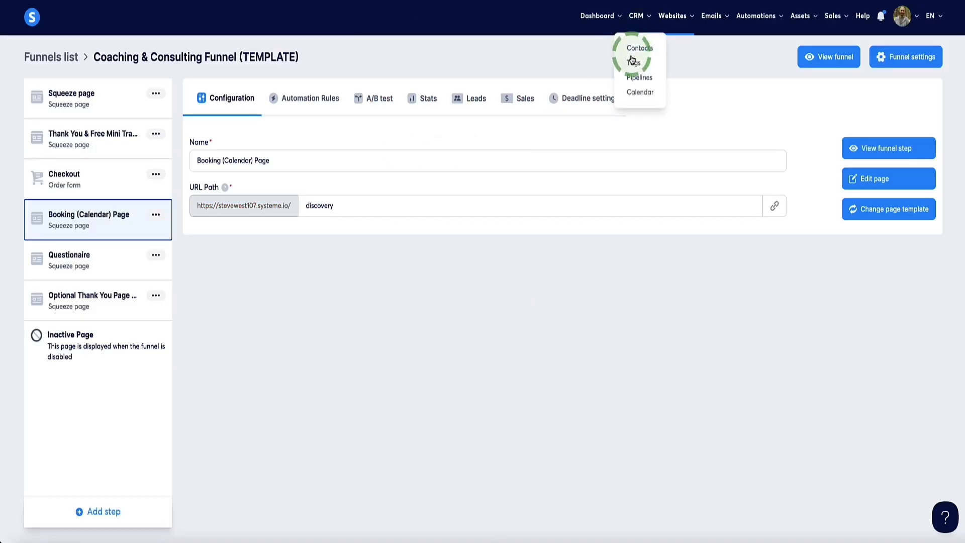
pyautogui.click(634, 92)
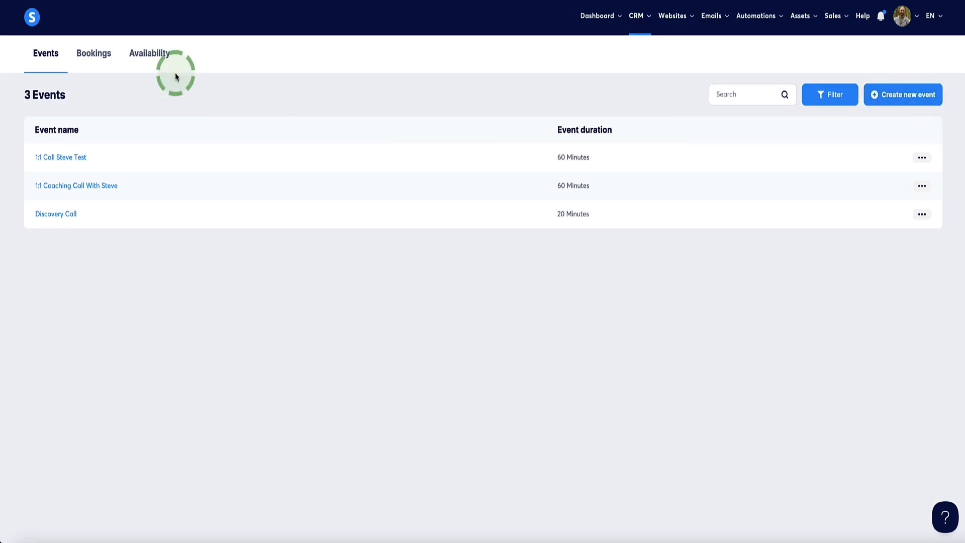
# Review the global weekly availability settings and the option to use them in a new event's form.
pyautogui.click(146, 57)
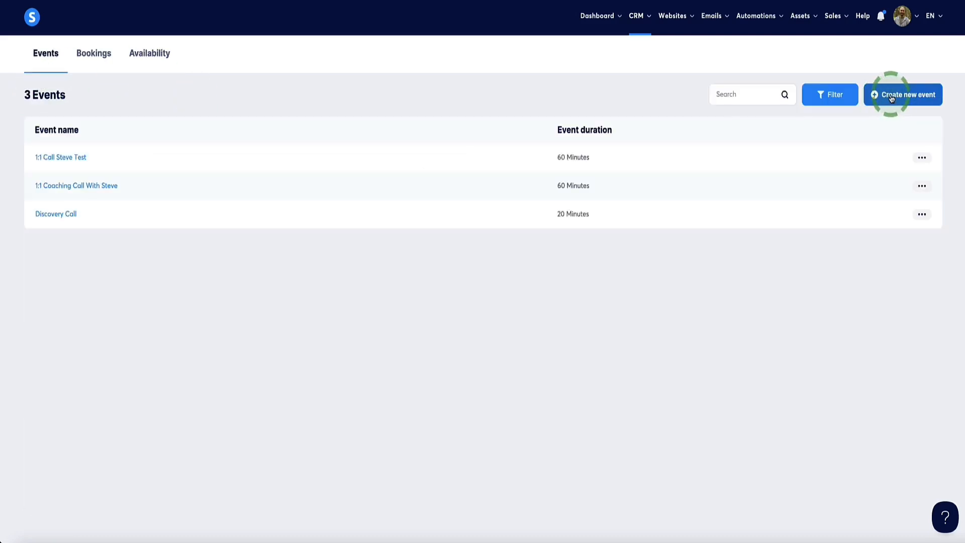
pyautogui.click(899, 97)
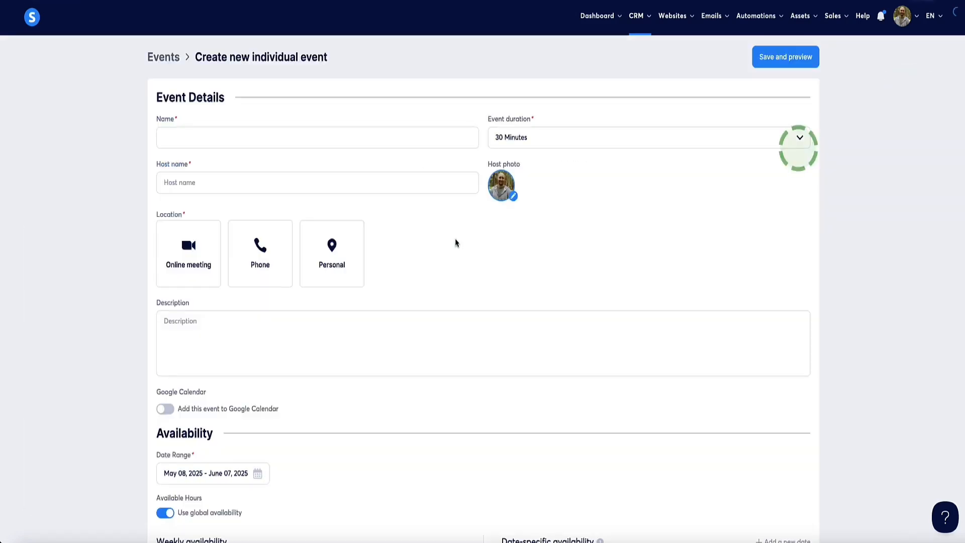
pyautogui.scroll(-8, 97, 110)
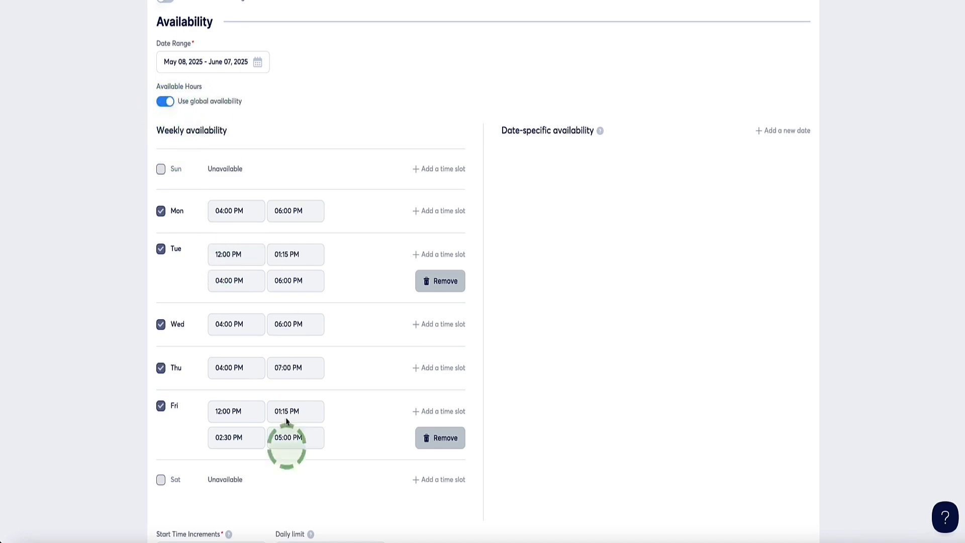
pyautogui.click(169, 103)
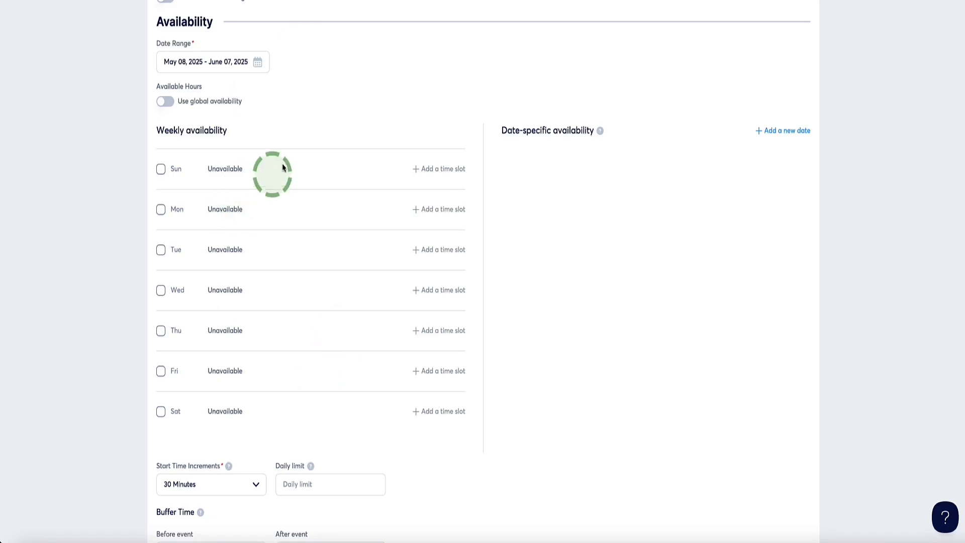
pyautogui.click(164, 103)
pyautogui.scroll(8, 81, 114)
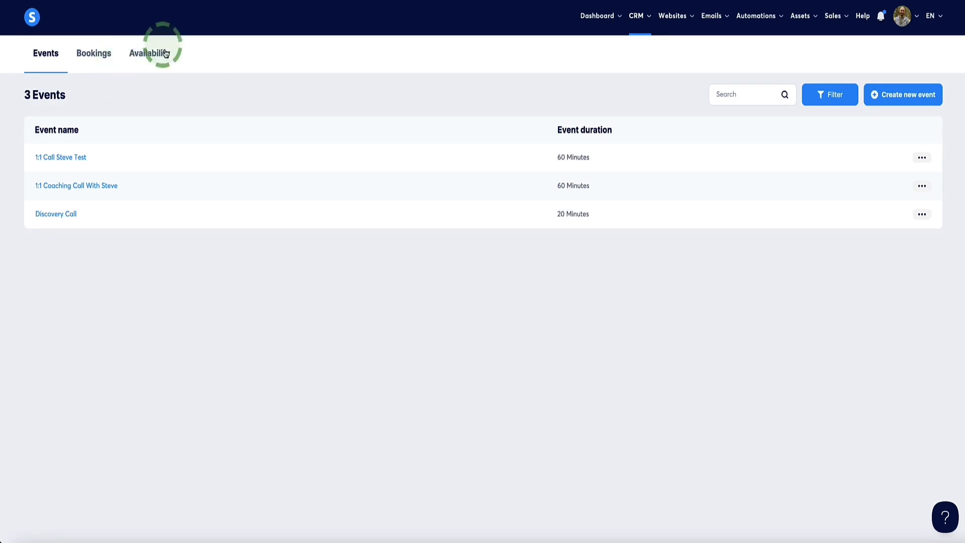
pyautogui.click(146, 54)
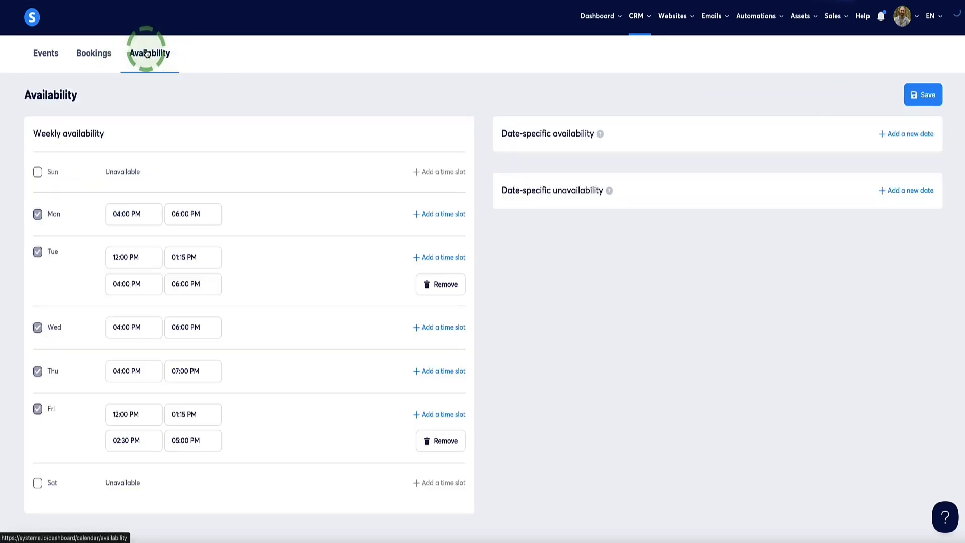
pyautogui.click(46, 54)
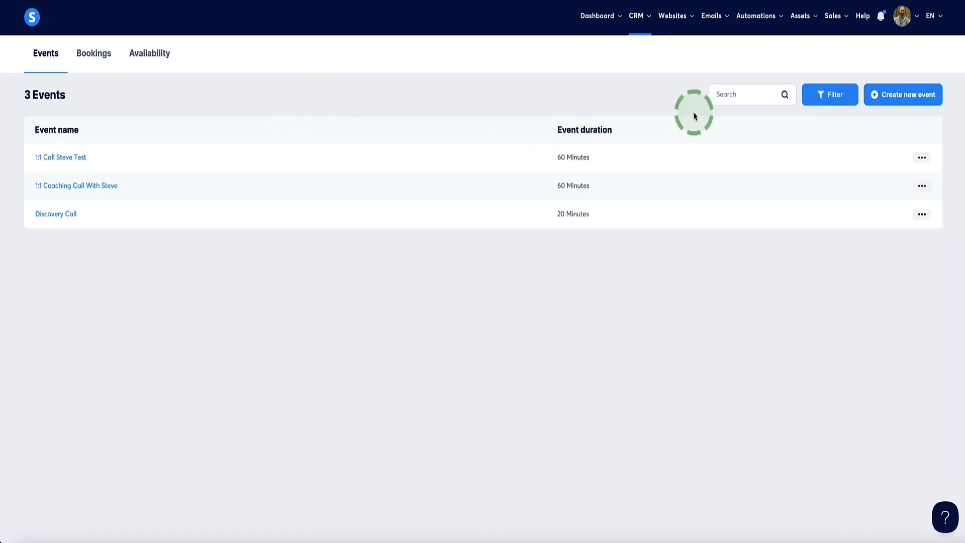
# Create a new individual event named "1:1 Coaching Call [TEST]" with a duration of 60 minutes.
pyautogui.click(899, 100)
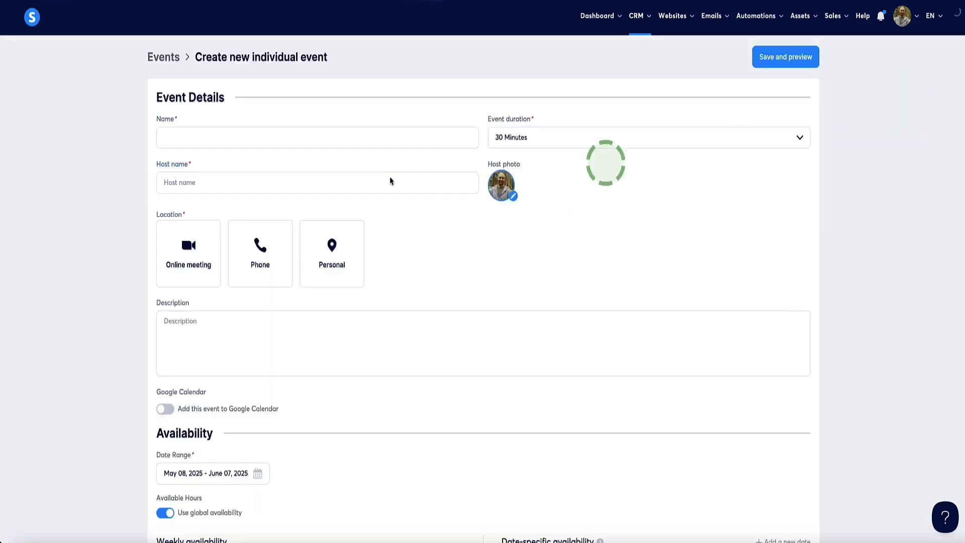
pyautogui.write('1:1 Coaching Call [TEST]')
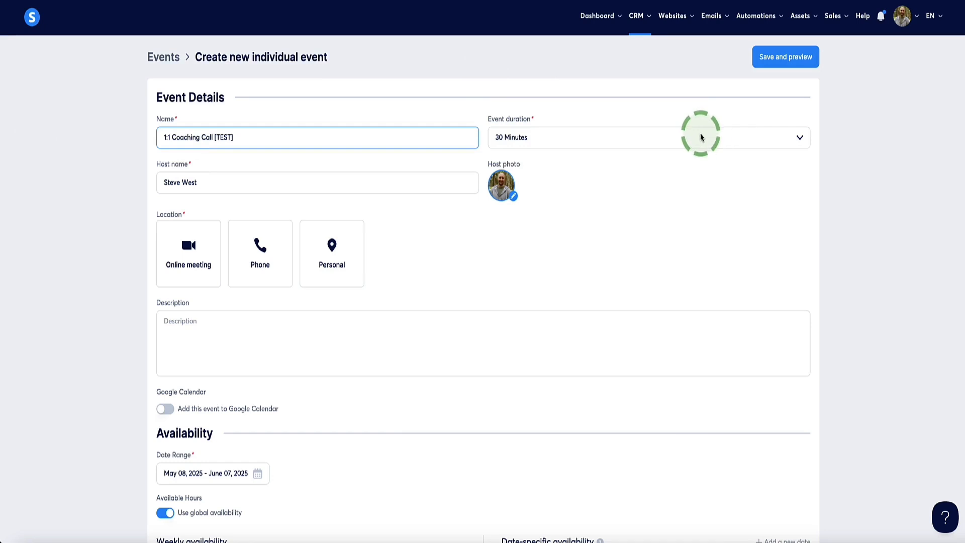
pyautogui.click(788, 138)
pyautogui.scroll(-3, 553, 250)
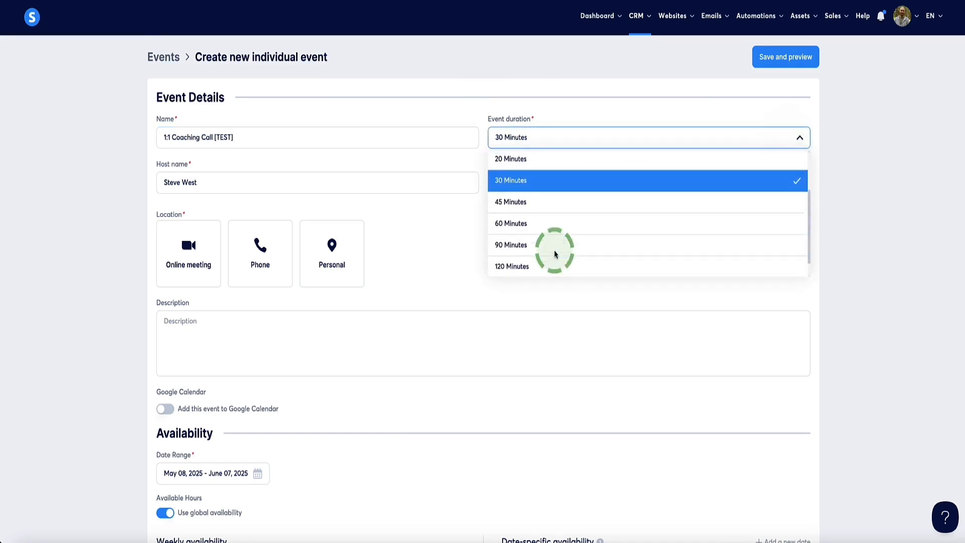
pyautogui.click(510, 216)
pyautogui.moveTo(201, 184); pyautogui.dragTo(86, 186)
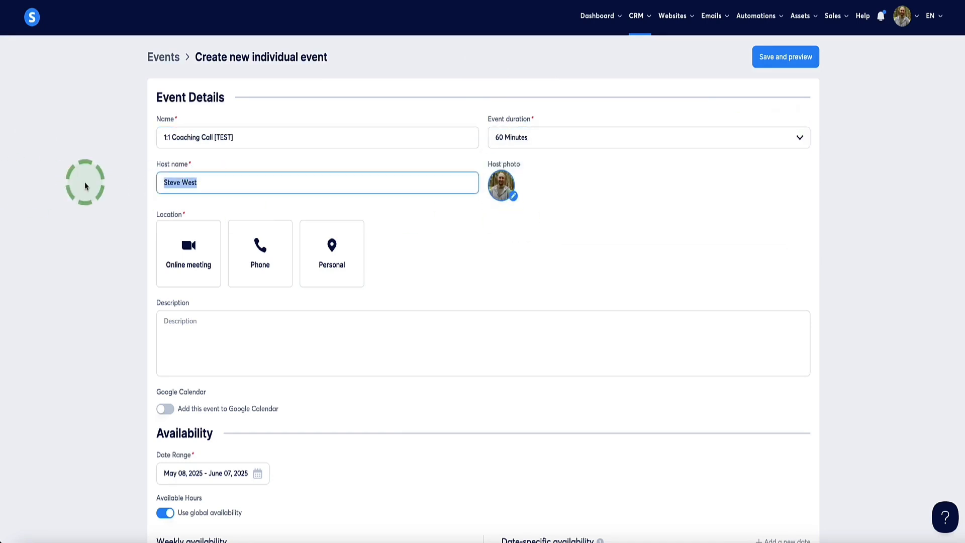
pyautogui.click(85, 186)
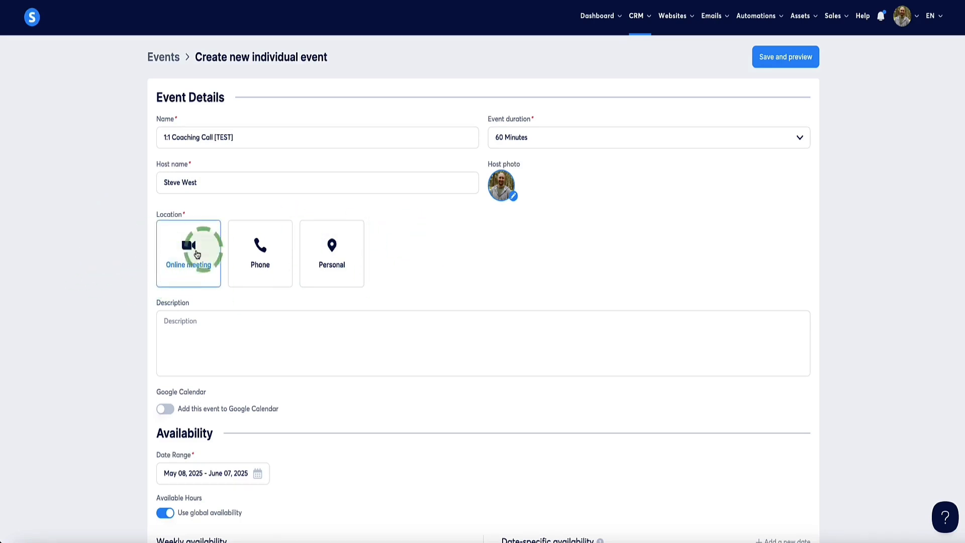
# Check the account's Integrations settings and set the event's location to an online meeting with only Zoom enabled.
pyautogui.click(284, 254)
pyautogui.click(331, 254)
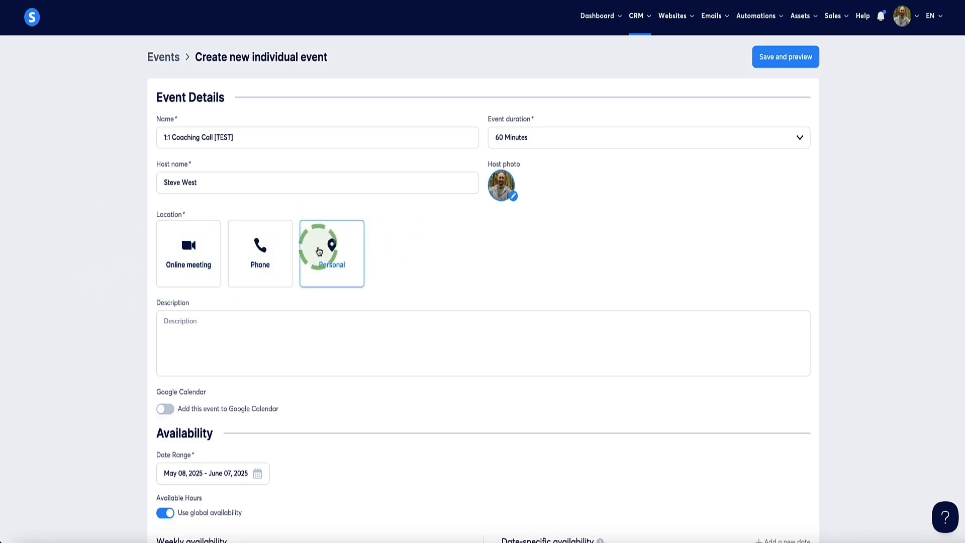
pyautogui.click(231, 279)
pyautogui.click(183, 254)
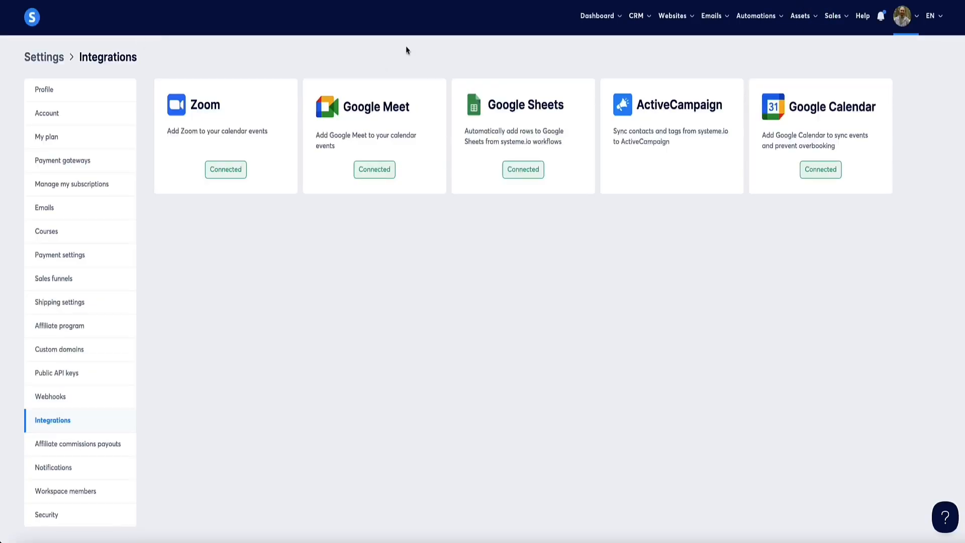
pyautogui.click(897, 19)
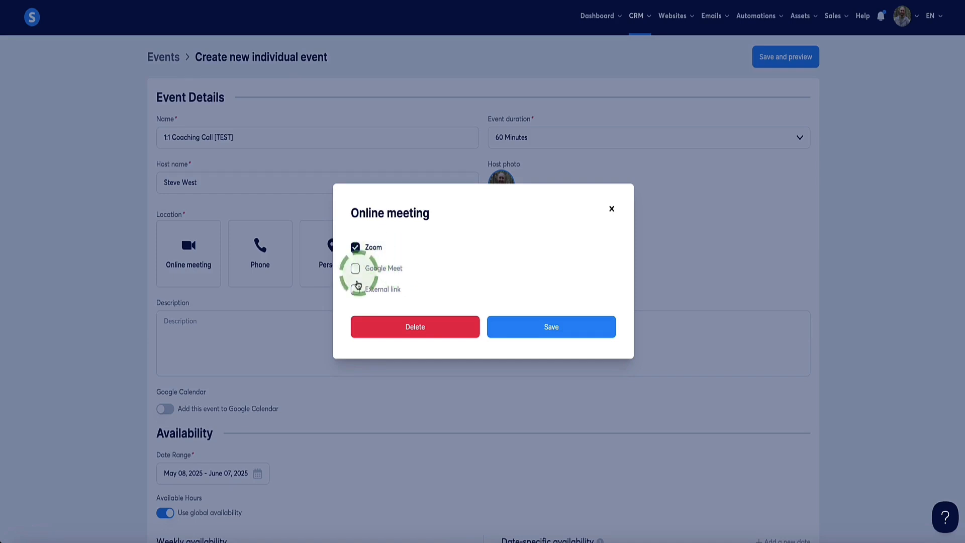
pyautogui.click(355, 291)
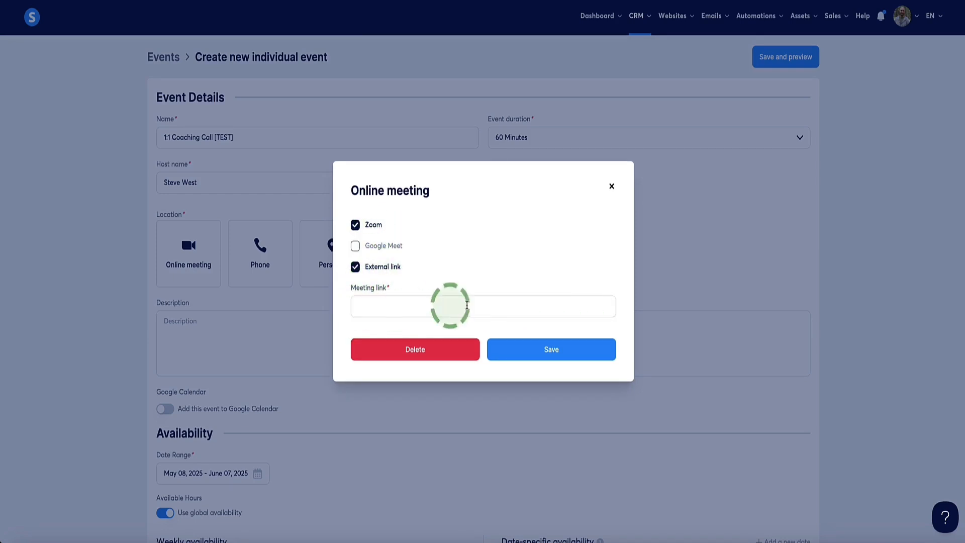
pyautogui.click(355, 268)
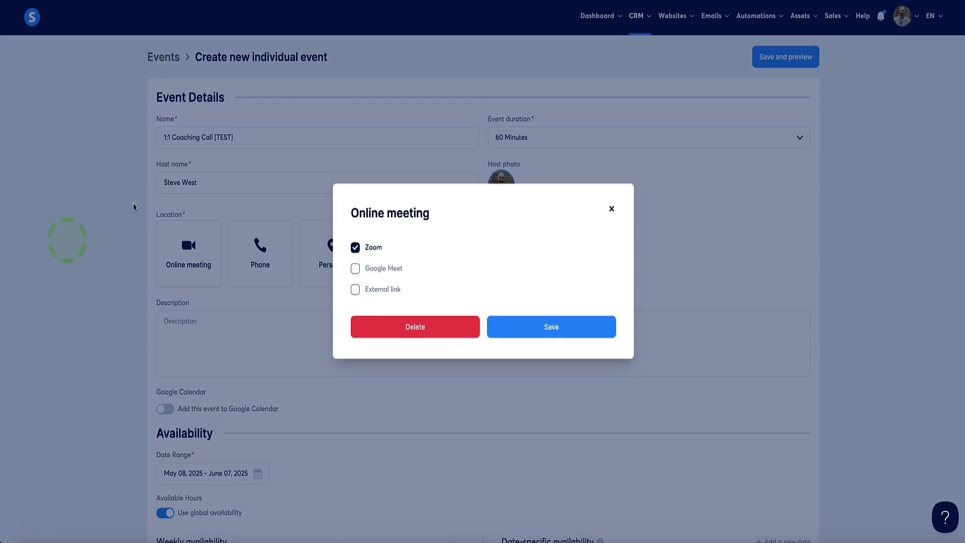
pyautogui.click(527, 332)
# Fill in the event description with "ergj,hdrkghdrlg" and add the event to Google Calendar using the ENUT Calendar.
pyautogui.scroll(-2, 224, 295)
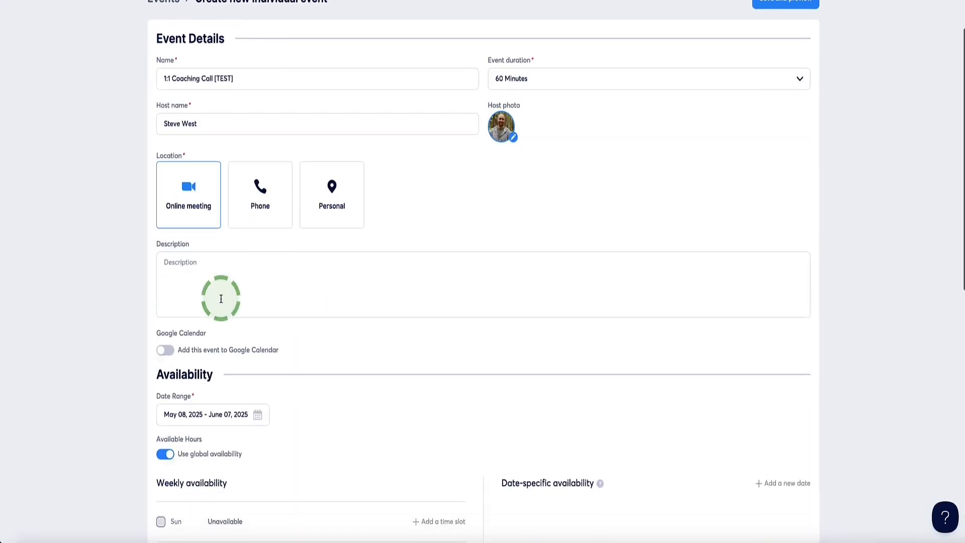
pyautogui.click(216, 288)
pyautogui.write('ergj,hdrkghdrlg')
pyautogui.scroll(-2, 130, 255)
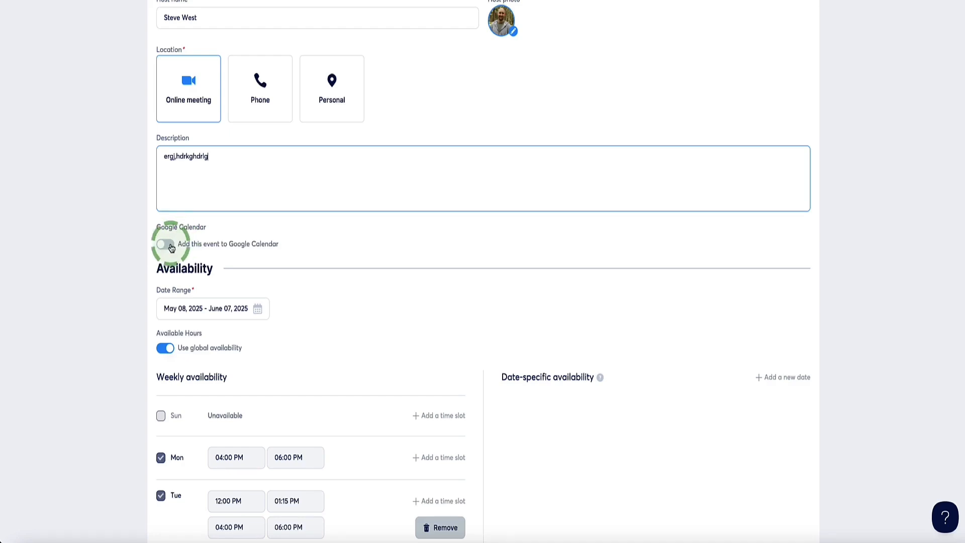
pyautogui.click(169, 244)
pyautogui.click(205, 279)
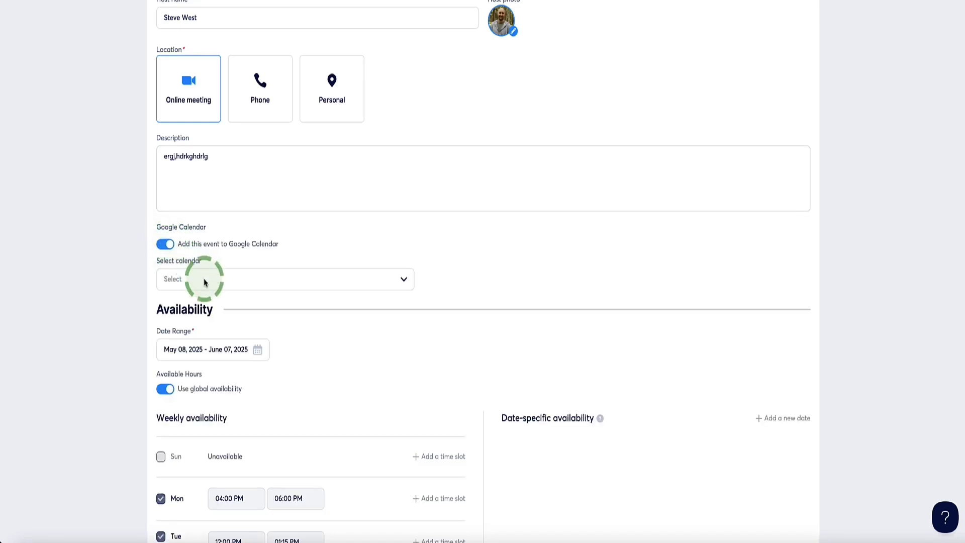
pyautogui.click(196, 320)
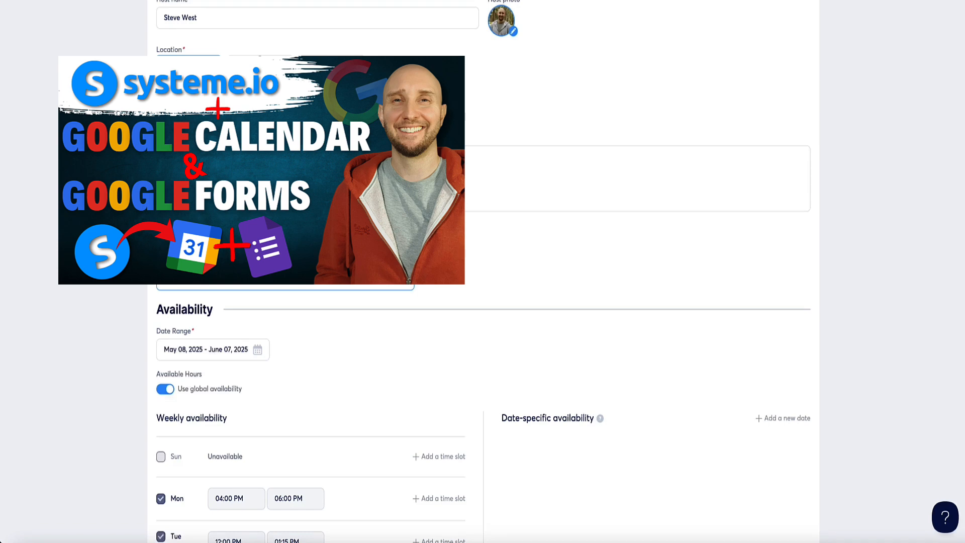
# Keep the event's start time increments at 30 minutes and set the daily limit to 5.
pyautogui.scroll(-6, 260, 231)
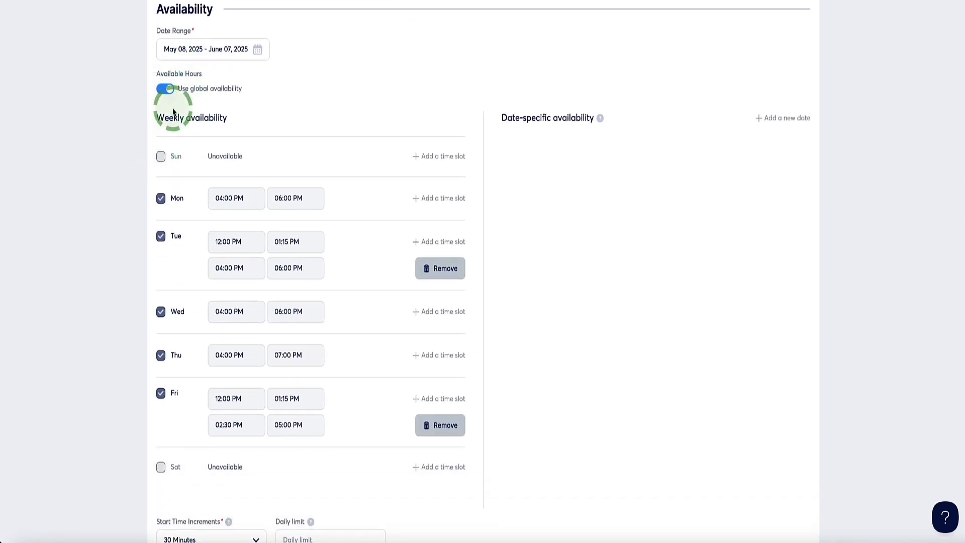
pyautogui.scroll(-3, 134, 356)
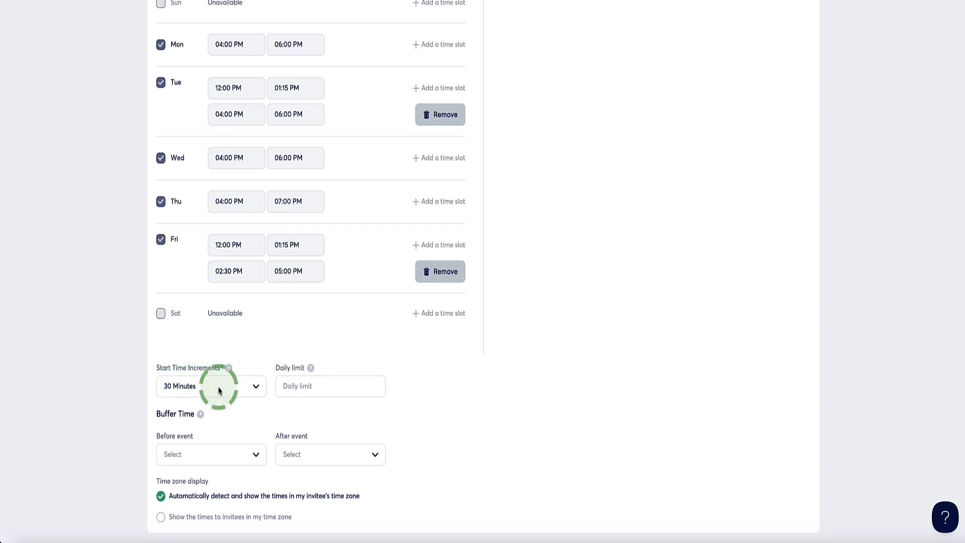
pyautogui.click(258, 392)
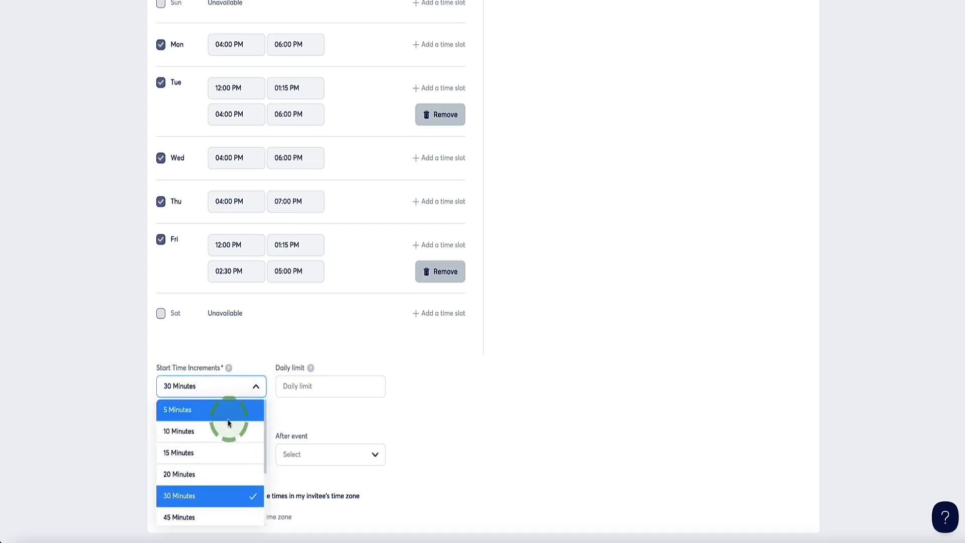
pyautogui.scroll(-2, 226, 438)
pyautogui.scroll(1, 226, 428)
pyautogui.scroll(-2, 227, 428)
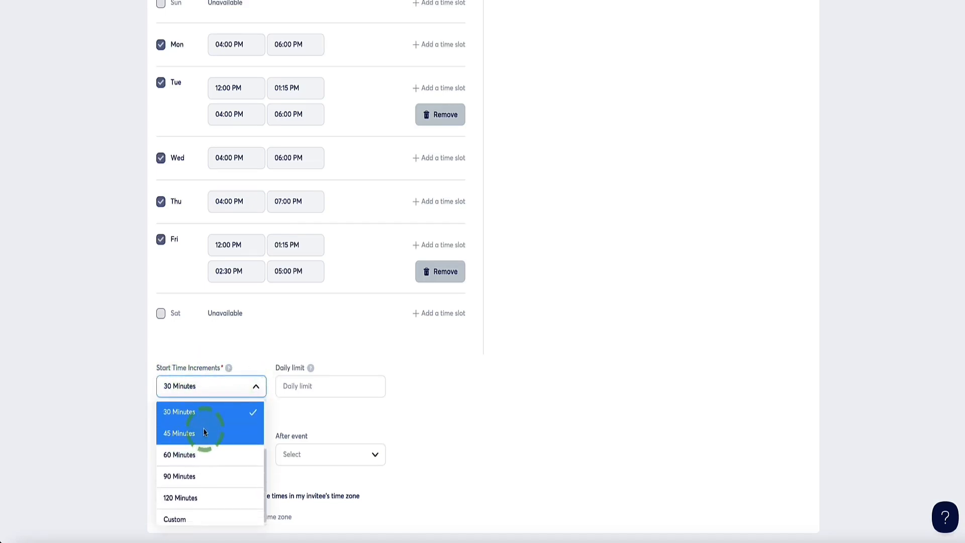
pyautogui.click(206, 418)
pyautogui.click(297, 386)
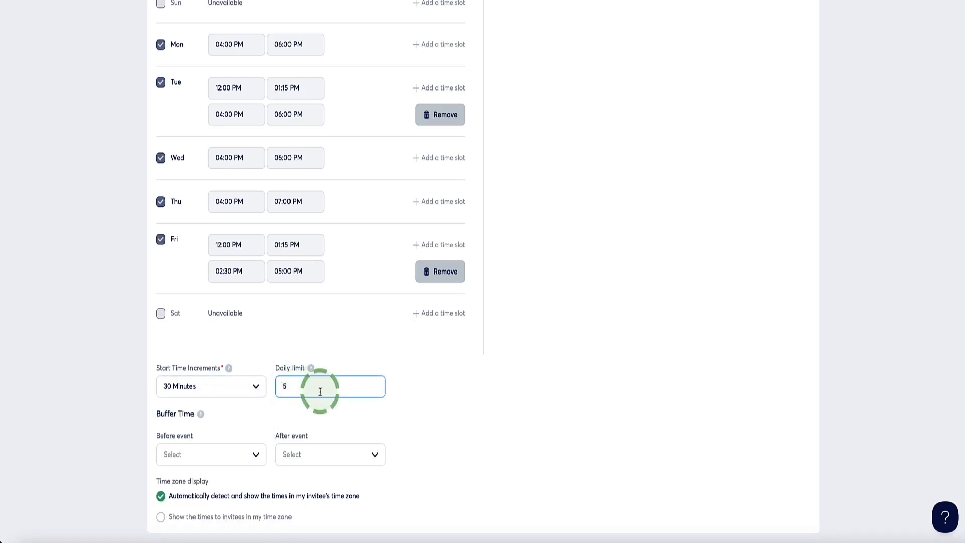
# Set the event's buffer time to 10 minutes both before and after the event.
pyautogui.click(255, 455)
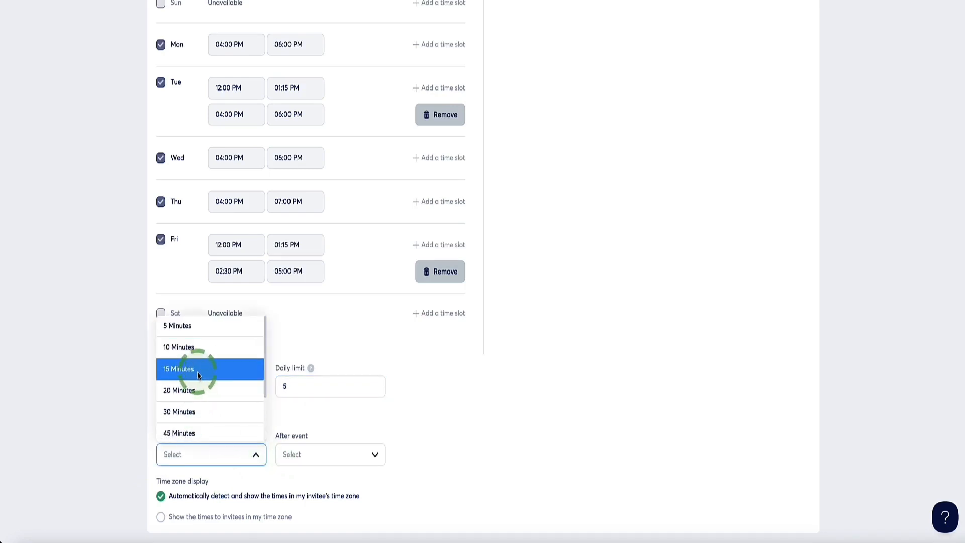
pyautogui.click(199, 347)
pyautogui.click(316, 455)
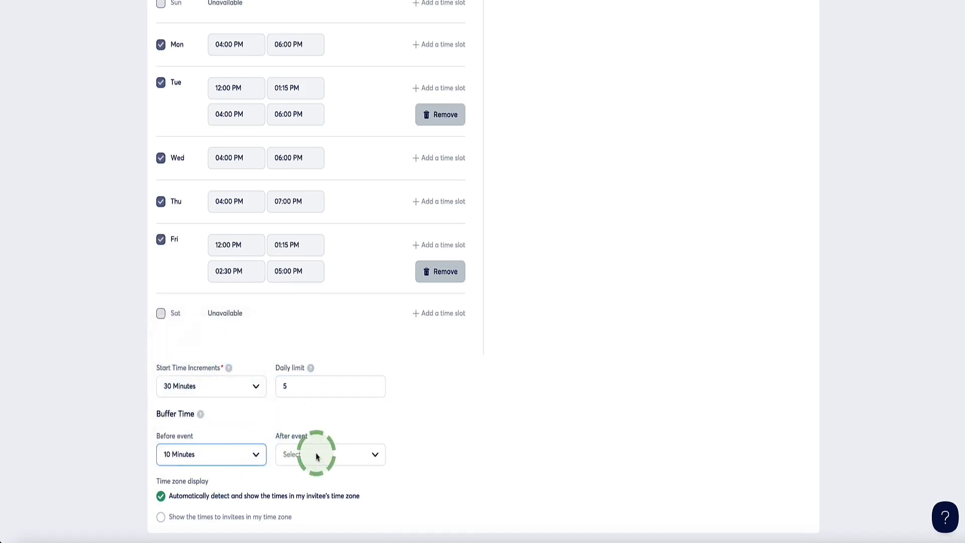
pyautogui.click(329, 355)
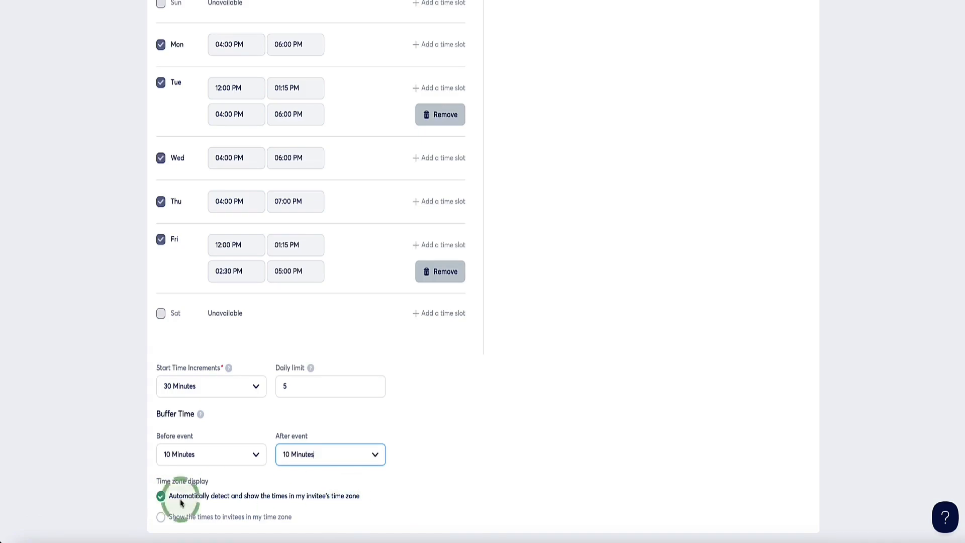
# Save the event, preview a booking for Friday, May 16 at 12:00, and check the new entry in the event list.
pyautogui.scroll(15, 226, 491)
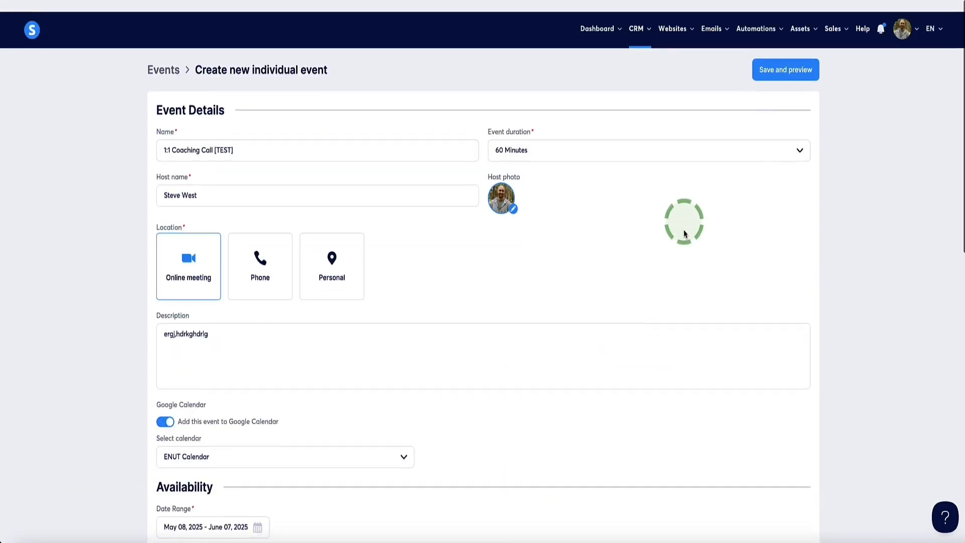
pyautogui.click(791, 56)
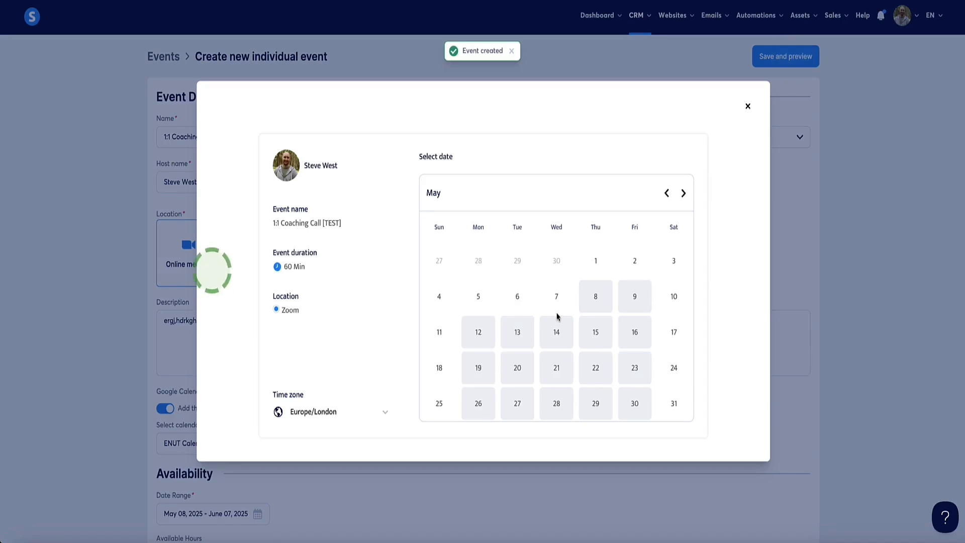
pyautogui.click(516, 333)
pyautogui.click(540, 332)
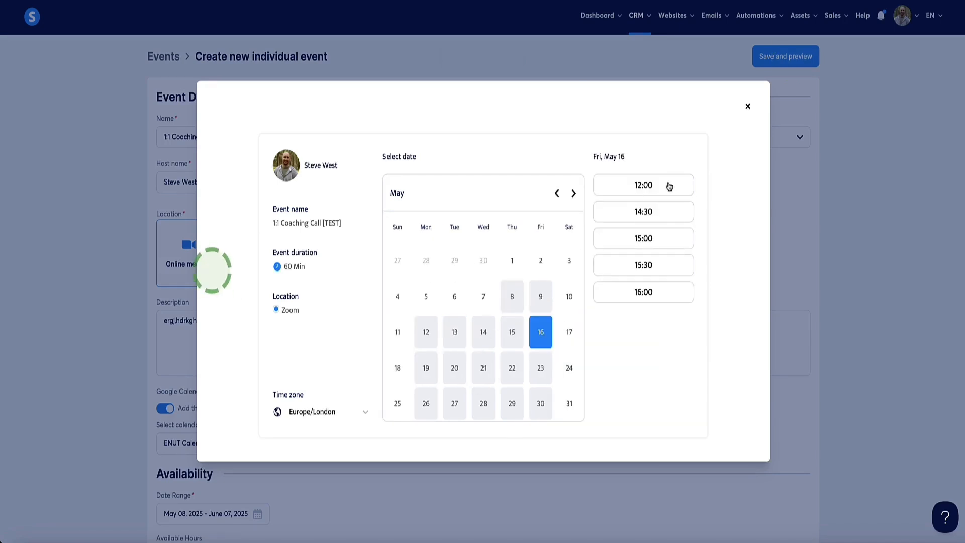
pyautogui.click(638, 184)
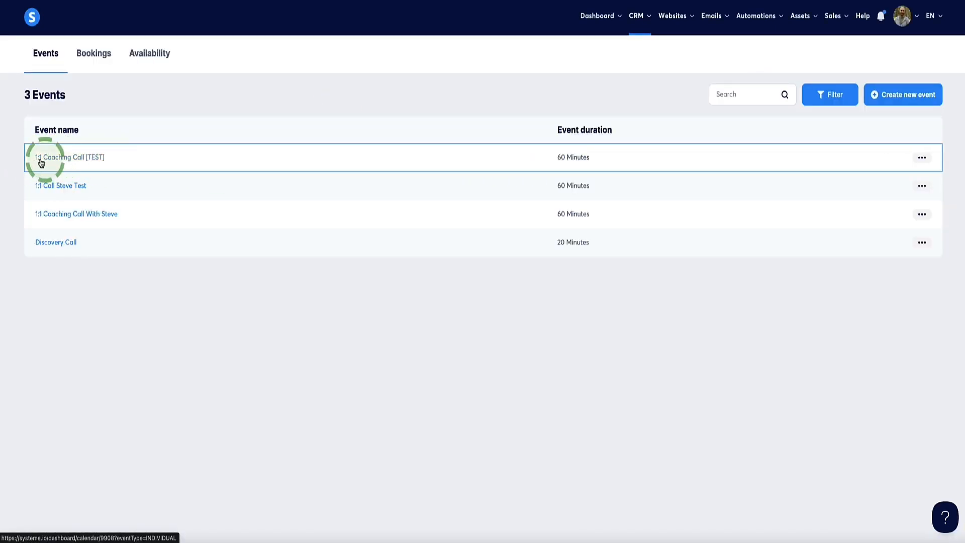
pyautogui.moveTo(125, 157); pyautogui.dragTo(35, 154)
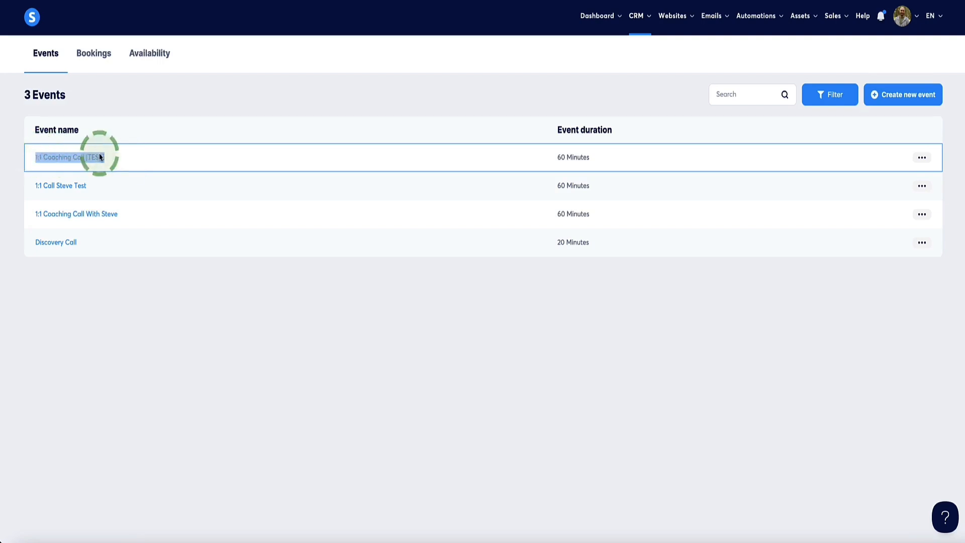
pyautogui.click(117, 159)
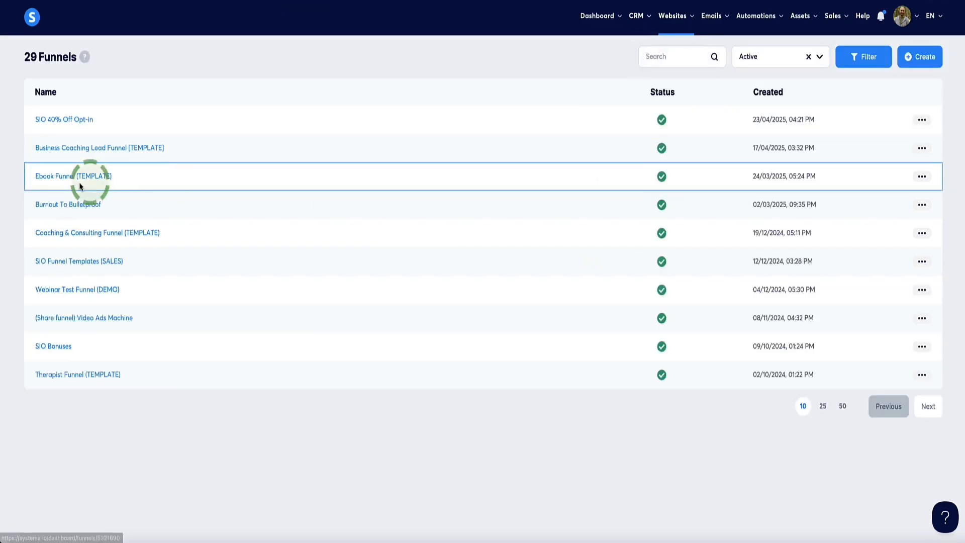
# Open the funnel's Booking (Calendar) Page in the page editor and go to its calendar block.
pyautogui.click(86, 177)
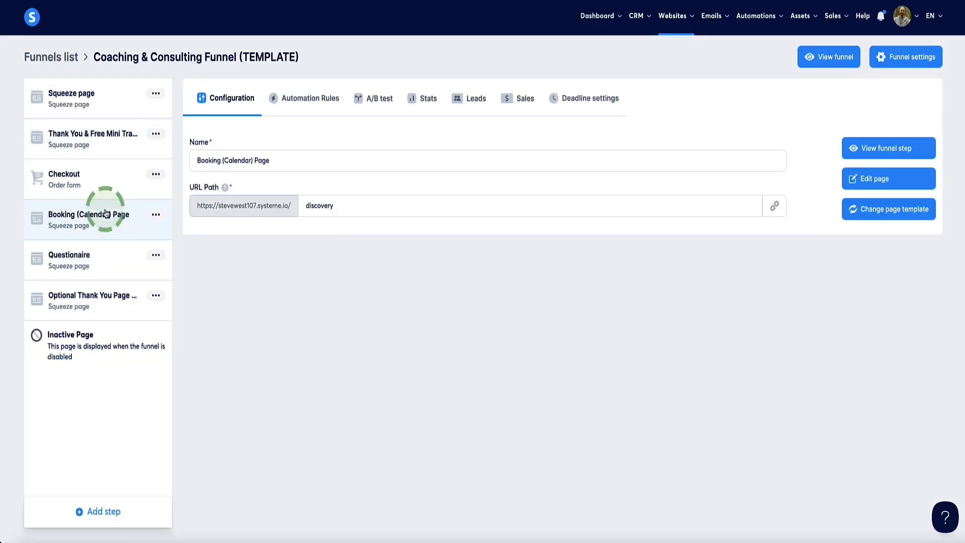
pyautogui.click(863, 181)
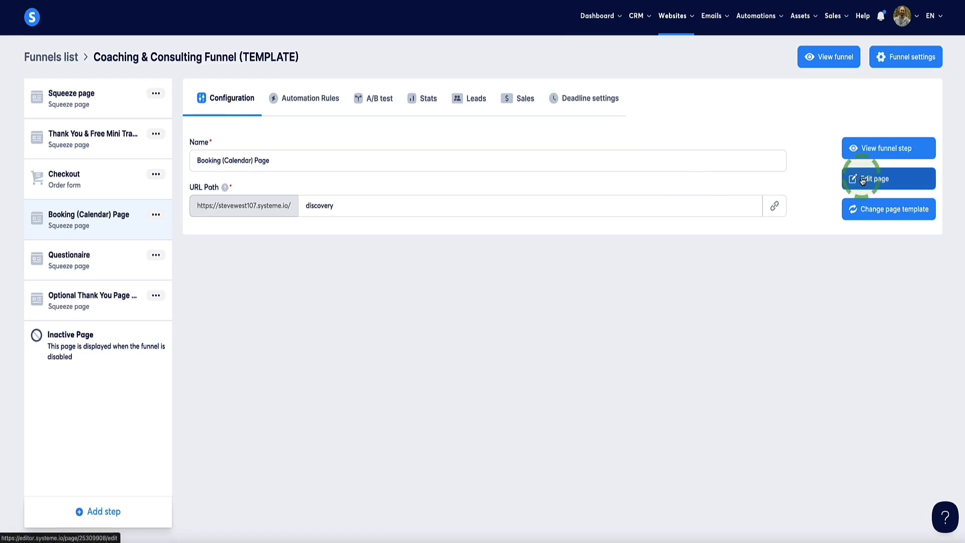
pyautogui.scroll(-2, 292, 237)
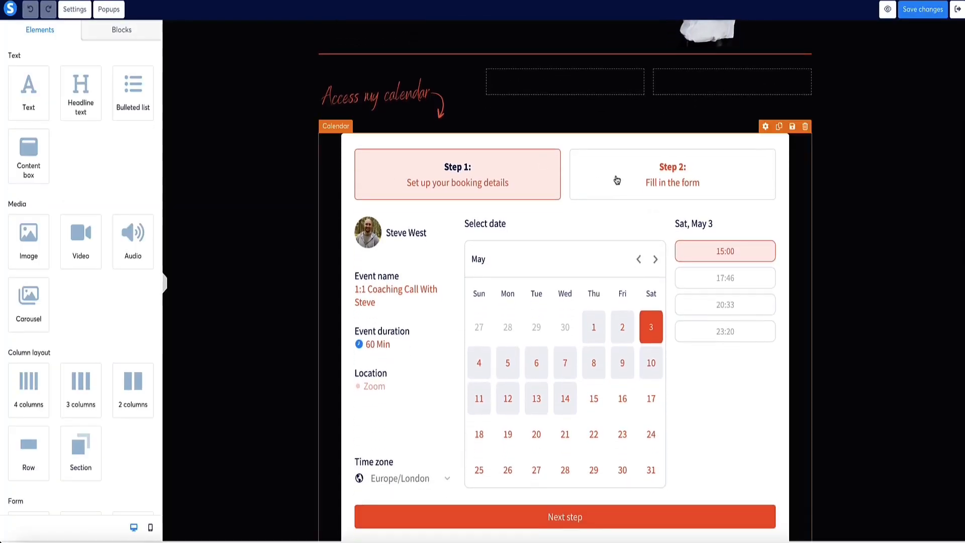
# Try adding a Calendar element below the benefits section with the 1:1 Coaching Call [TEST] event, and undo the addition.
pyautogui.scroll(-5, 106, 190)
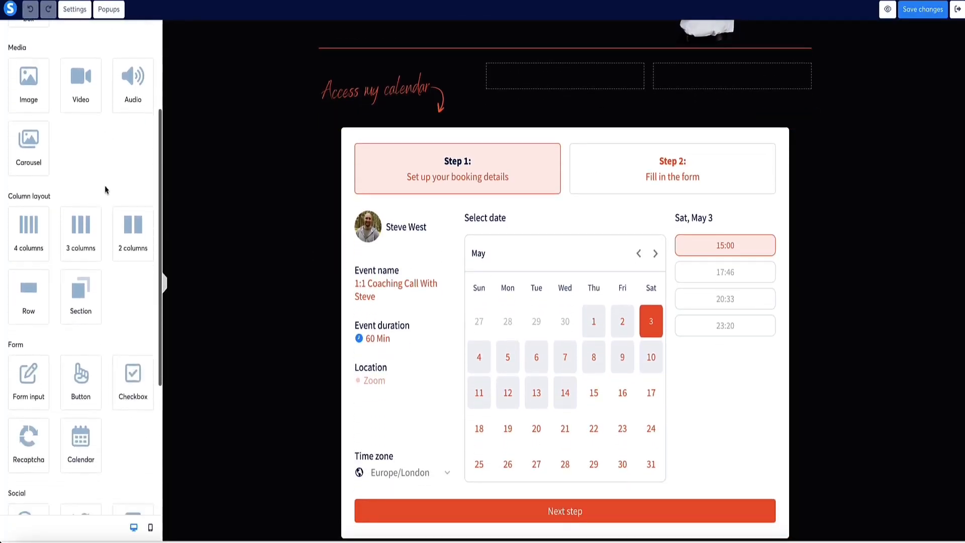
pyautogui.scroll(-3, 106, 191)
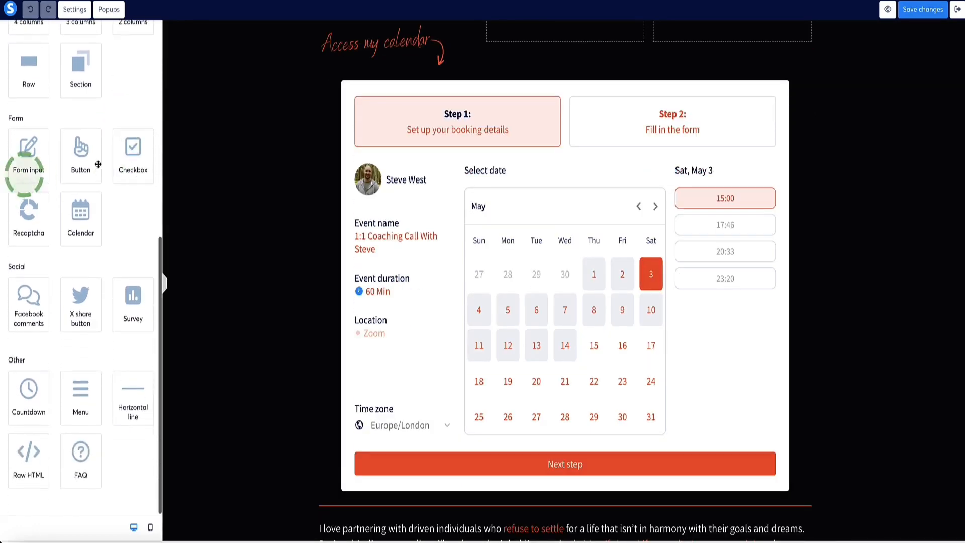
pyautogui.scroll(1, 96, 165)
pyautogui.scroll(-1, 290, 287)
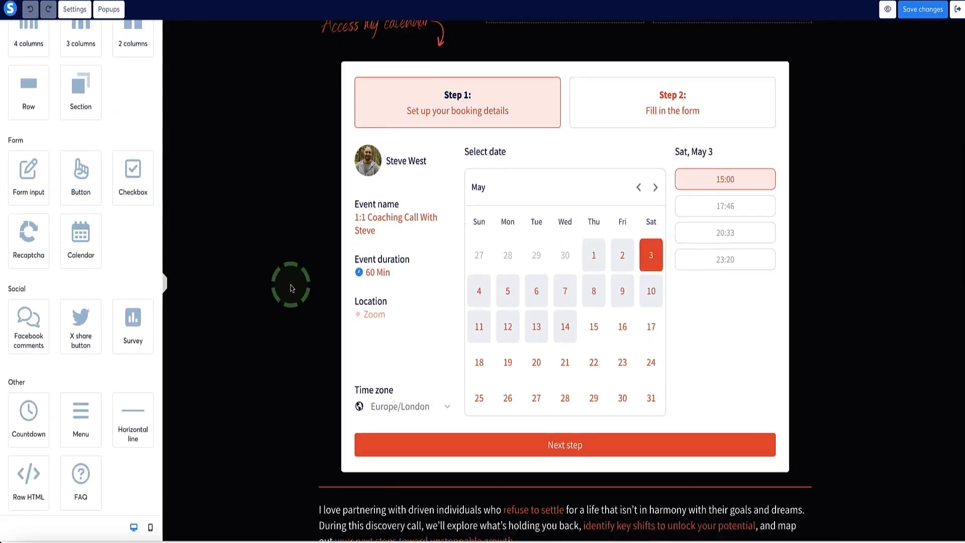
pyautogui.scroll(2, 291, 255)
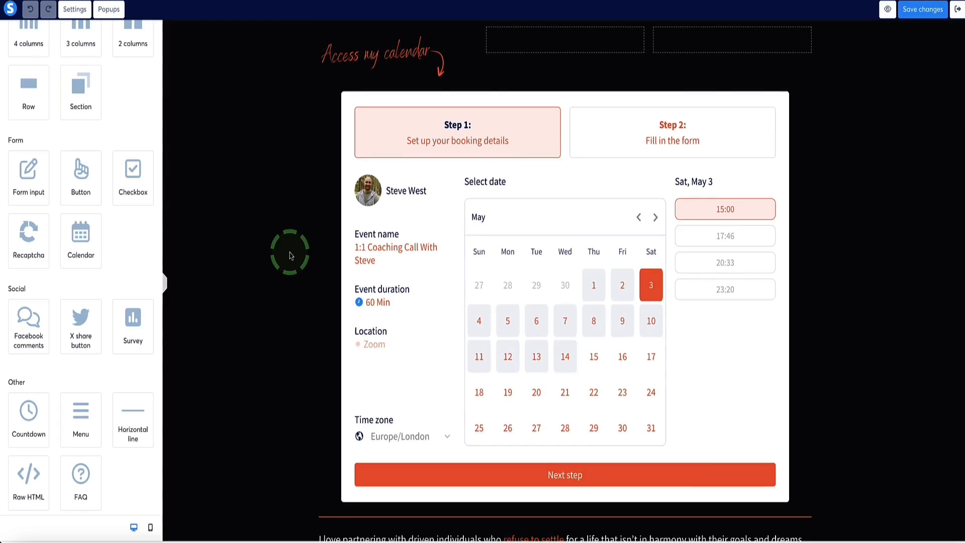
pyautogui.scroll(-10, 290, 255)
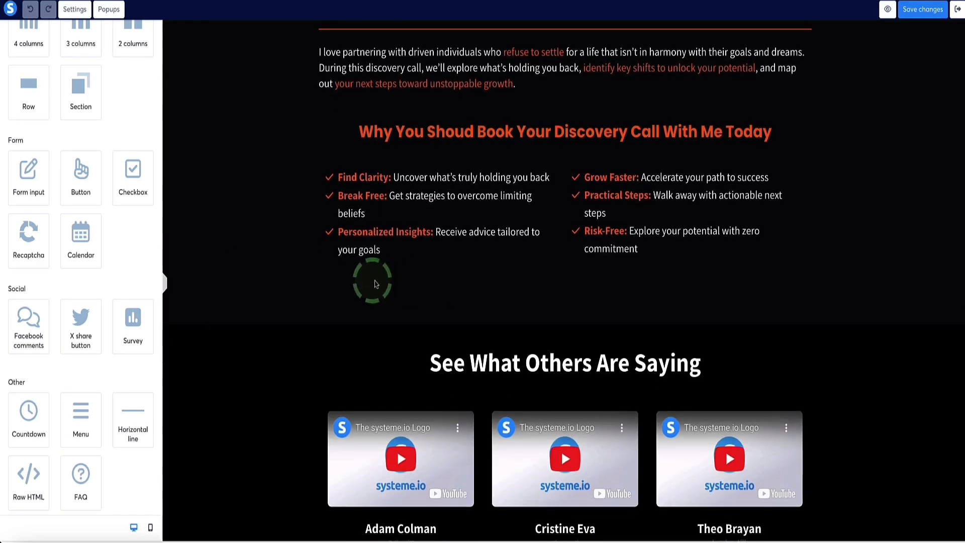
pyautogui.scroll(4, 30, 251)
pyautogui.moveTo(29, 263); pyautogui.dragTo(516, 304)
pyautogui.moveTo(80, 420); pyautogui.dragTo(337, 315)
pyautogui.click(347, 311)
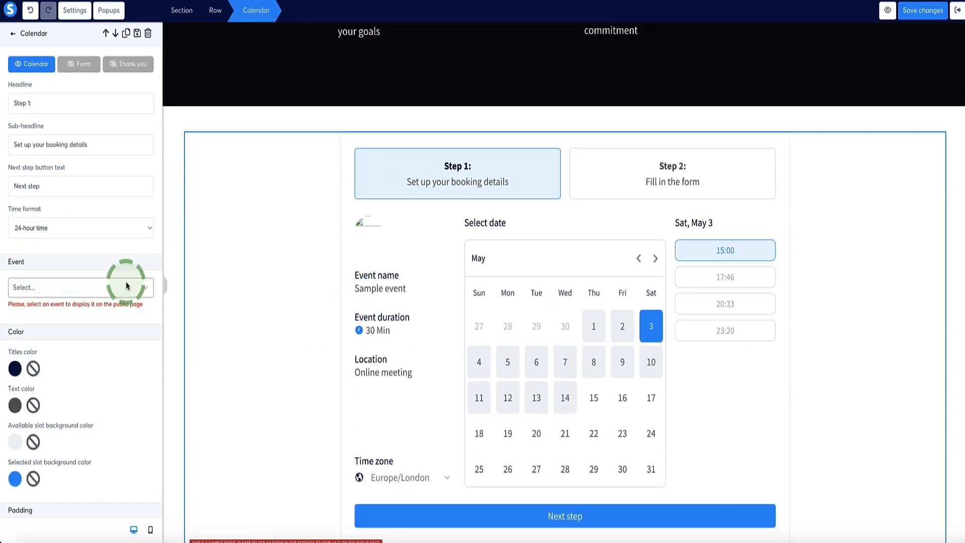
pyautogui.click(141, 288)
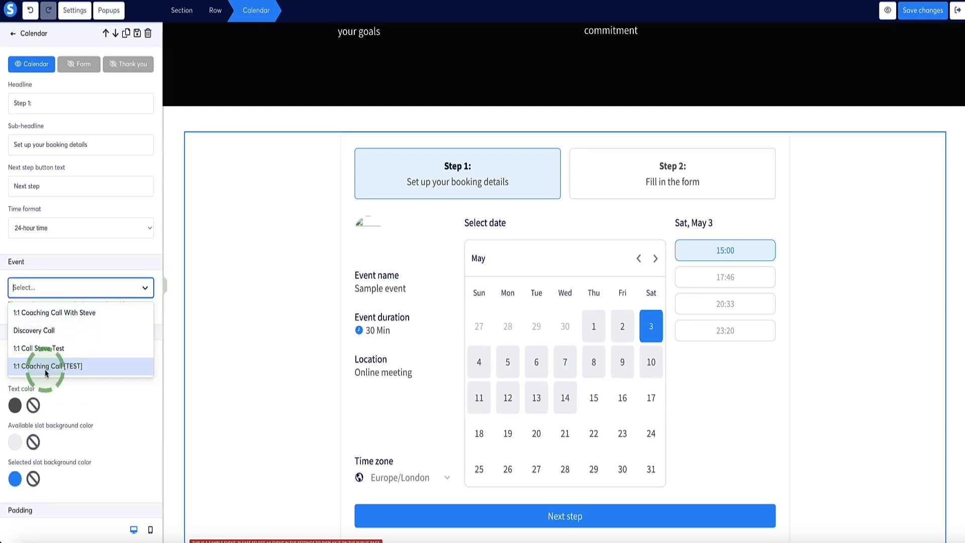
pyautogui.click(64, 366)
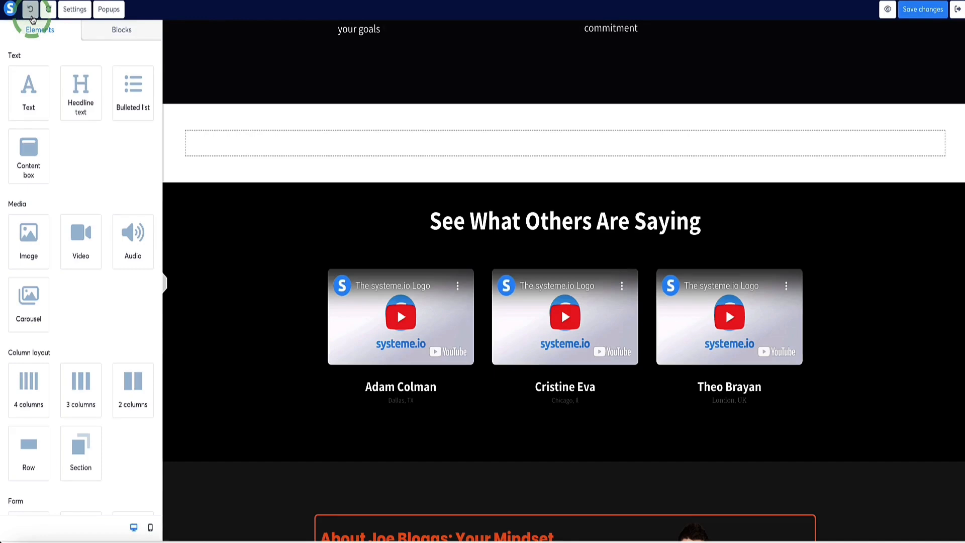
pyautogui.click(31, 13)
# Check which events can be assigned to the booking page's existing calendar, leaving the selection as it is.
pyautogui.scroll(10, 275, 197)
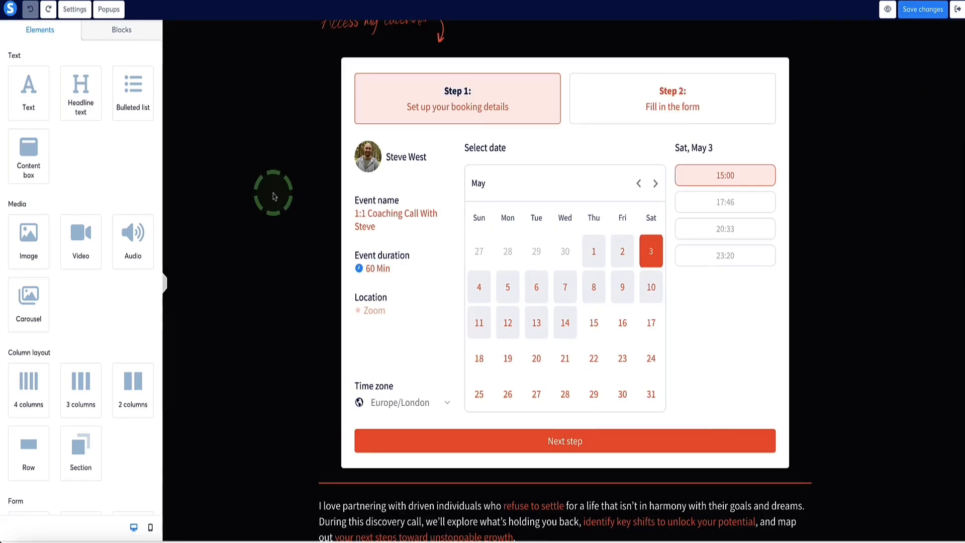
pyautogui.scroll(2, 274, 196)
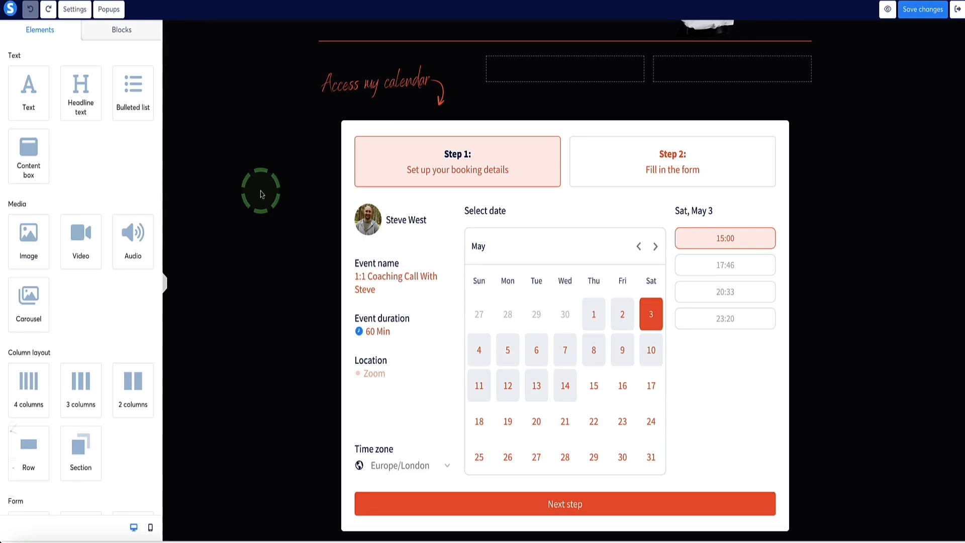
pyautogui.click(345, 197)
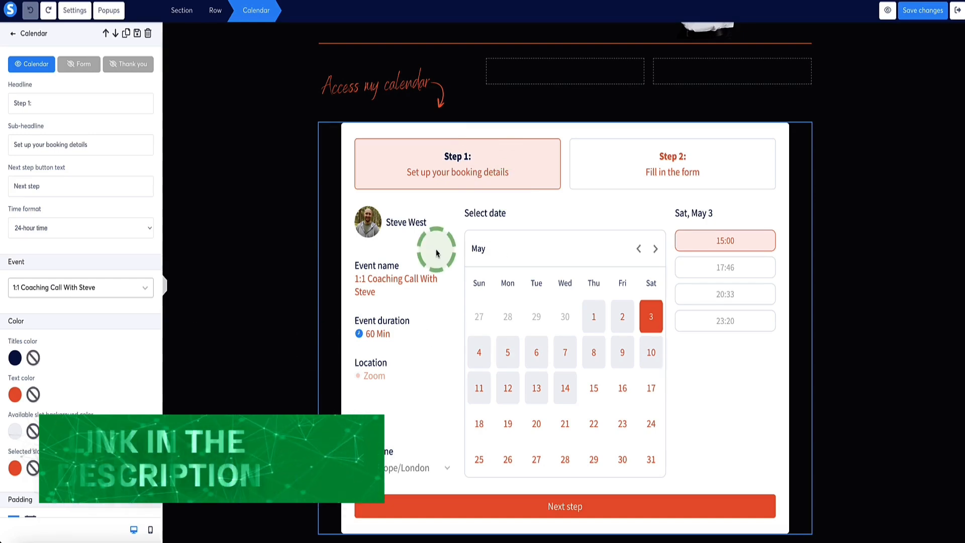
pyautogui.click(63, 327)
pyautogui.click(141, 287)
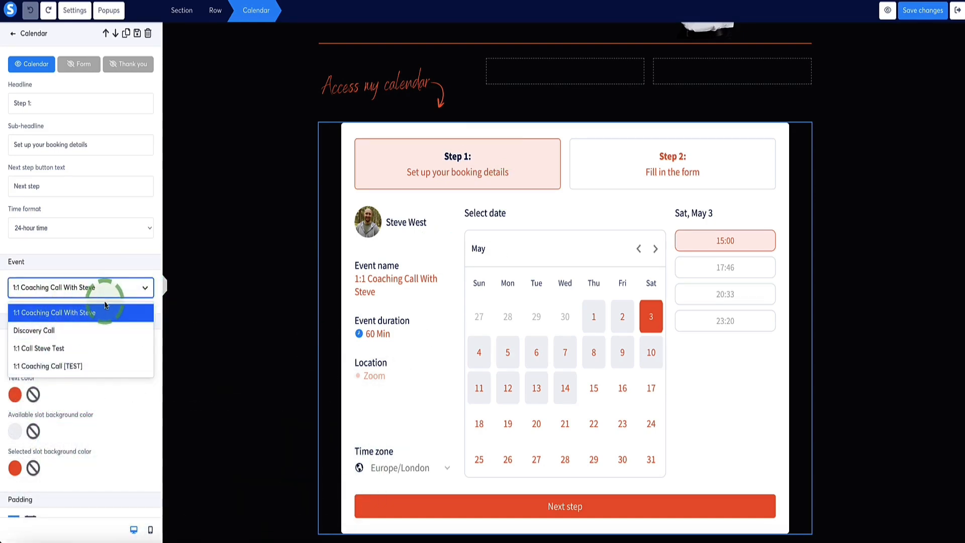
pyautogui.click(224, 275)
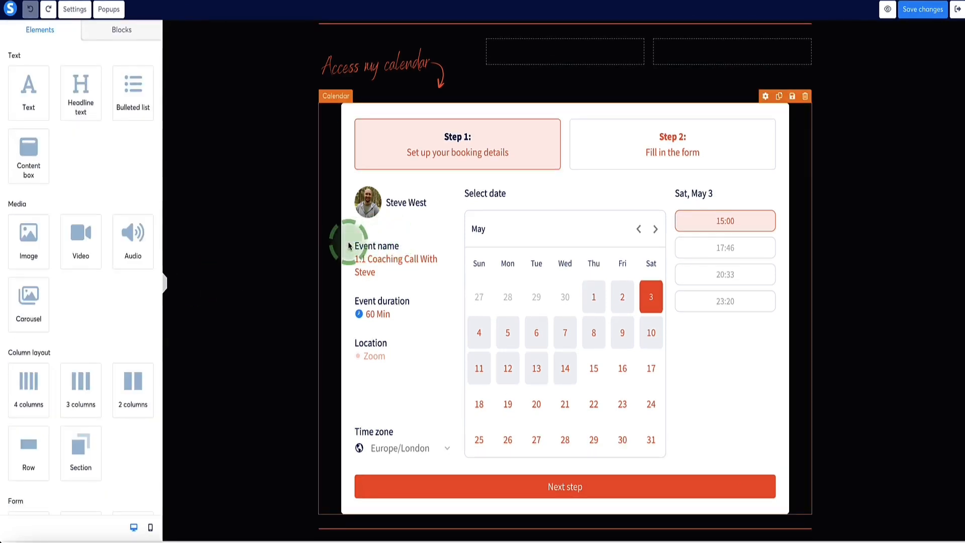
# Reopen the existing calendar's settings and review its headline, time format, event and color options.
pyautogui.click(350, 245)
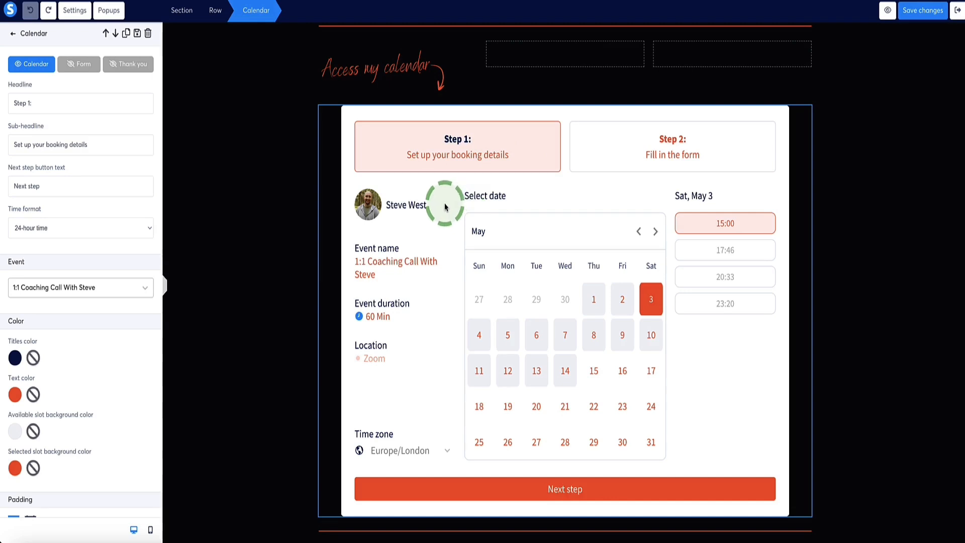
pyautogui.scroll(-4, 70, 158)
pyautogui.scroll(5, 73, 154)
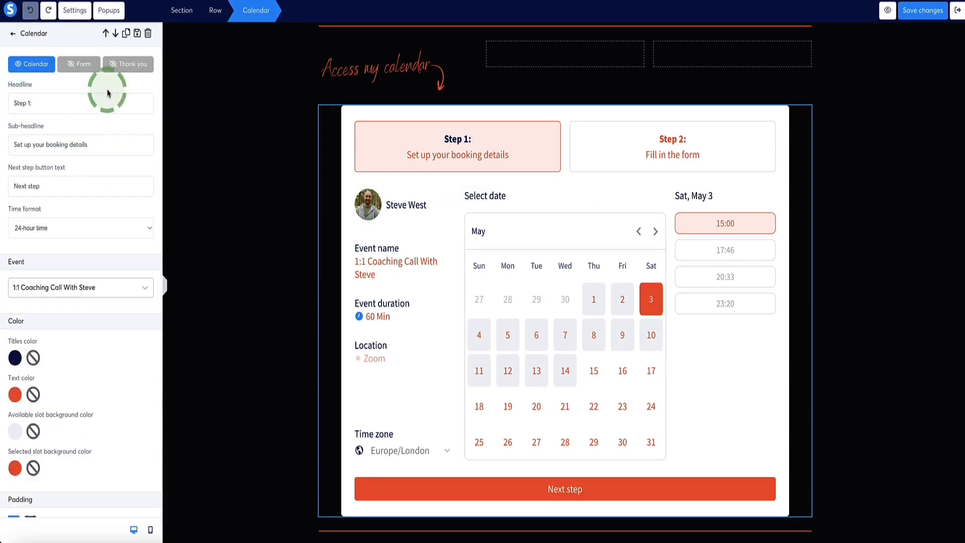
pyautogui.scroll(-1, 39, 70)
pyautogui.scroll(1, 39, 70)
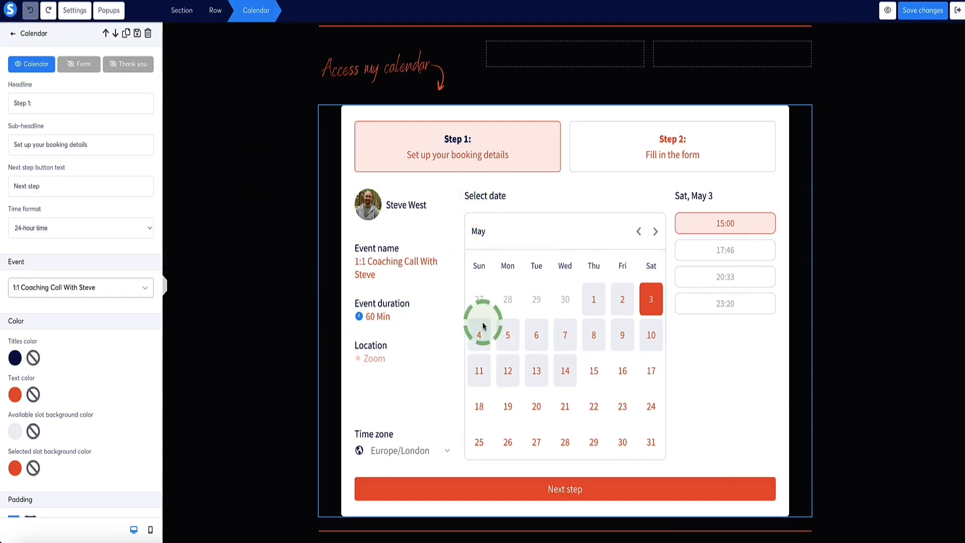
# Examine the calendar's Form view with its contact fields, including the text settings of the Email label.
pyautogui.click(79, 64)
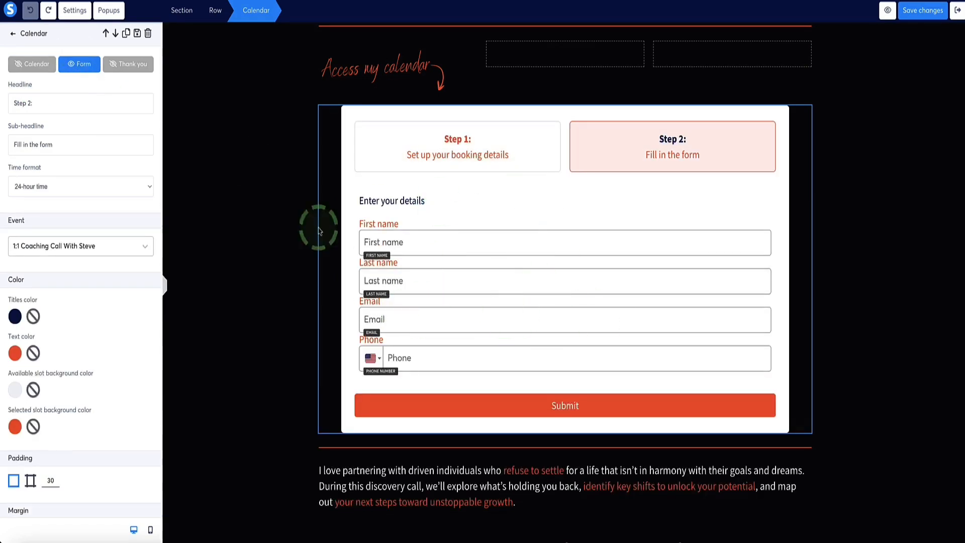
pyautogui.click(33, 66)
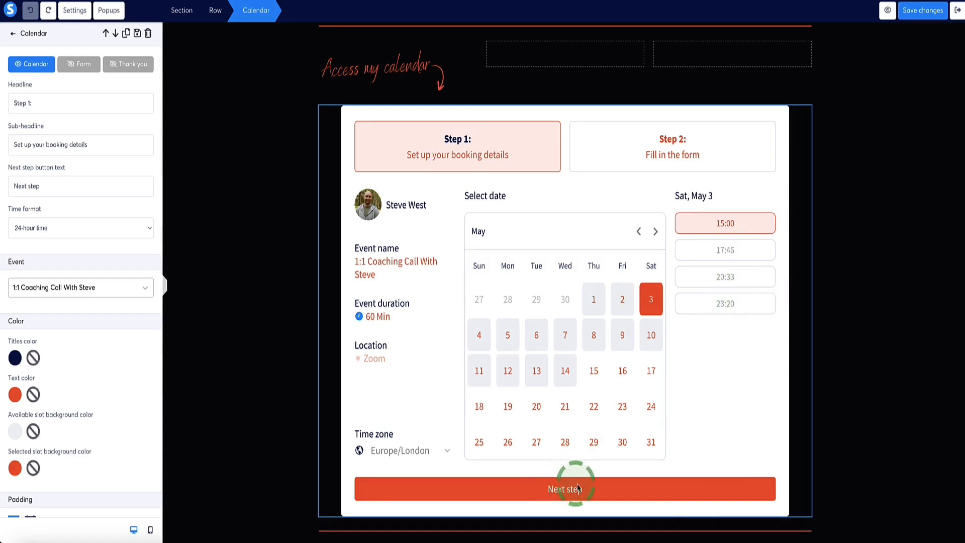
pyautogui.click(674, 144)
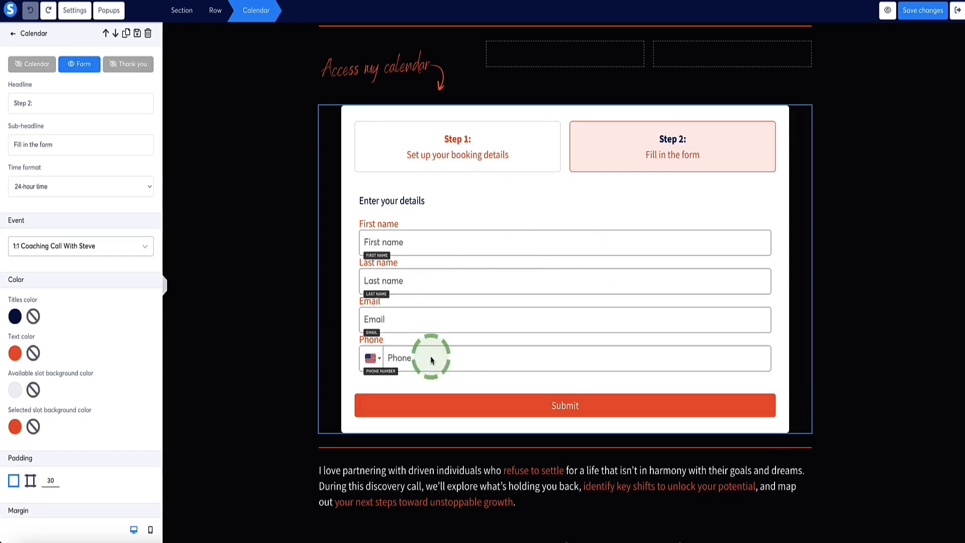
pyautogui.click(442, 314)
pyautogui.click(439, 302)
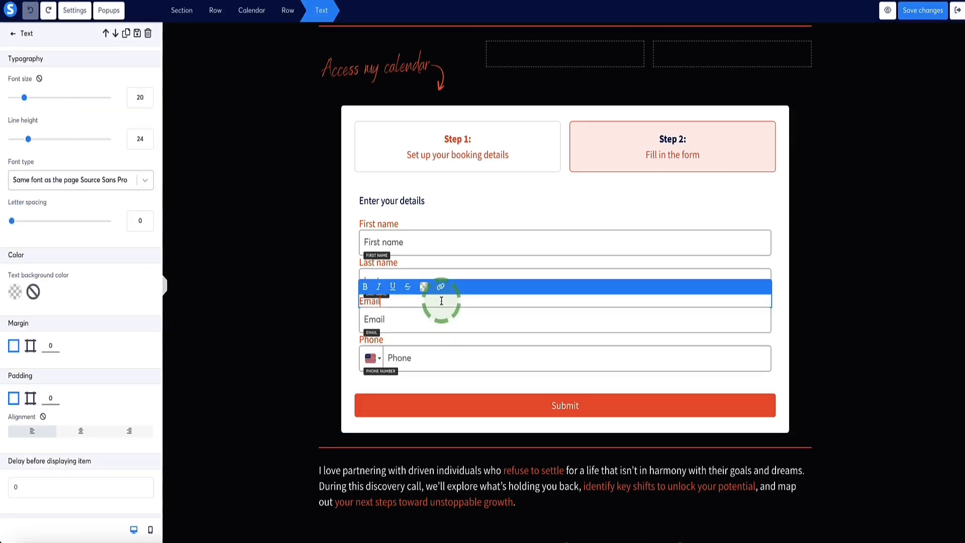
pyautogui.click(353, 310)
pyautogui.click(477, 414)
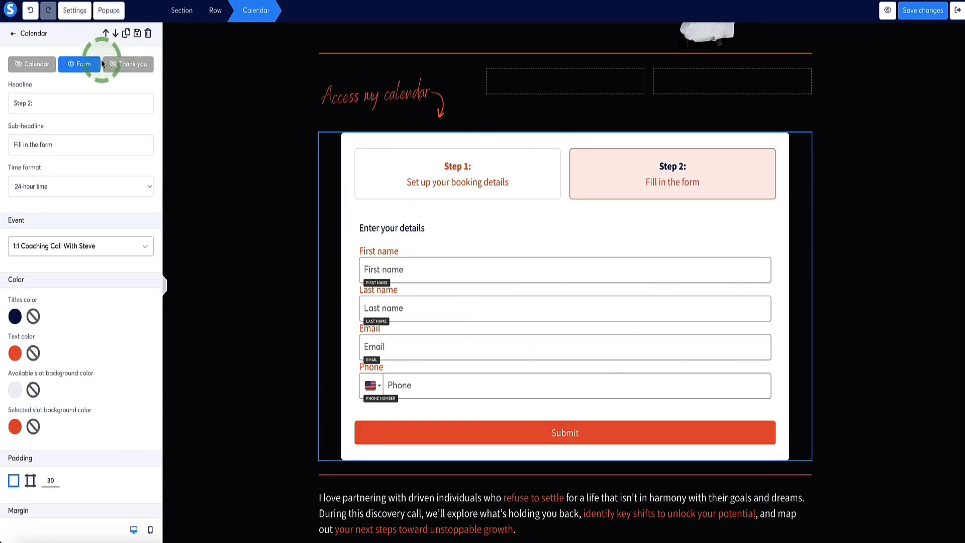
# Show the calendar's Thank you view and look through the pre-call questionnaire page before returning to the editor.
pyautogui.click(122, 64)
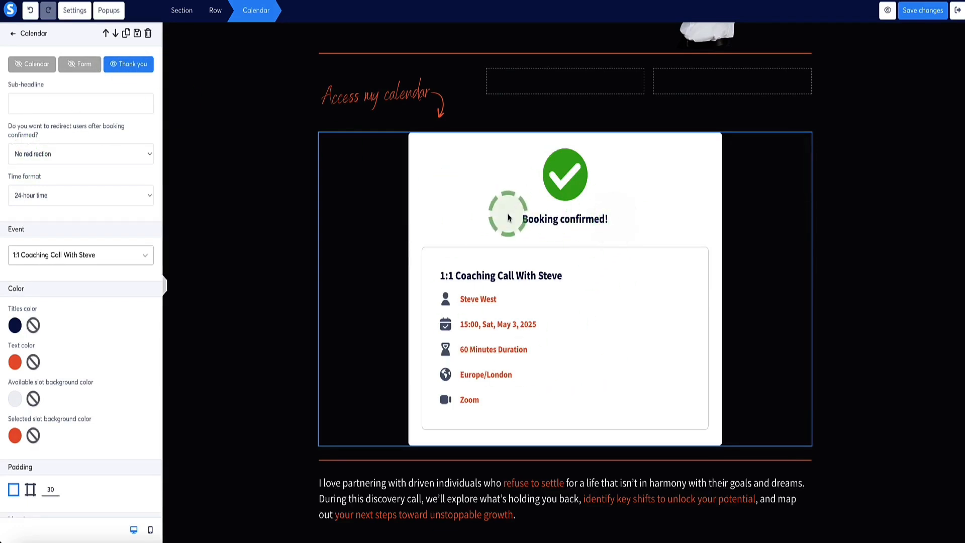
pyautogui.click(508, 215)
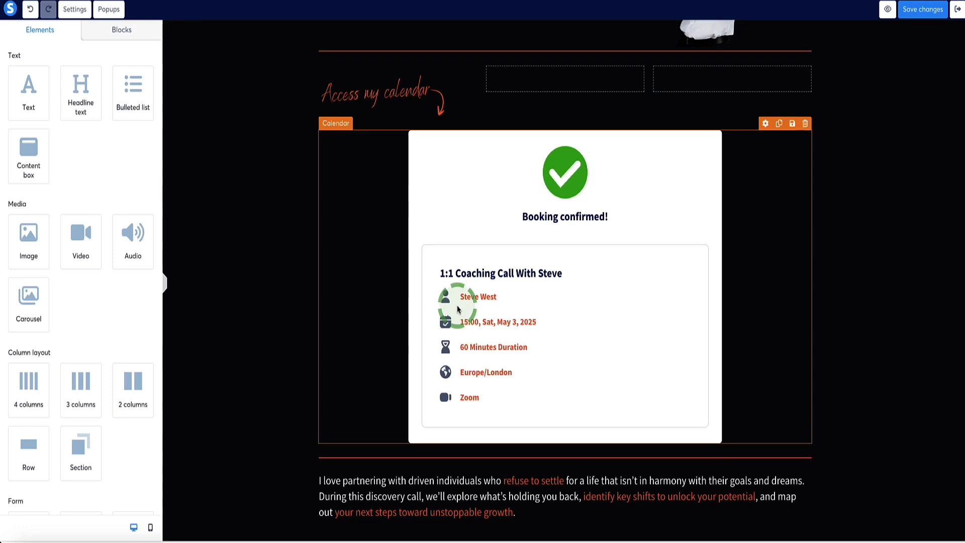
pyautogui.click(407, 0)
pyautogui.scroll(-1, 245, 139)
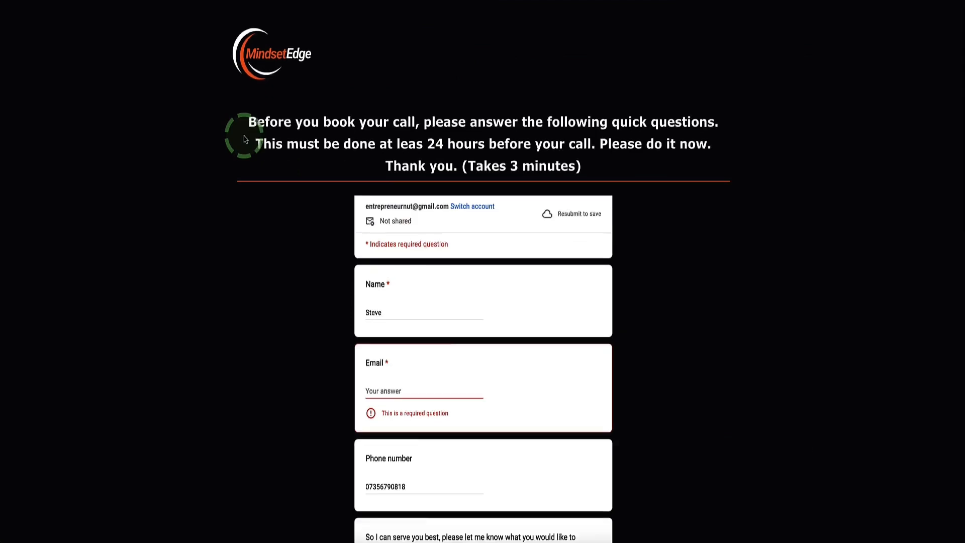
pyautogui.scroll(-5, 244, 139)
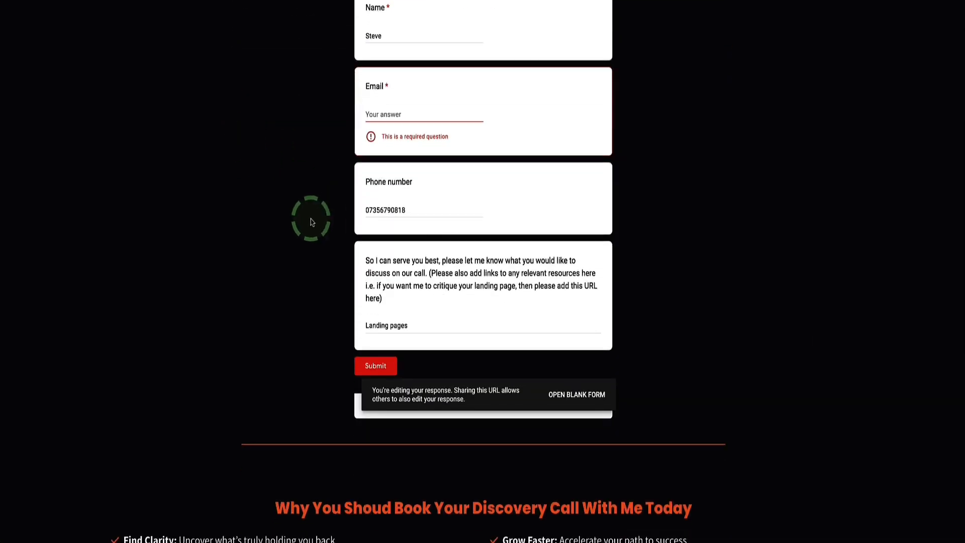
pyautogui.scroll(6, 307, 227)
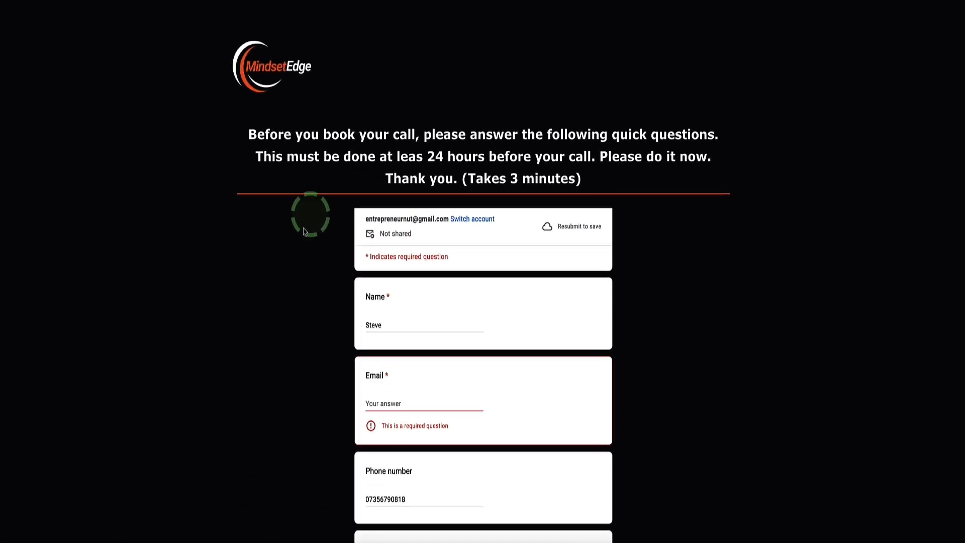
pyautogui.click(328, 0)
# Set the calendar's Thank you view to redirect users to a custom URL after the booking is confirmed.
pyautogui.scroll(-7, 473, 334)
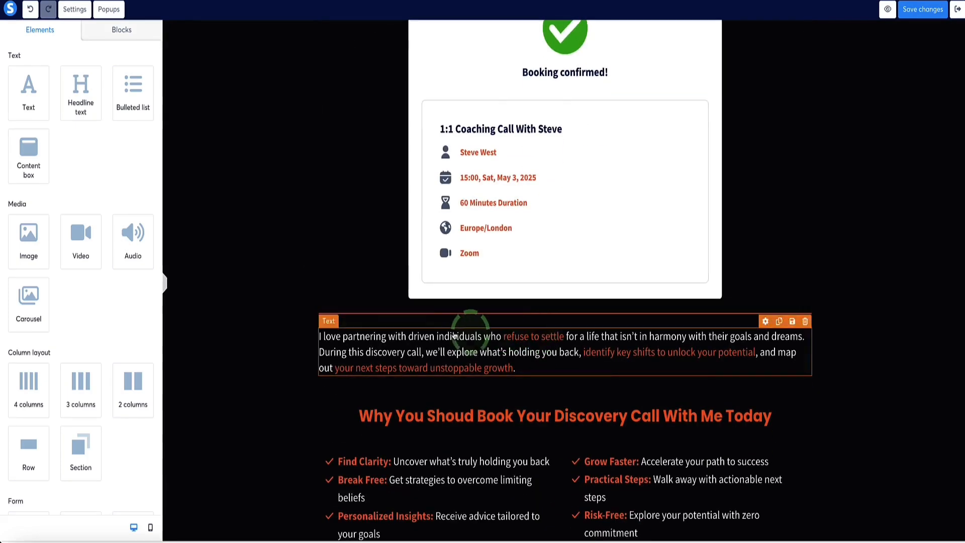
pyautogui.scroll(-9, 301, 317)
pyautogui.scroll(17, 293, 309)
pyautogui.scroll(-1, 495, 302)
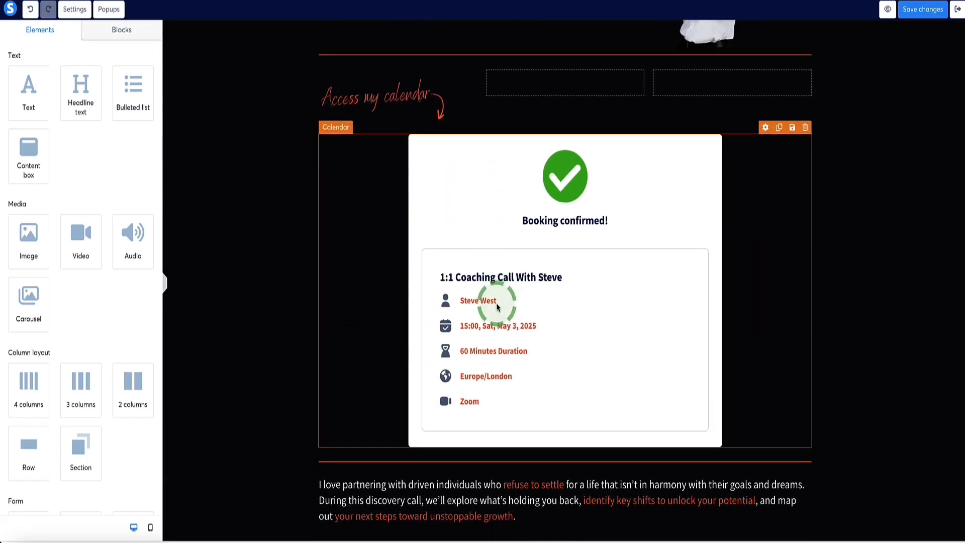
pyautogui.click(422, 185)
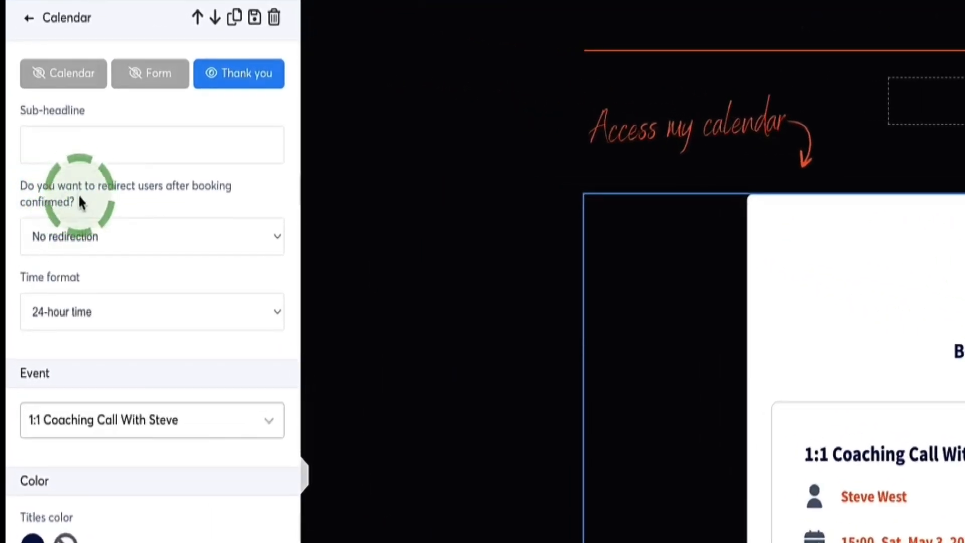
pyautogui.moveTo(80, 200)
pyautogui.mouseDown()
pyautogui.moveTo(186, 189)
pyautogui.moveTo(66, 200)
pyautogui.mouseUp()
pyautogui.click(79, 197)
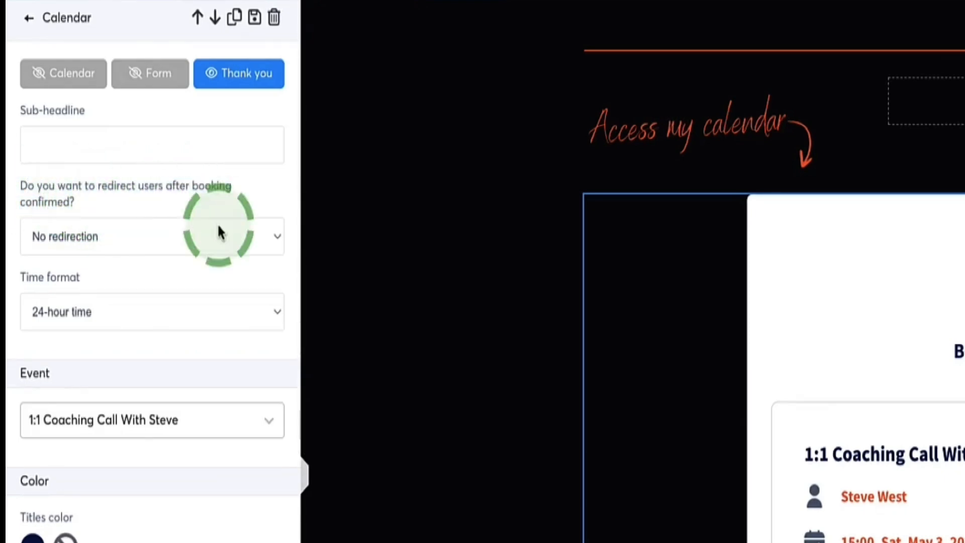
pyautogui.click(272, 238)
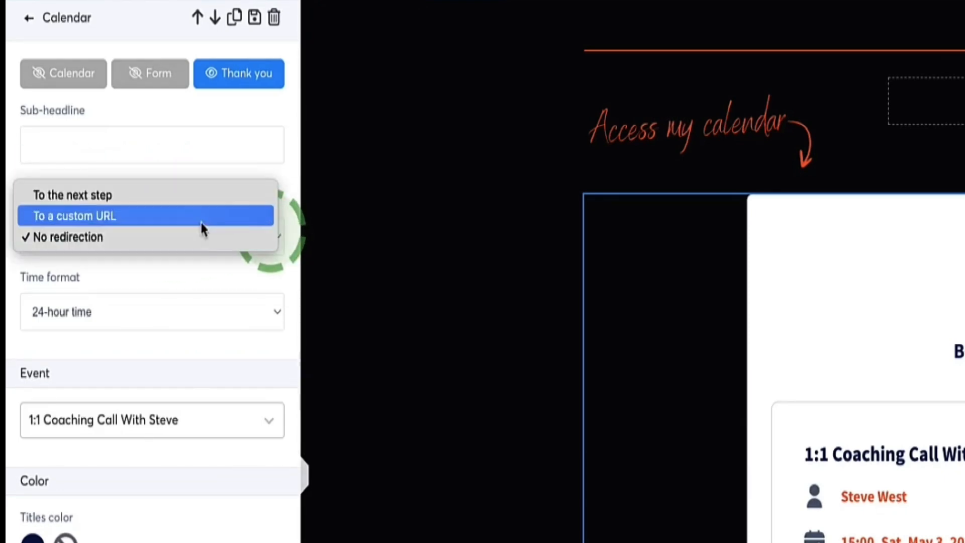
pyautogui.click(85, 217)
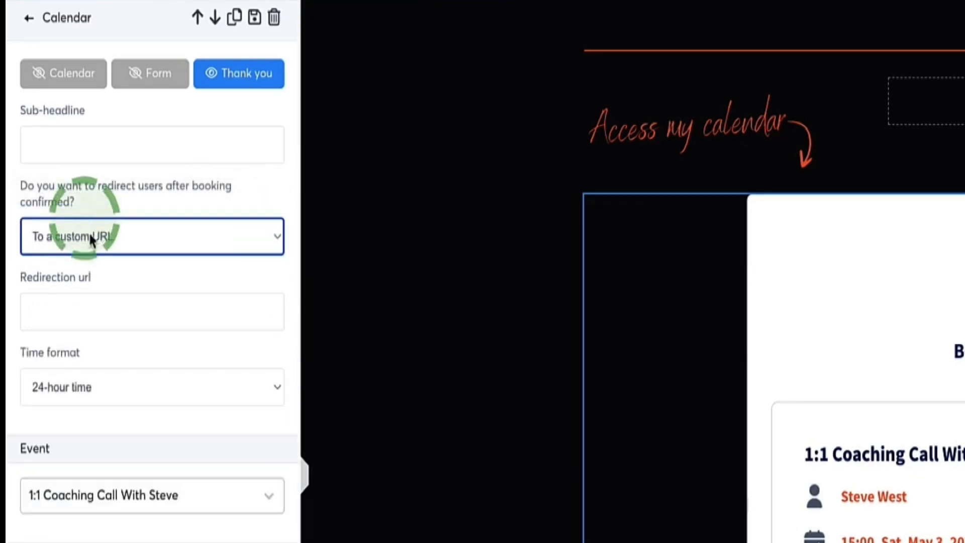
# Set the calendar's post-booking redirect to "To the next step" and check the questionnaire page it leads to.
pyautogui.click(186, 314)
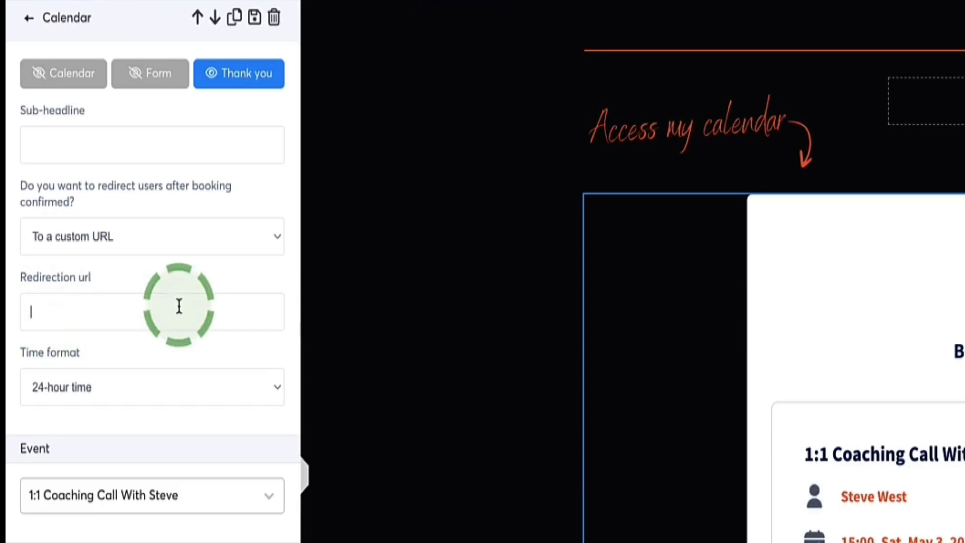
pyautogui.click(168, 236)
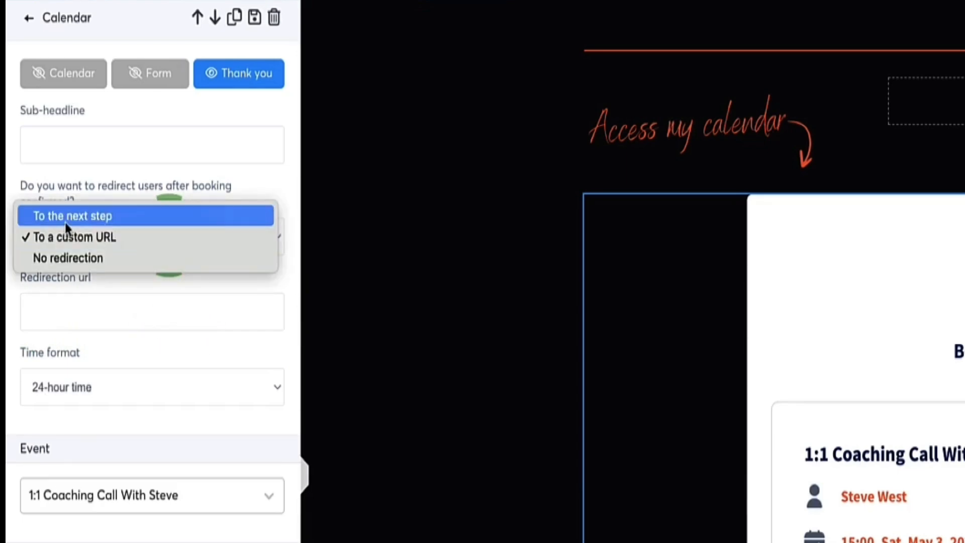
pyautogui.click(82, 217)
pyautogui.click(329, 59)
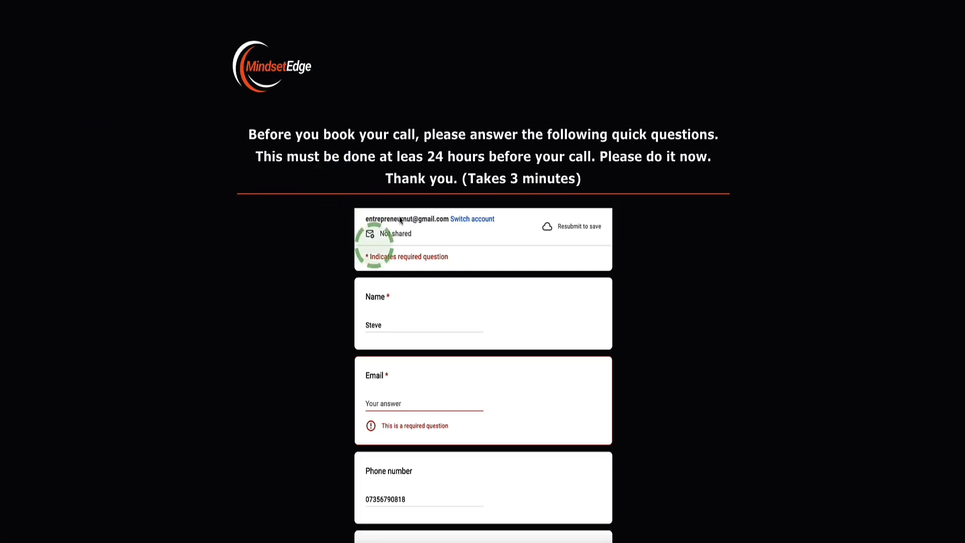
pyautogui.scroll(-1, 436, 310)
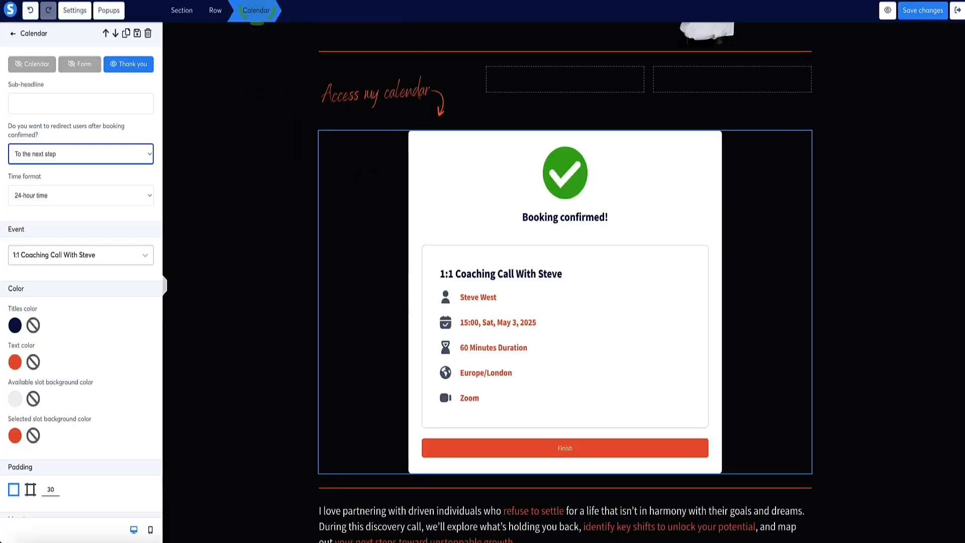
pyautogui.click(31, 157)
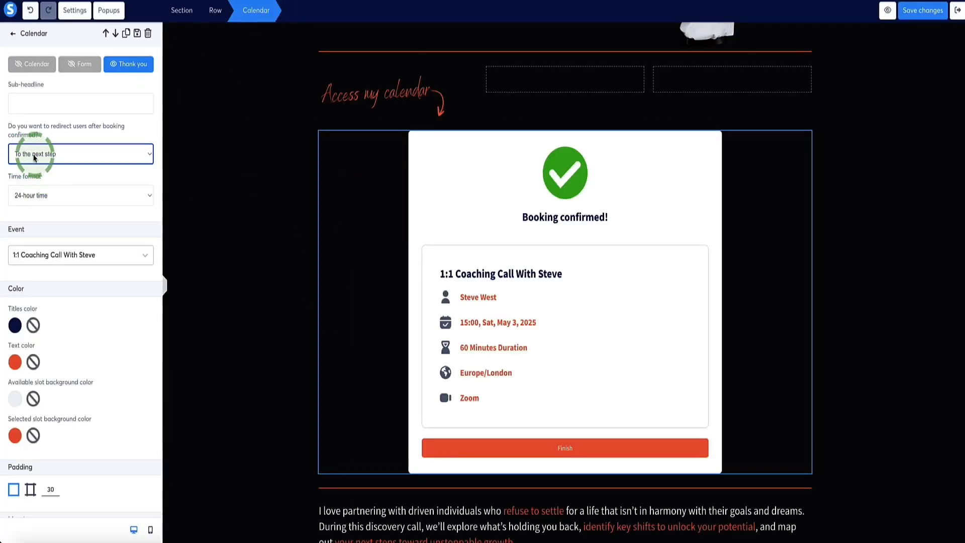
pyautogui.click(465, 448)
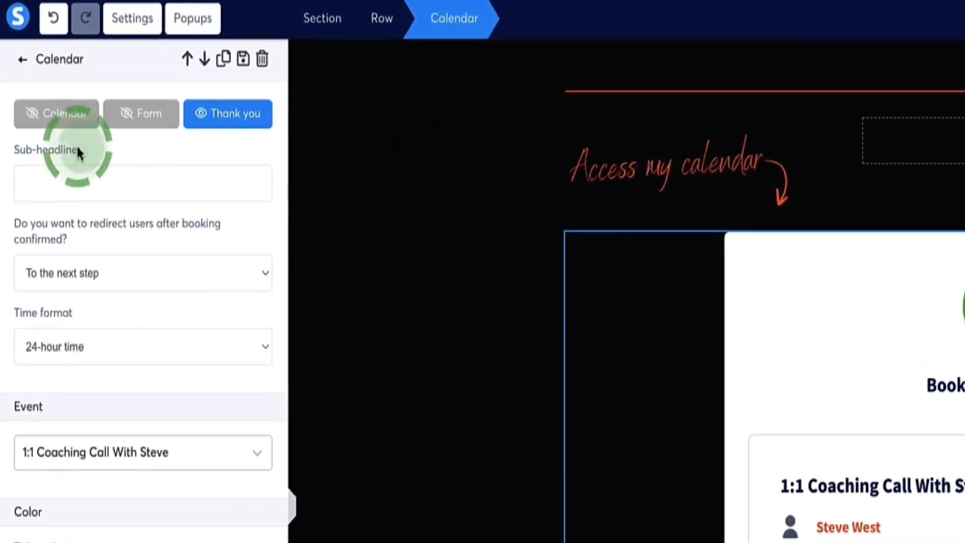
# Add a Thank you sub-headline asking clients to click 'FINISH' and complete a 3-minute questionnaire before the call, and check the questionnaire page.
pyautogui.moveTo(78, 152); pyautogui.dragTo(18, 153)
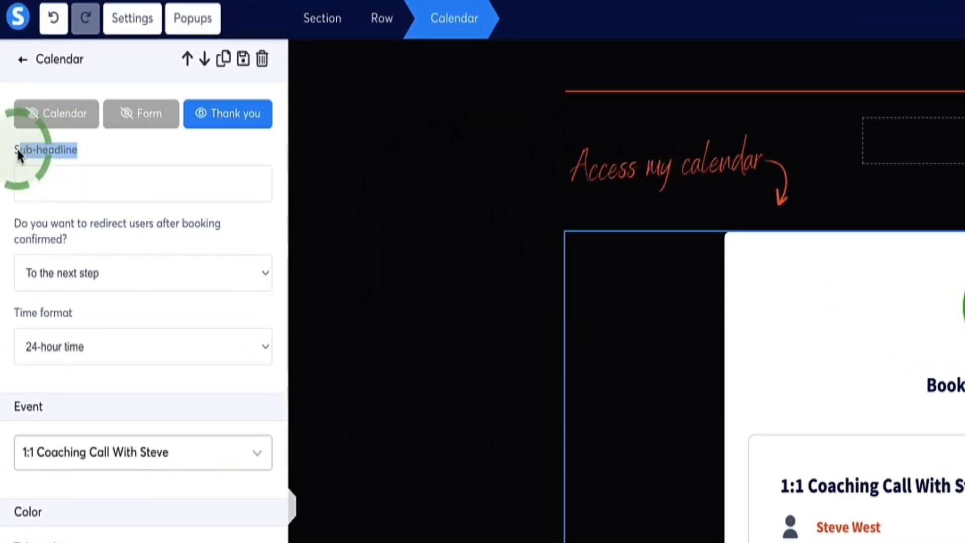
pyautogui.click(68, 182)
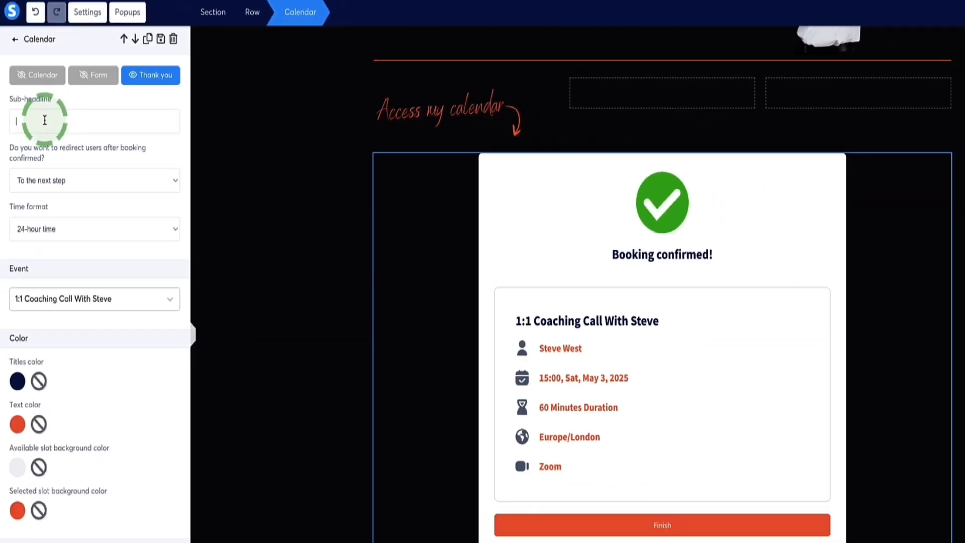
pyautogui.write('"IMPORTANT: Click the ‘FINISH’ button below to complete a 3-minute questionnaire. This must be done before our call so I can prepare and make the session as valuable as possible. Please do it now. Thank you!"')
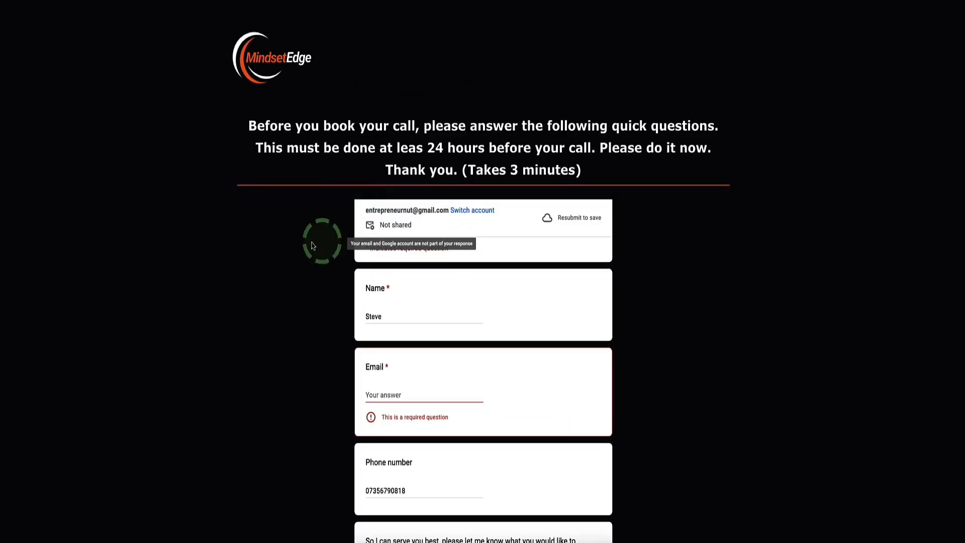
pyautogui.scroll(-5, 312, 246)
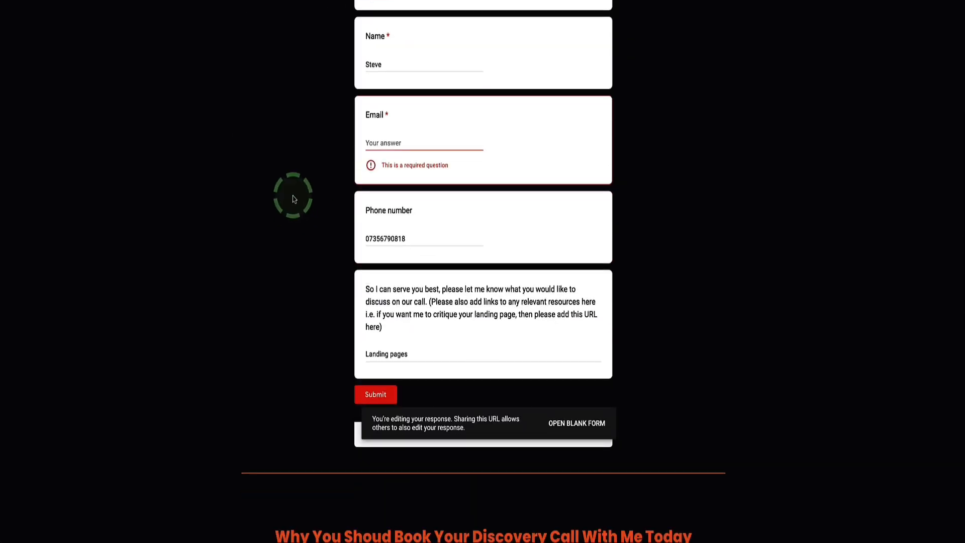
pyautogui.scroll(3, 293, 196)
pyautogui.scroll(2, 294, 198)
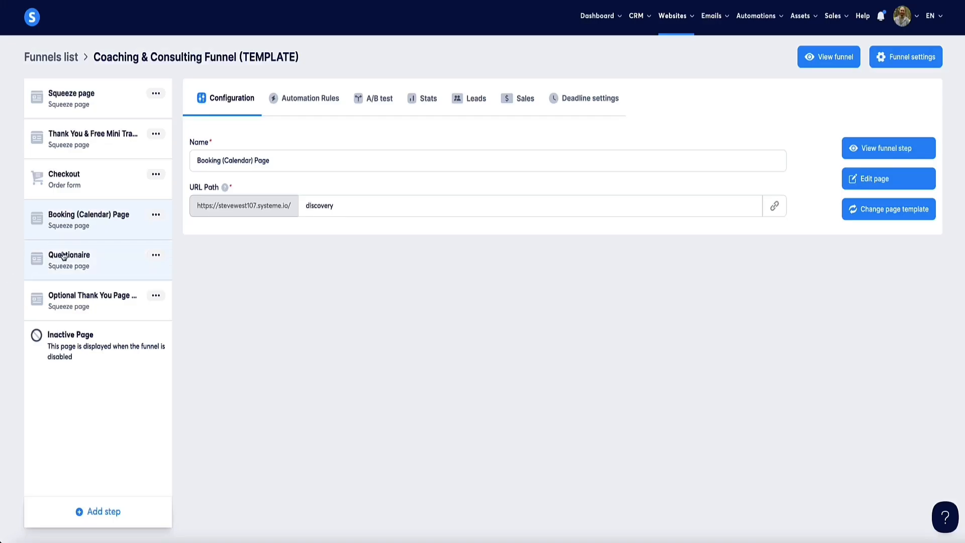
# Open the funnel's Questionaire step in the page editor and review its headline and embedded form.
pyautogui.click(64, 257)
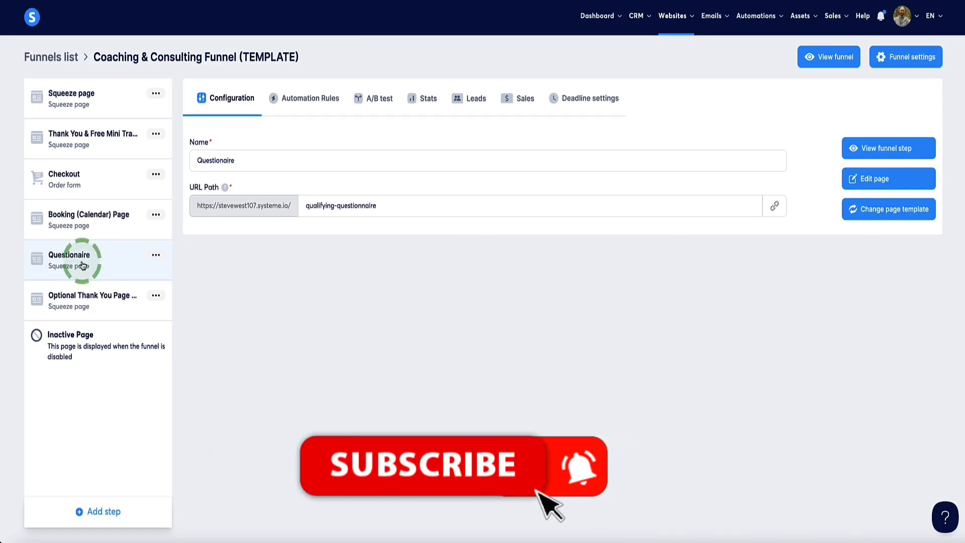
pyautogui.click(866, 179)
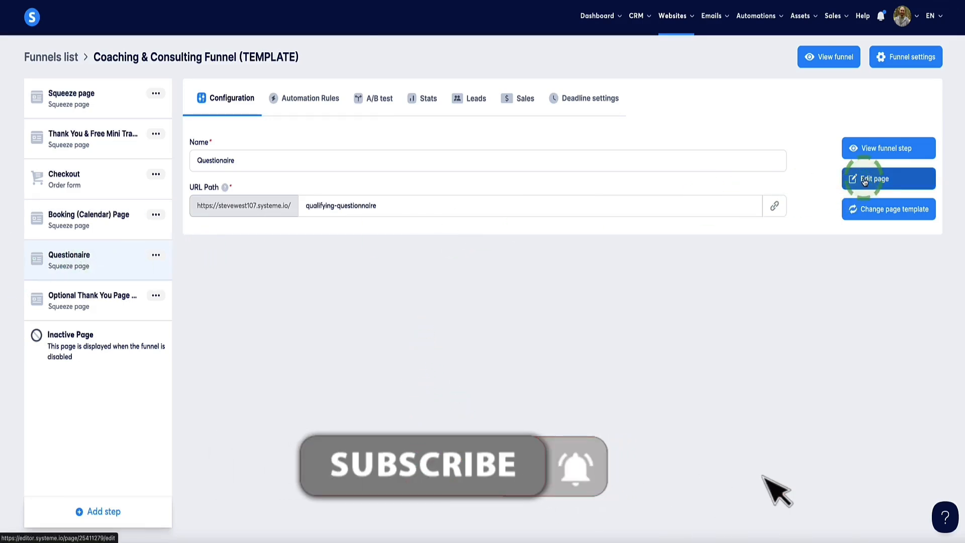
pyautogui.scroll(-5, 372, 236)
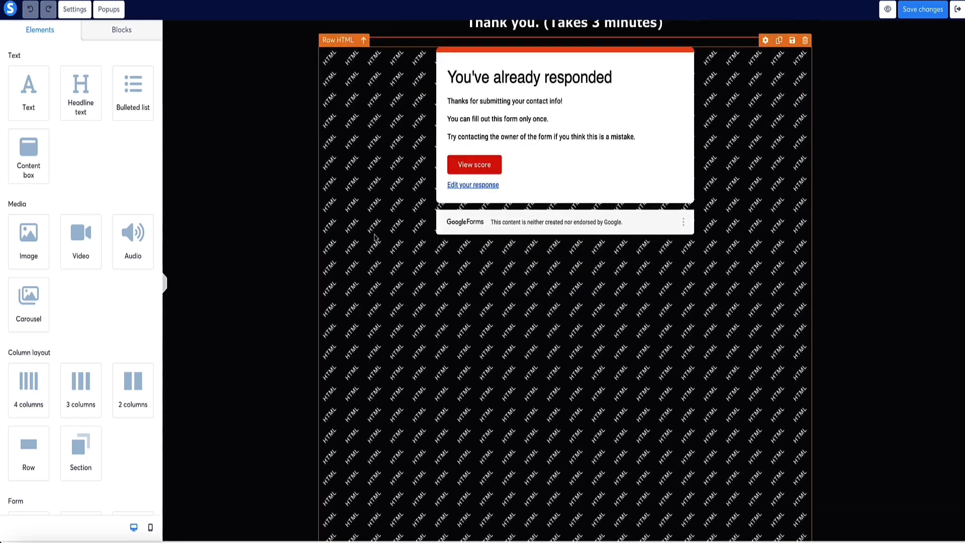
pyautogui.scroll(5, 375, 236)
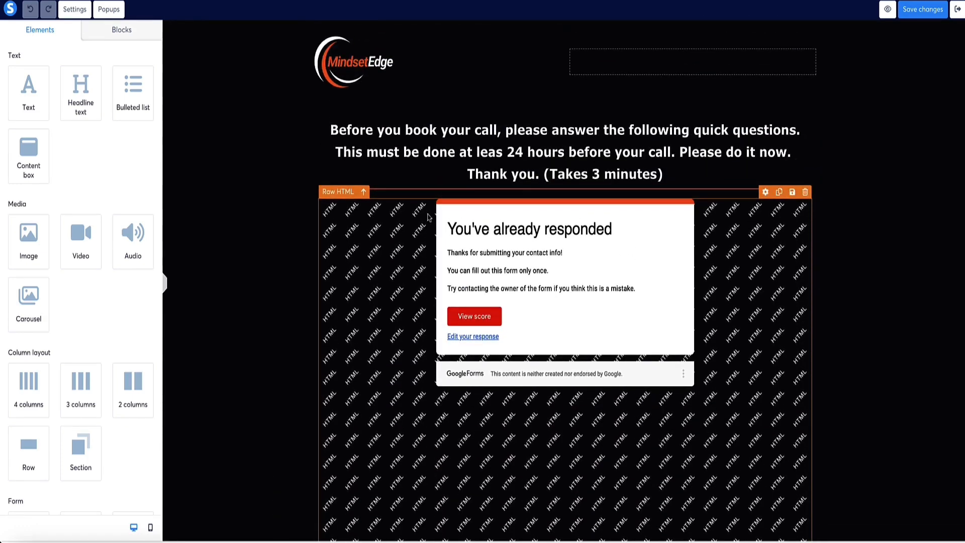
pyautogui.scroll(-1, 889, 173)
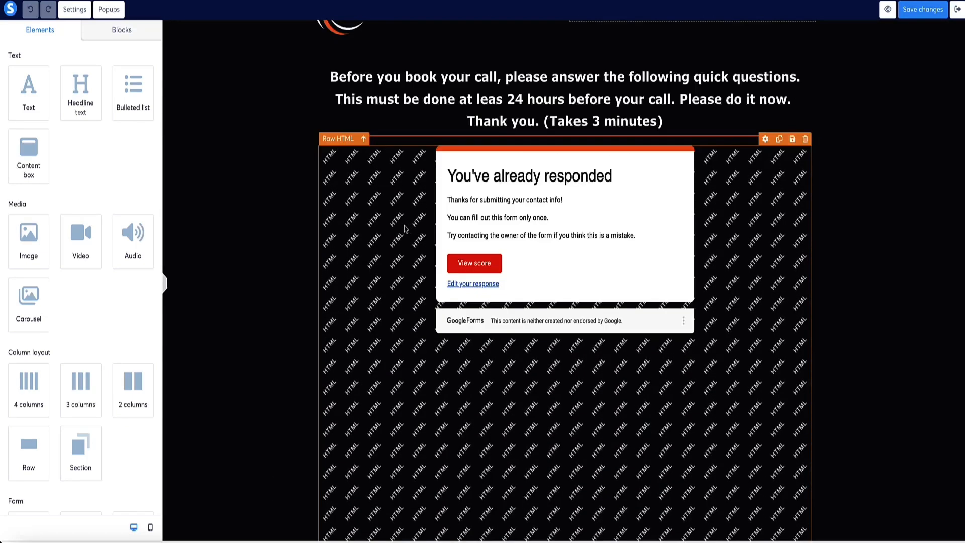
# Delete the existing Raw HTML form and add a row containing a new Raw HTML element under the page headline.
pyautogui.click(805, 139)
pyautogui.click(556, 36)
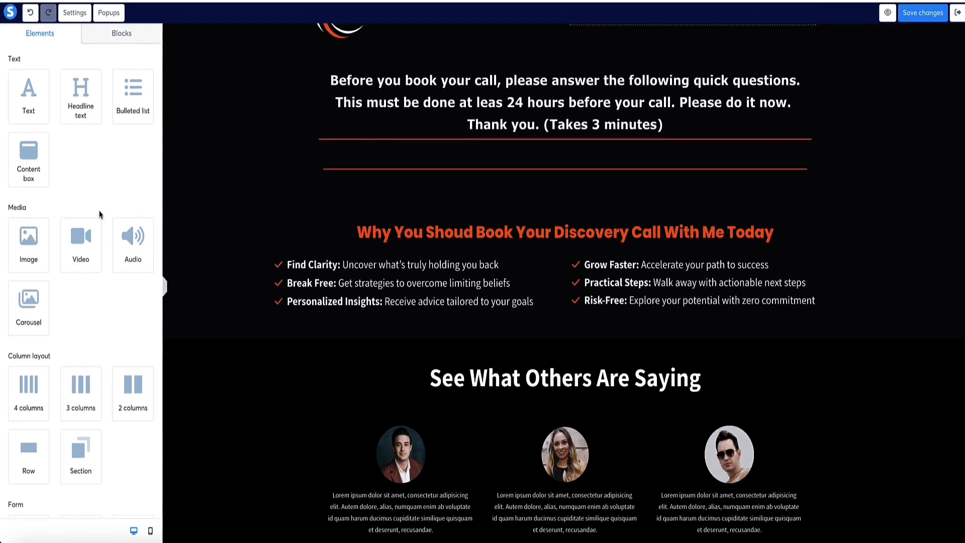
pyautogui.moveTo(31, 443); pyautogui.dragTo(435, 162)
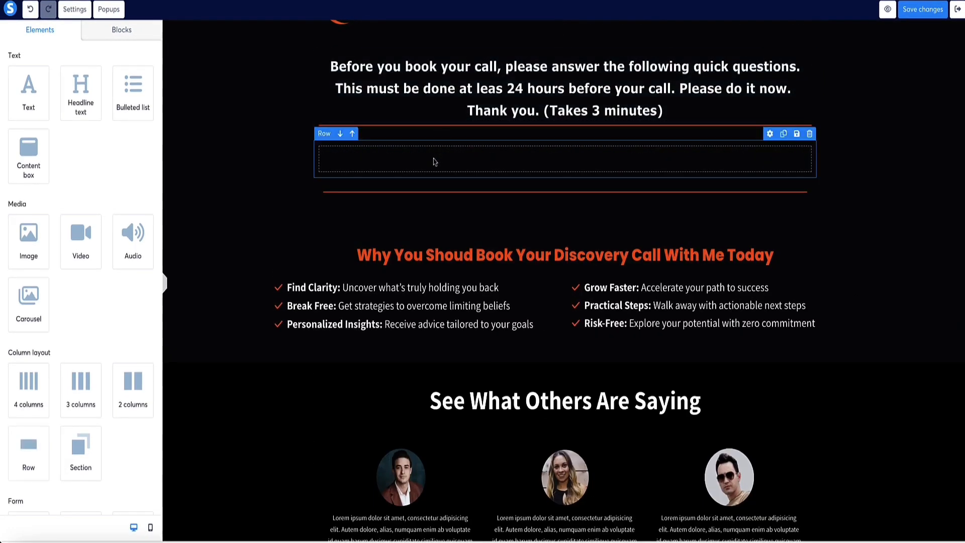
pyautogui.scroll(-8, 75, 151)
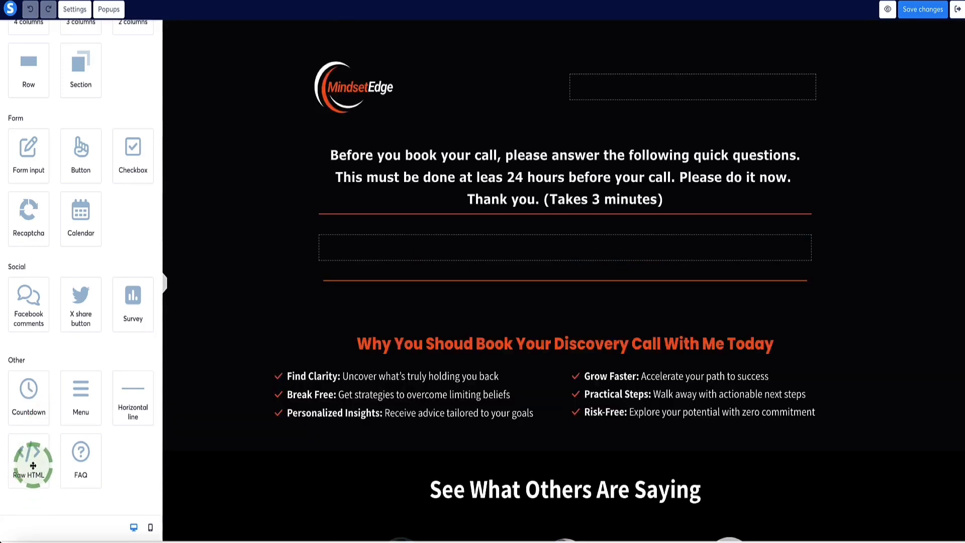
pyautogui.moveTo(28, 456); pyautogui.dragTo(498, 255)
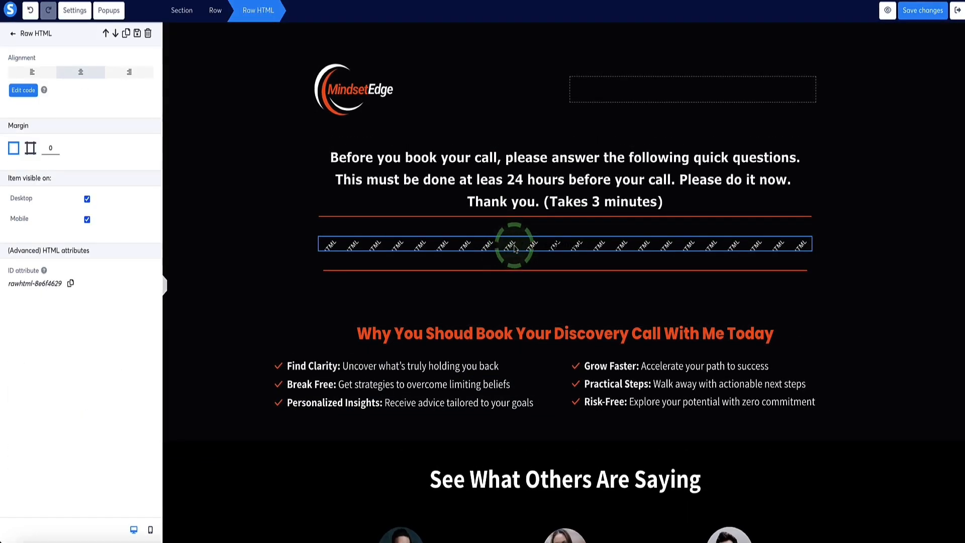
# Open the Raw HTML element's code, switch to Google Forms and copy the Contact information form's embed HTML.
pyautogui.click(23, 91)
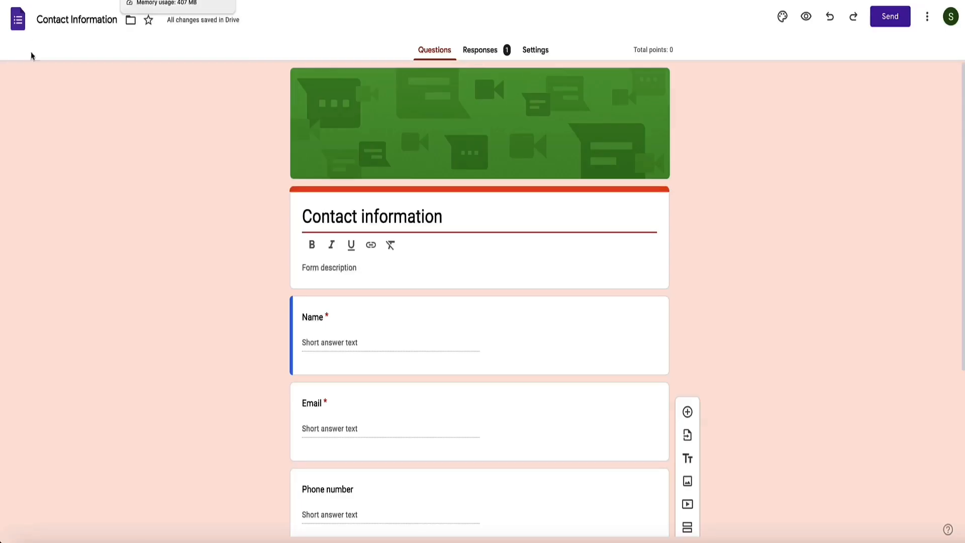
pyautogui.click(890, 16)
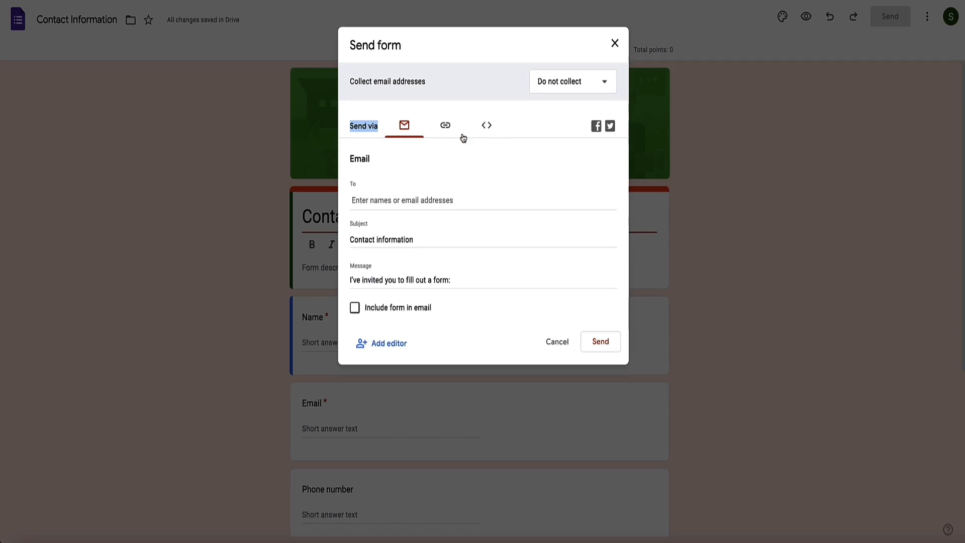
pyautogui.click(488, 126)
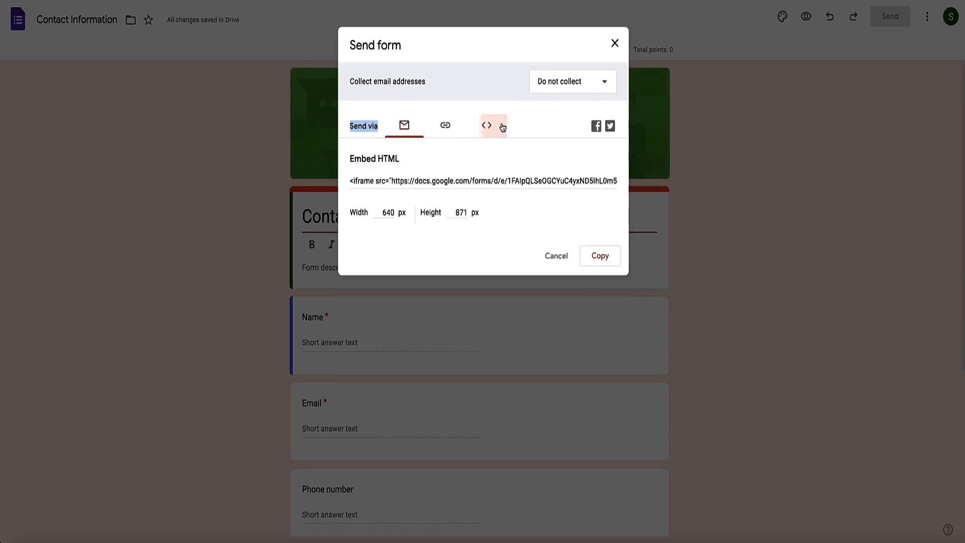
pyautogui.click(384, 181)
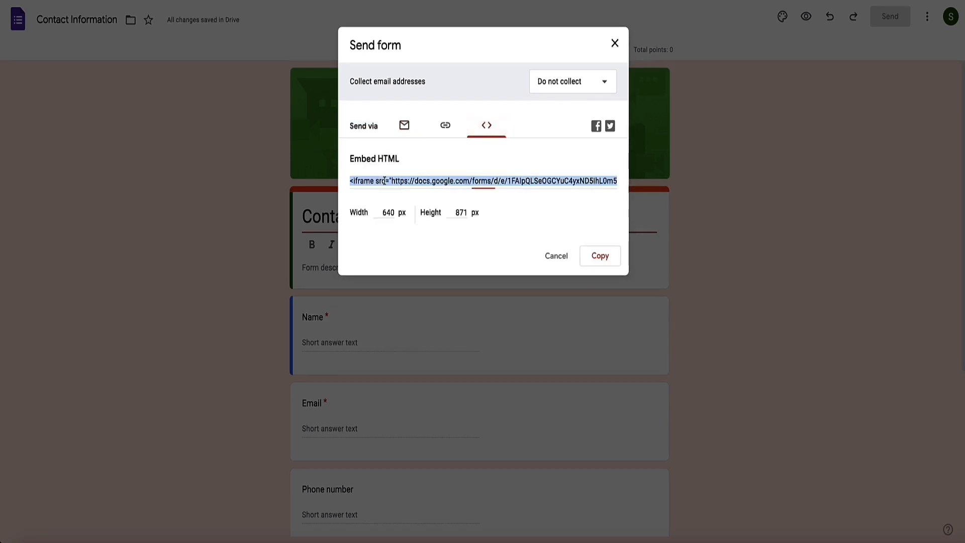
pyautogui.click(588, 259)
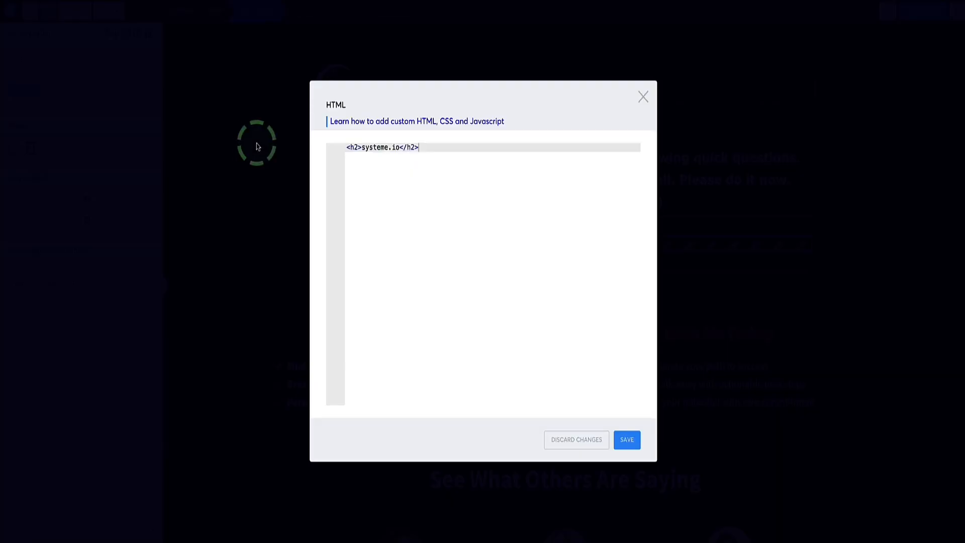
# Replace the placeholder code in the new Raw HTML element with the copied Google Forms iframe code and save it.
pyautogui.click(640, 101)
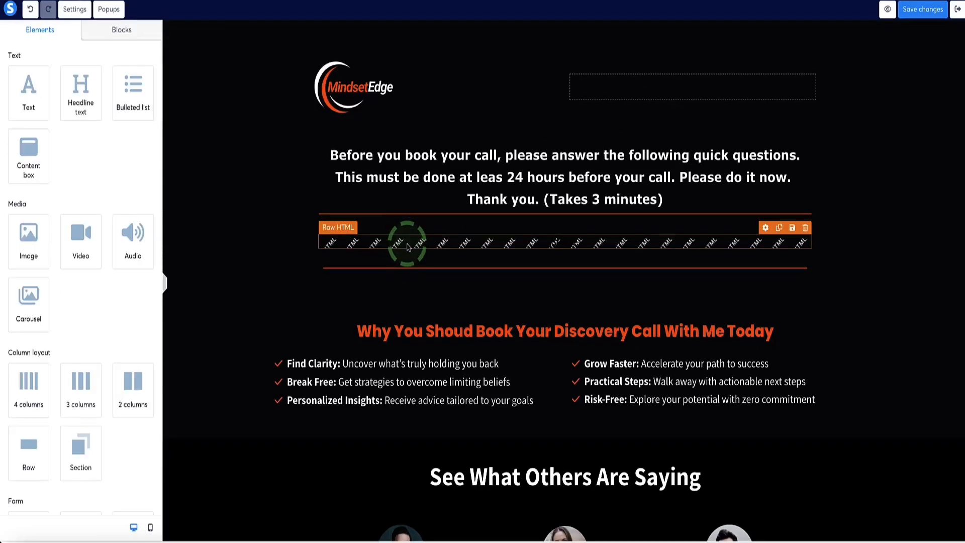
pyautogui.click(24, 90)
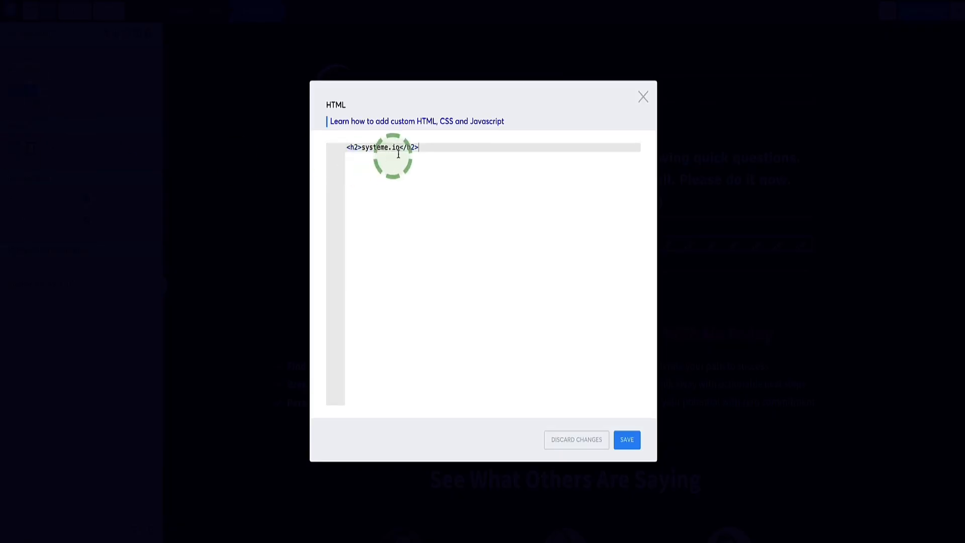
pyautogui.moveTo(427, 146); pyautogui.dragTo(347, 147)
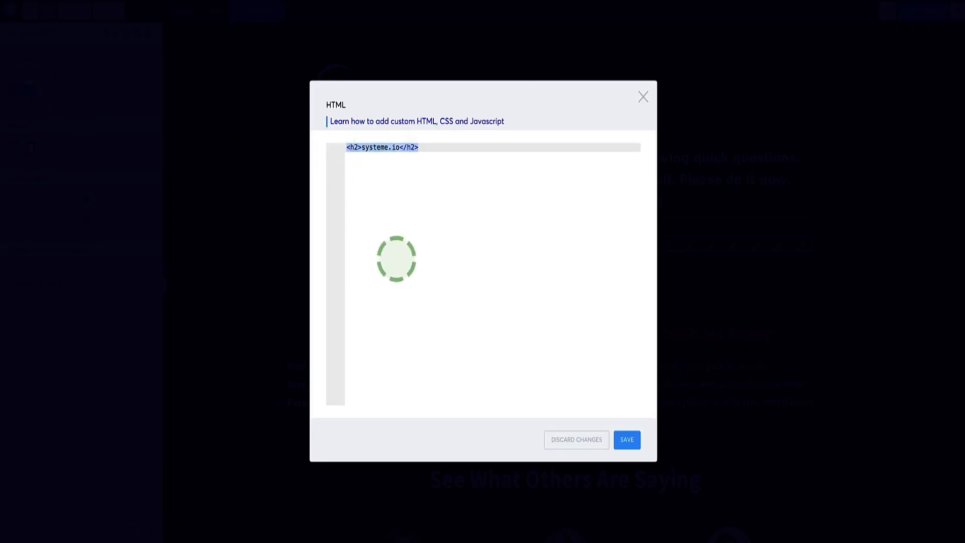
pyautogui.hotkey('ctrl', 'v')
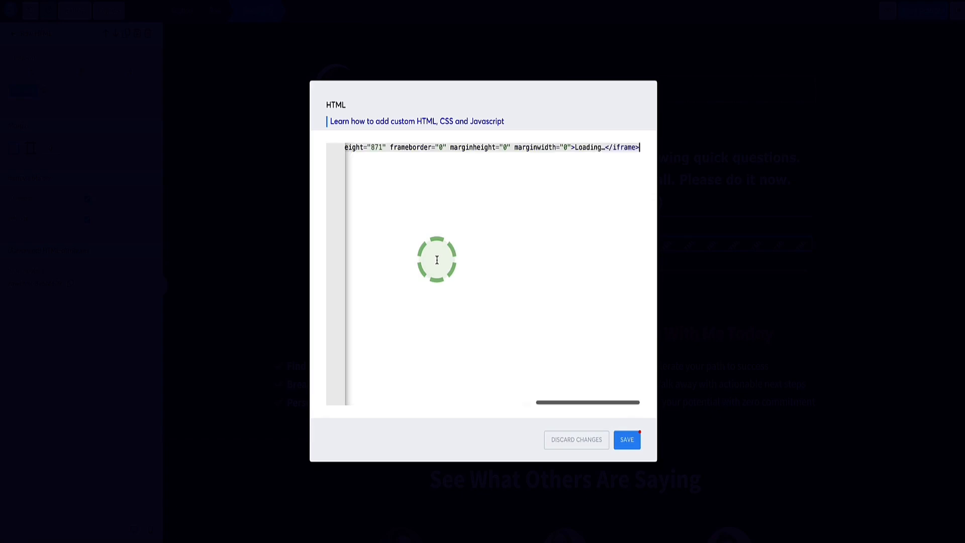
pyautogui.click(621, 441)
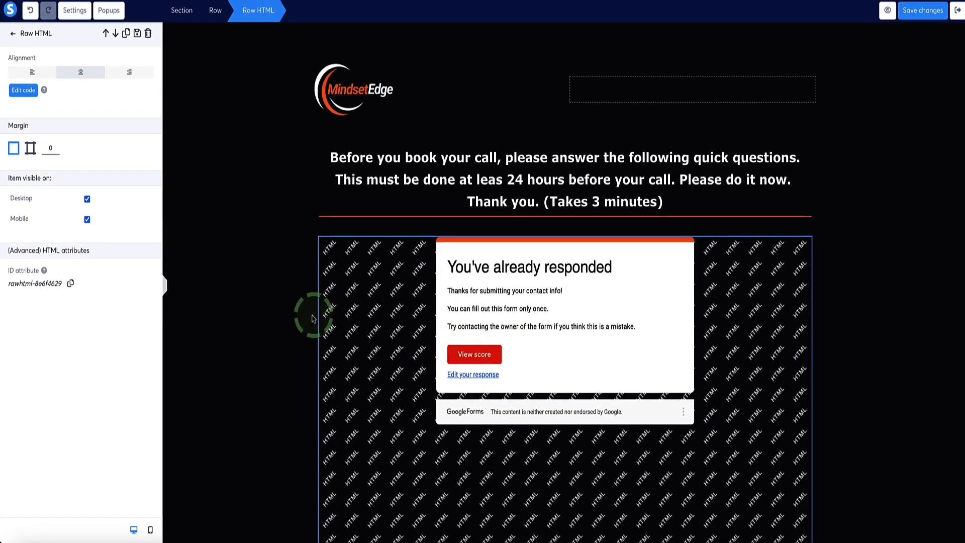
pyautogui.click(267, 338)
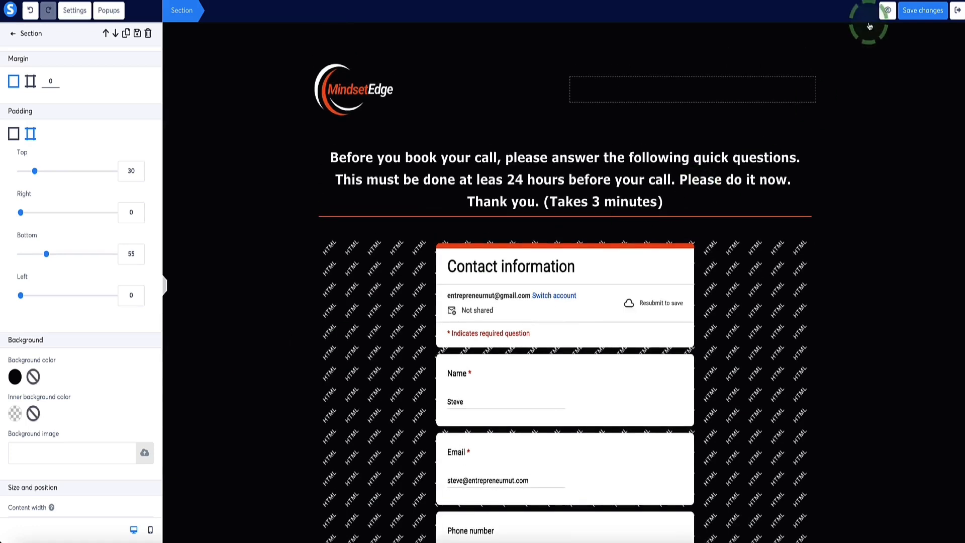
# Save the questionnaire page's changes and preview the page with the embedded Contact information form.
pyautogui.click(923, 11)
pyautogui.click(888, 12)
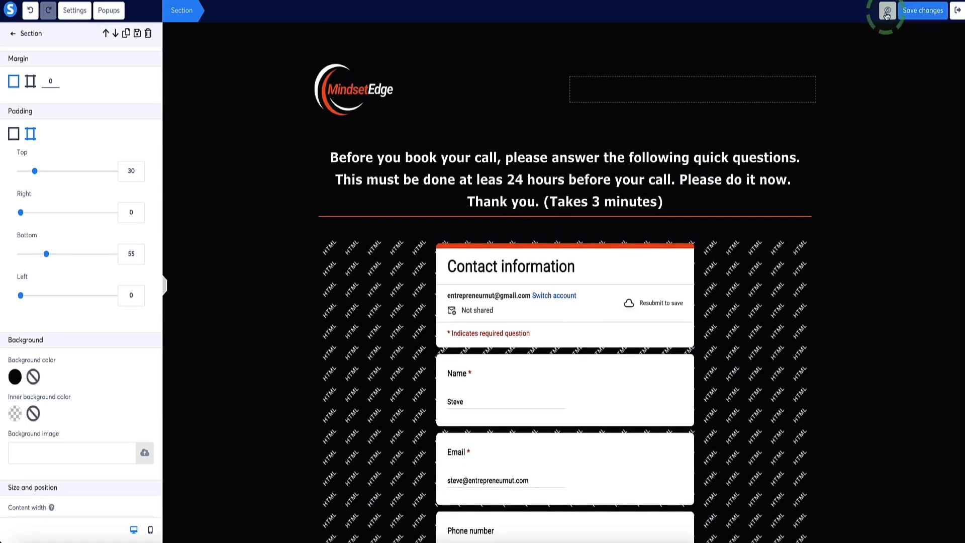
pyautogui.scroll(-10, 182, 201)
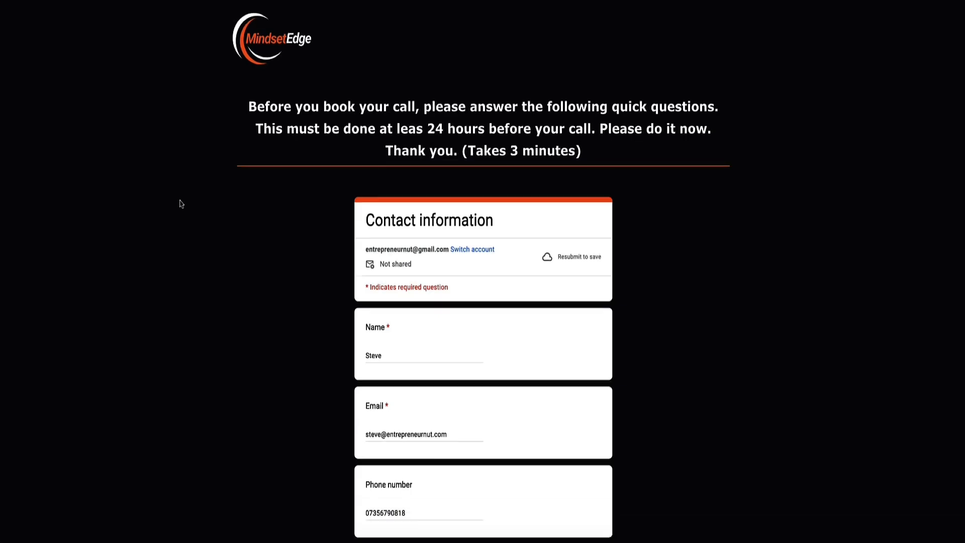
pyautogui.scroll(10, 181, 201)
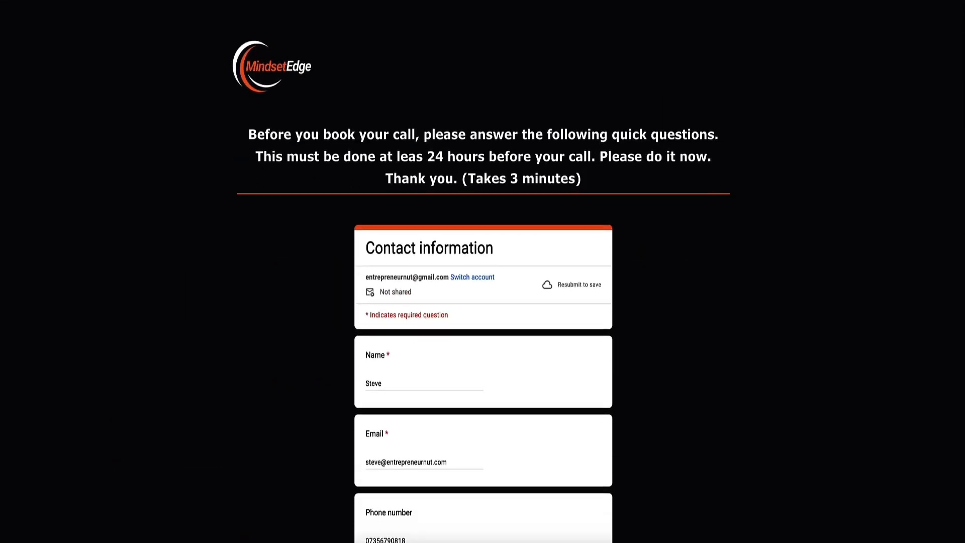